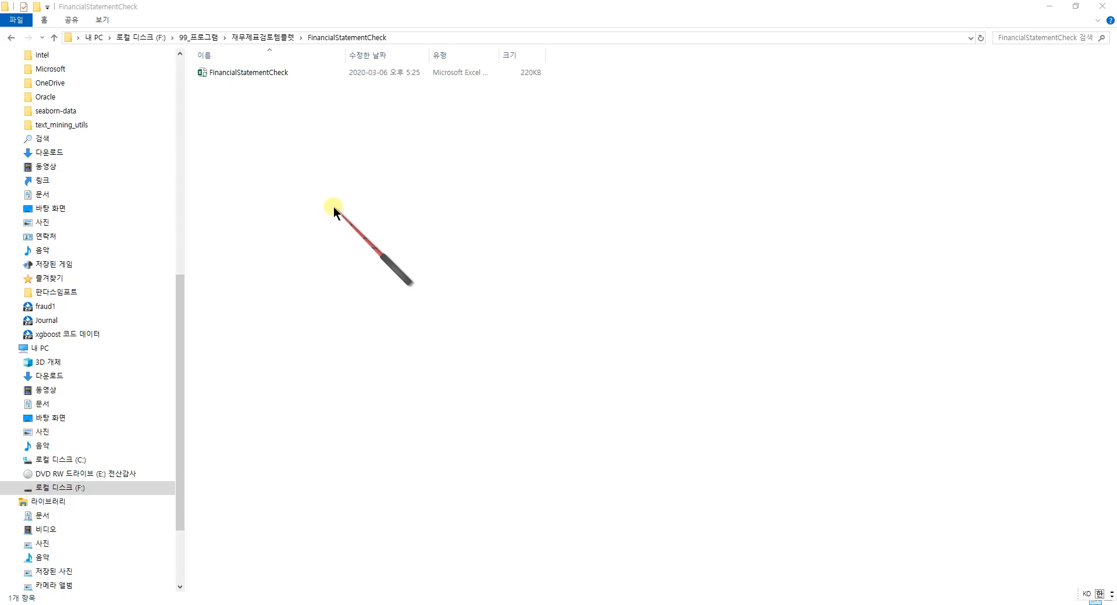
Open the FinancialStatementCheck workbook and view the document types offered by the FSC add-in's Open command.
double_click(261, 74)
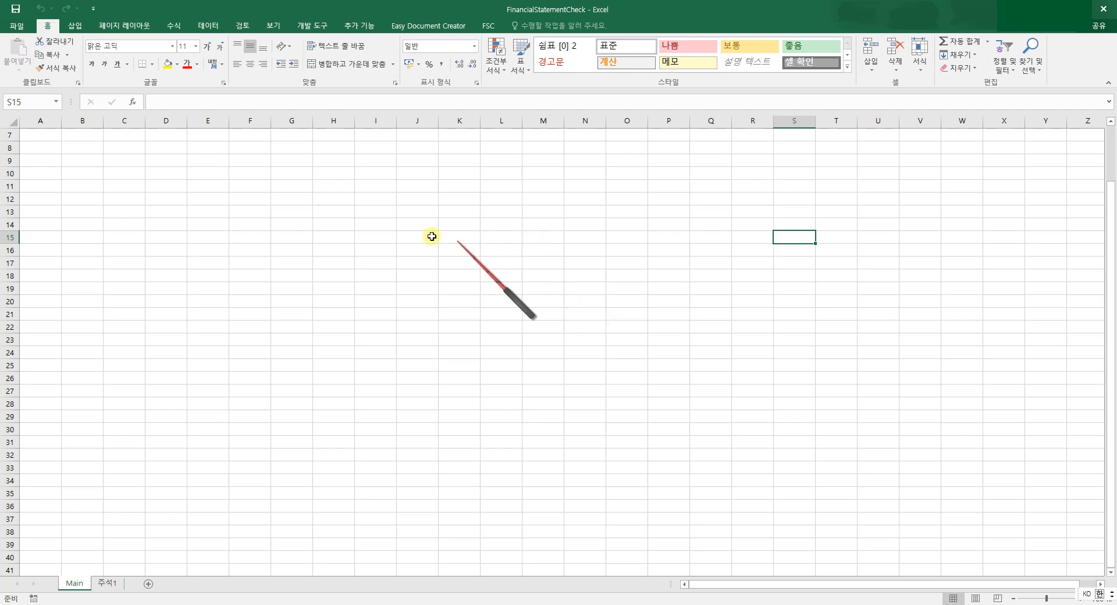
click(486, 29)
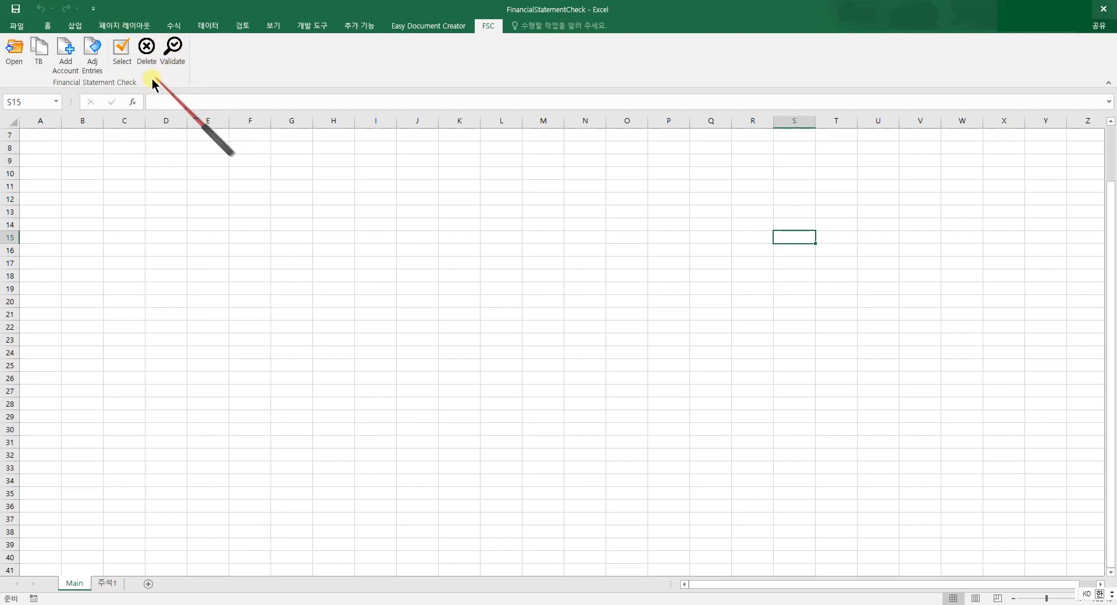
click(15, 57)
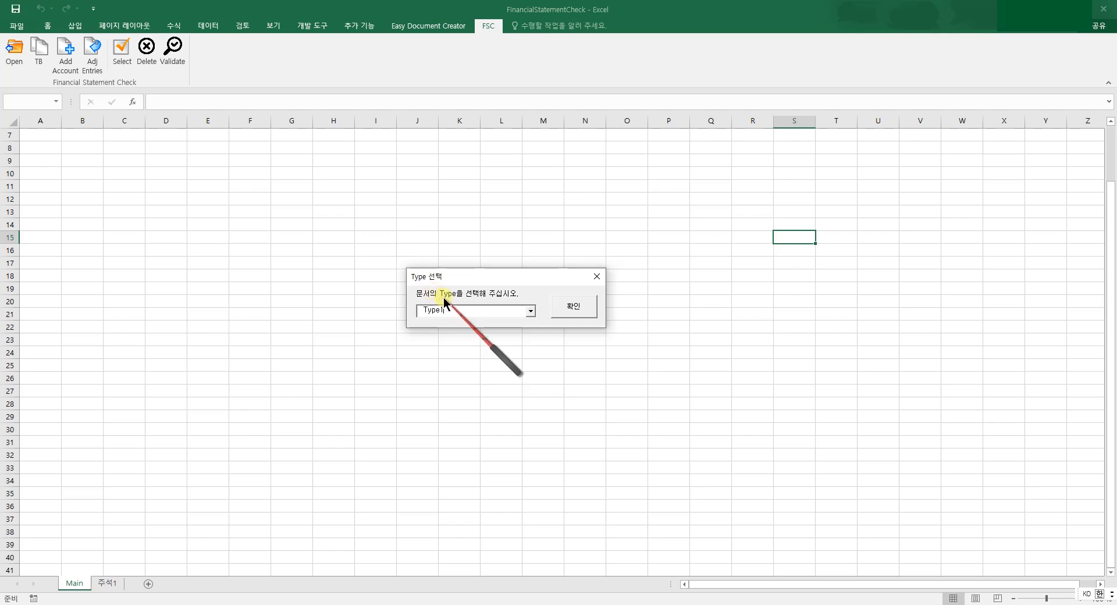
click(530, 312)
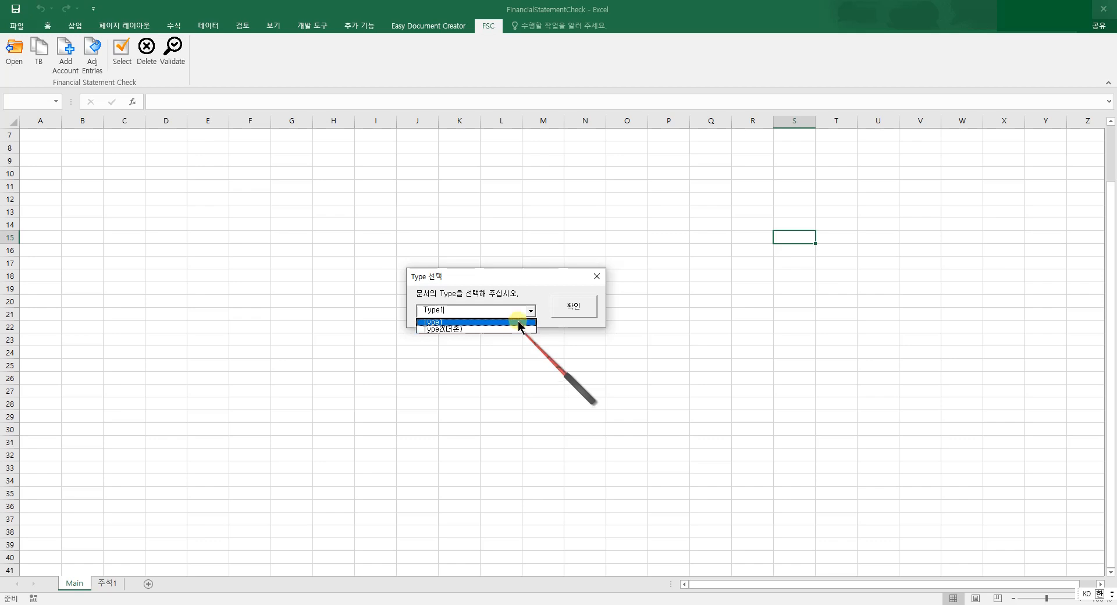
click(513, 282)
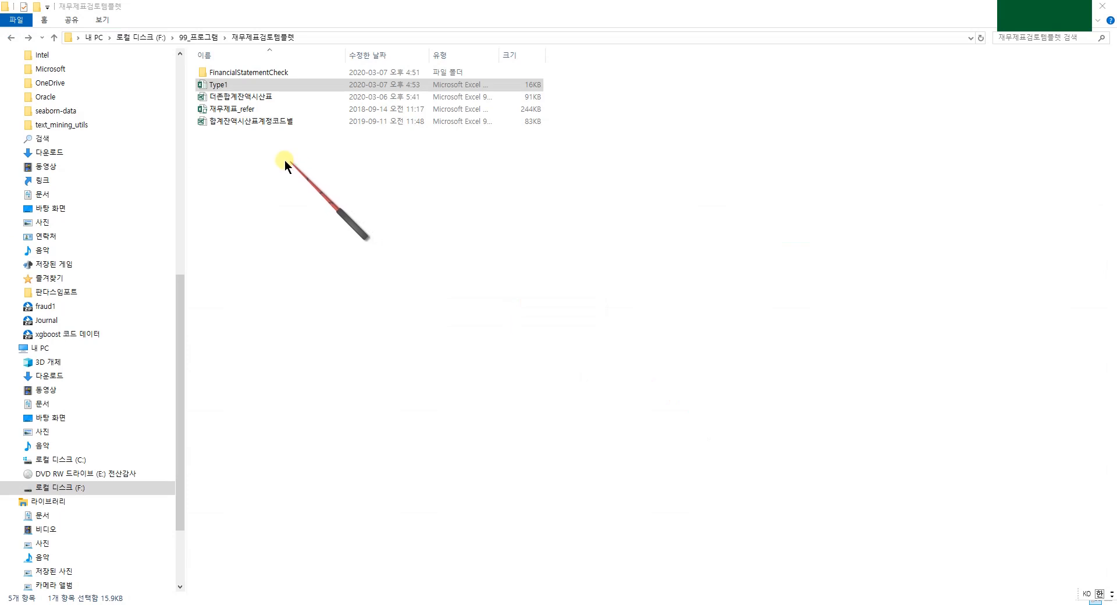
Open the Type1 workbook from the 재무제표검토템플렛 folder and examine the trial balance layout in A1:D24 on the 지배-2009년말 sheet.
click(220, 87)
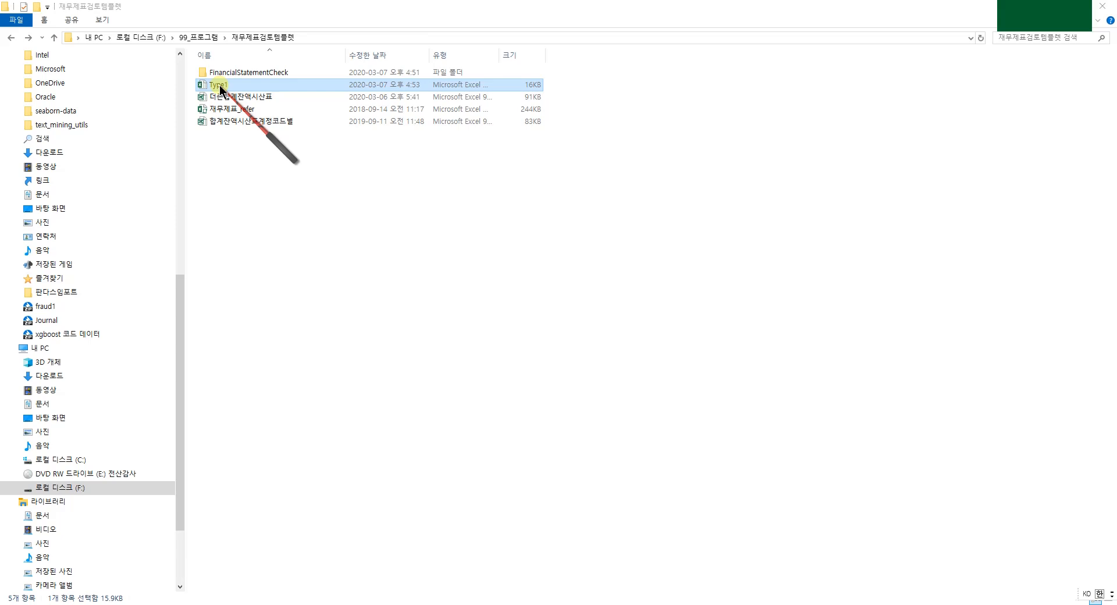
double_click(219, 87)
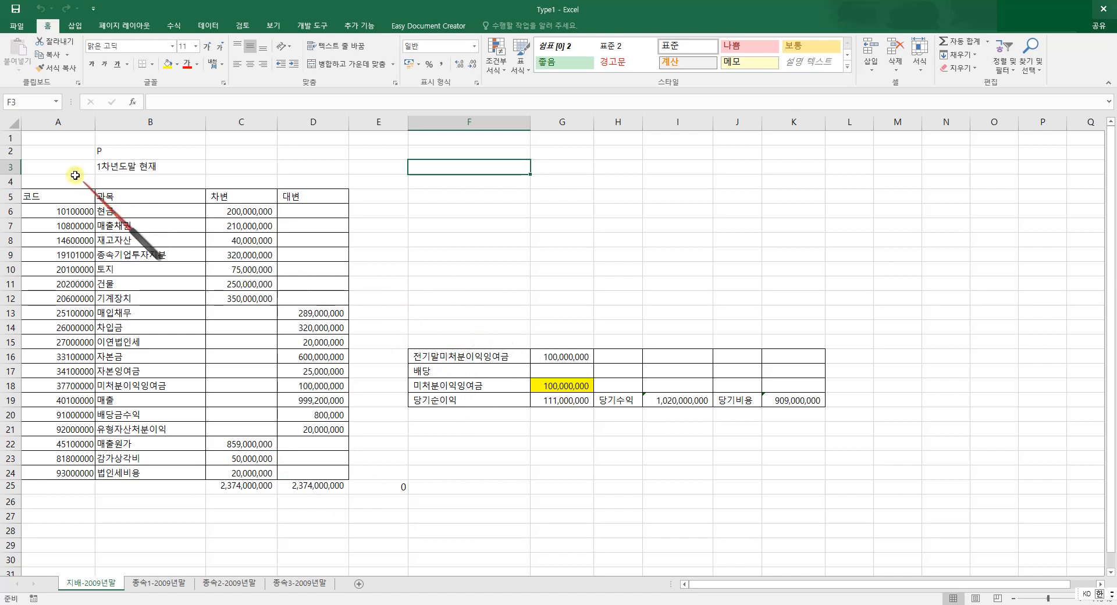
mouse_move(55, 140)
mouse_down()
mouse_move(111, 396)
mouse_move(323, 473)
mouse_up()
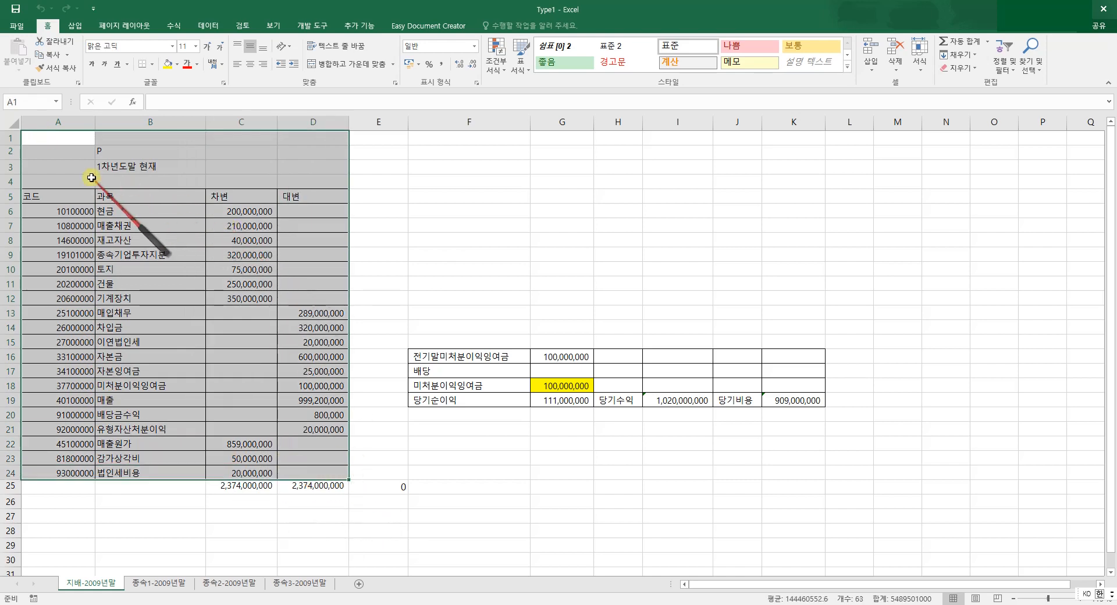
click(61, 198)
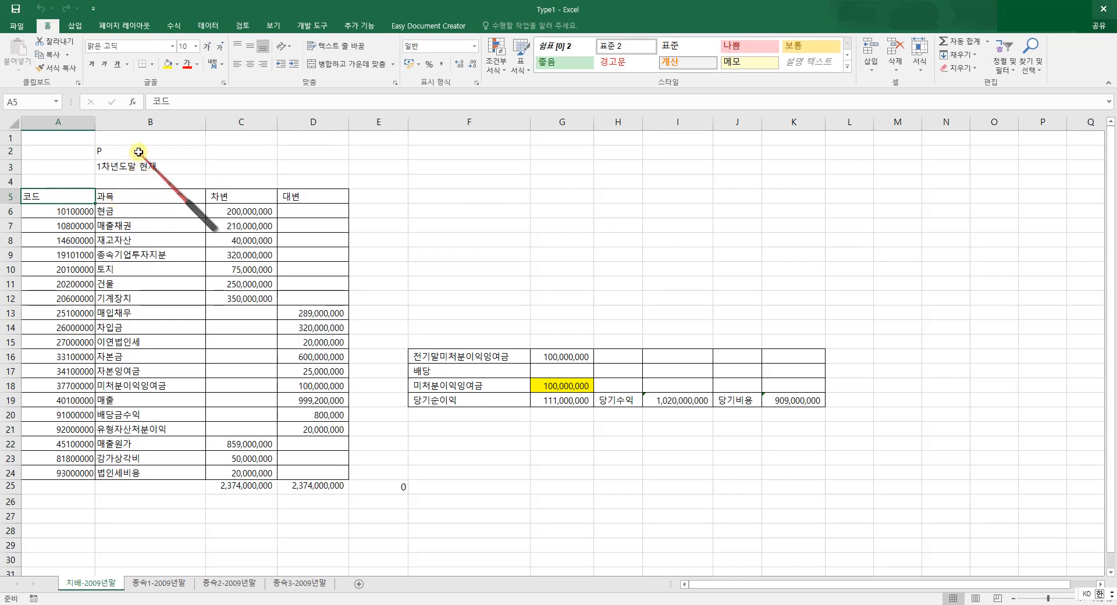
click(157, 152)
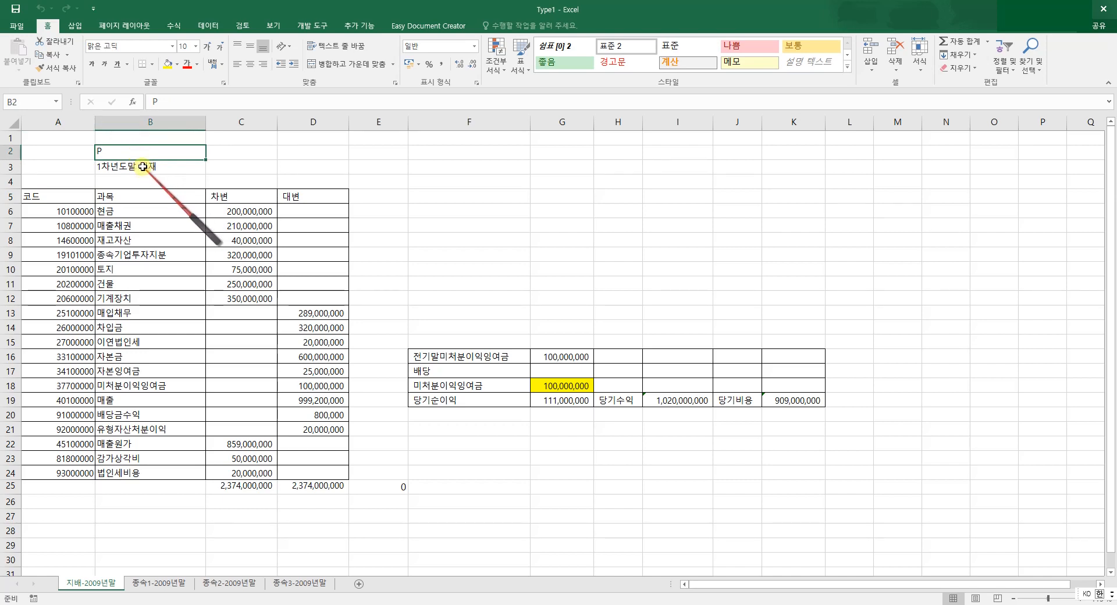
Replace the period text in cell B3 of the 지배-2009년말 sheet with the date 2009-12-31.
click(142, 168)
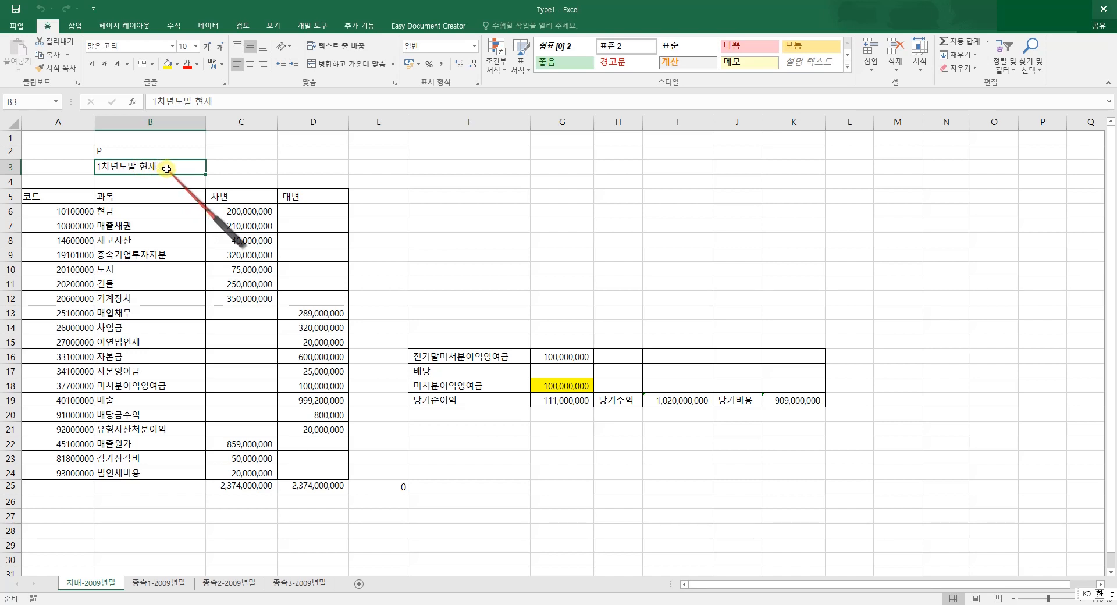
text(2009-12-31)
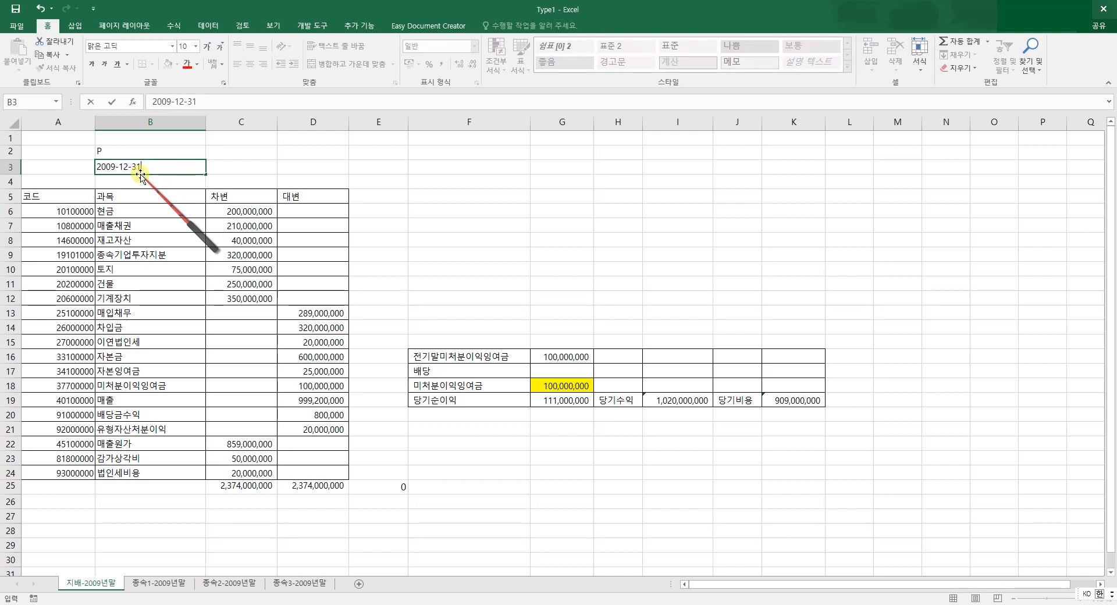
key(Return)
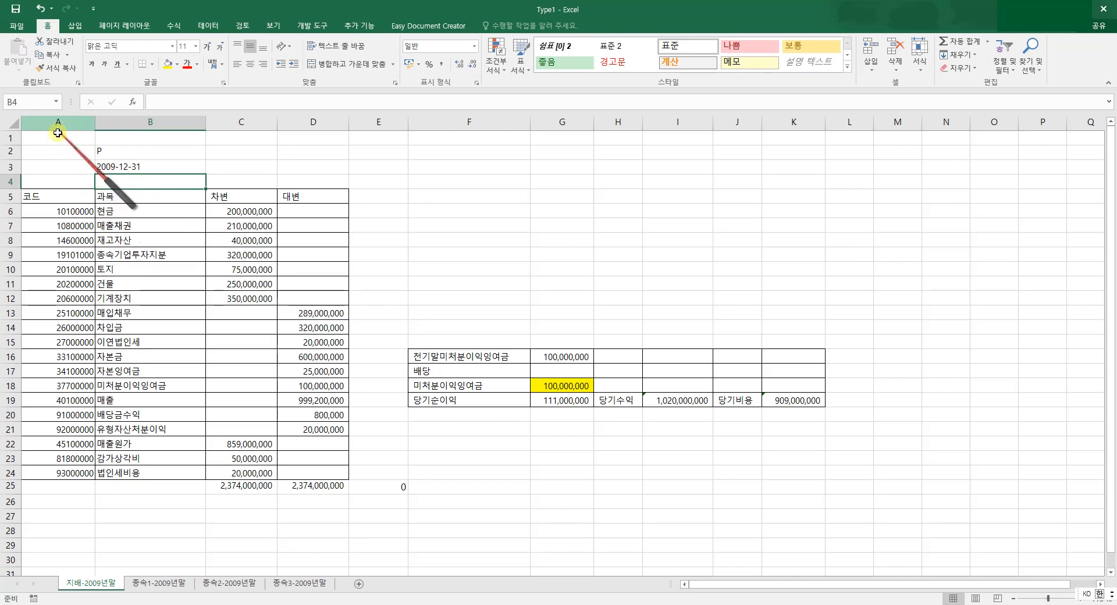
Examine the trial balance's 코드, 과목, 차변 and 대변 headers, their data in rows 6 to 24, and the totals in row 25.
click(56, 198)
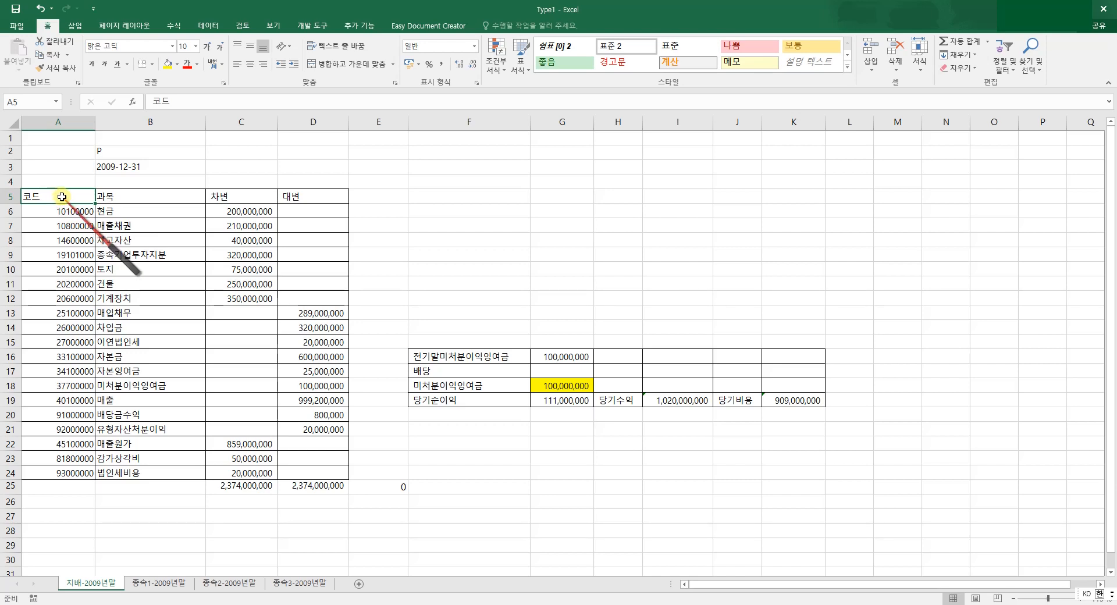
click(135, 196)
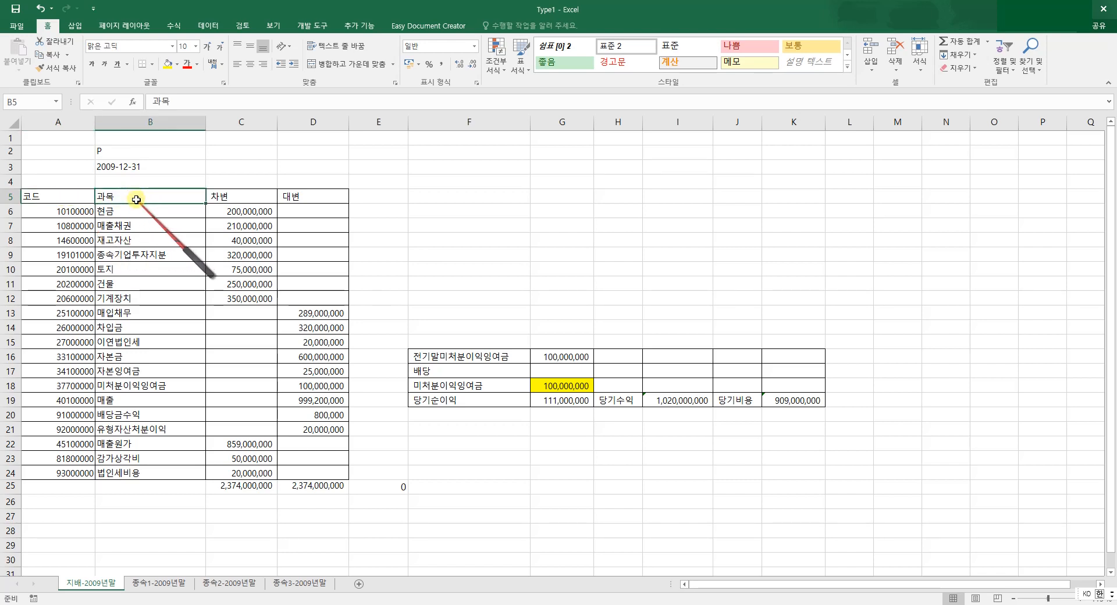
click(248, 200)
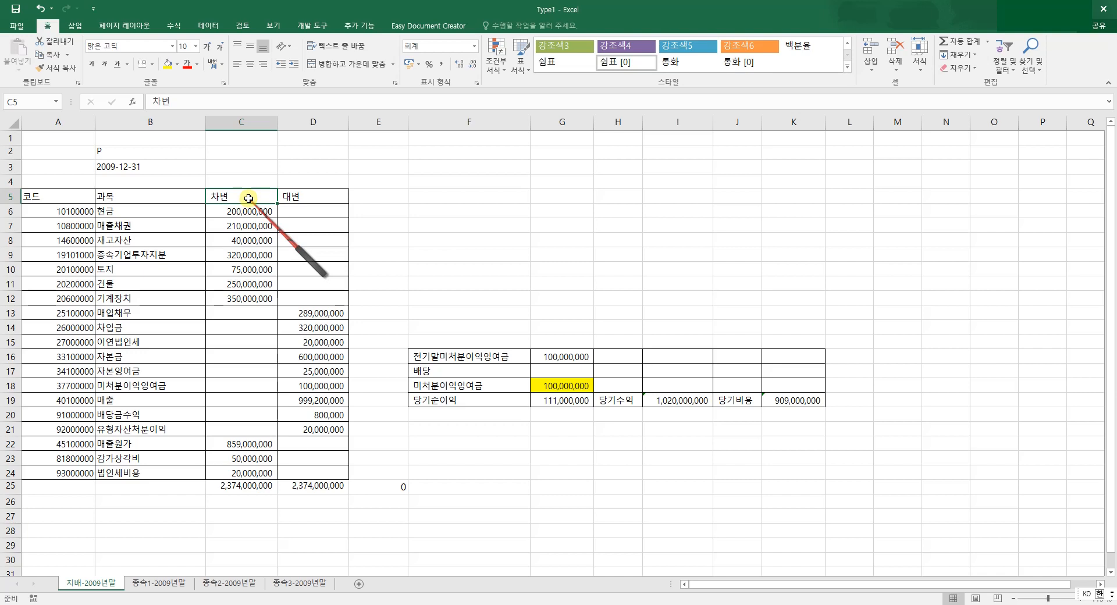
click(314, 199)
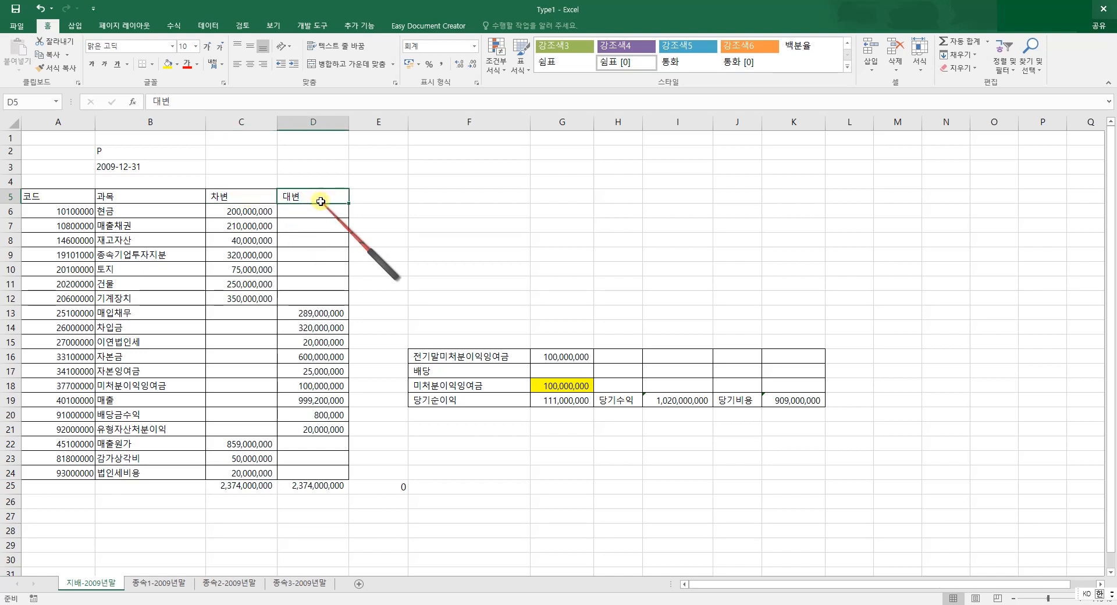
click(72, 216)
drag(72, 215, 63, 473)
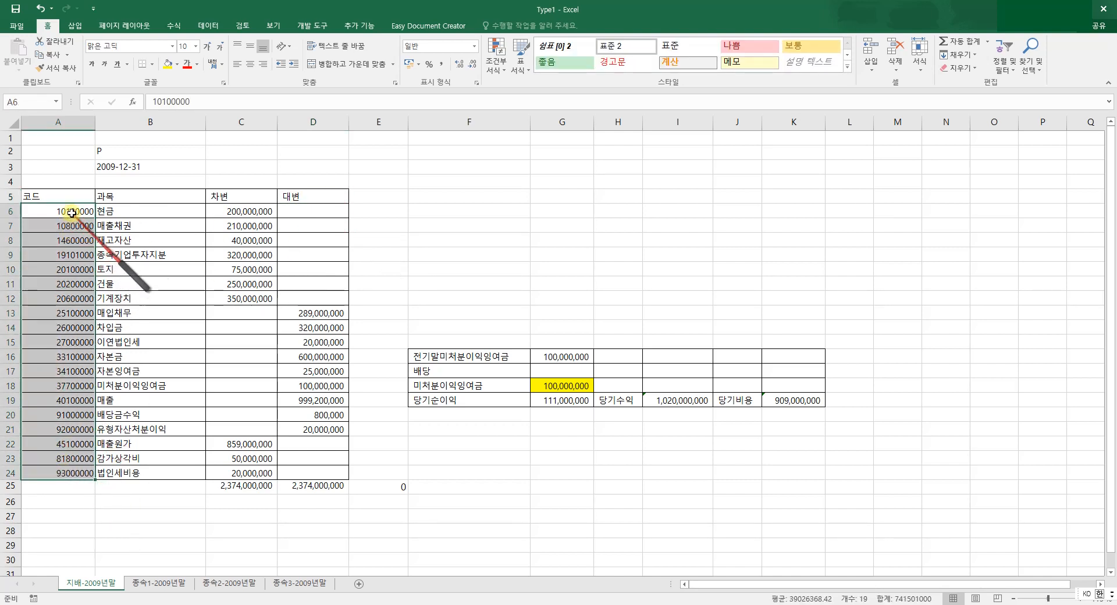
drag(71, 210, 67, 471)
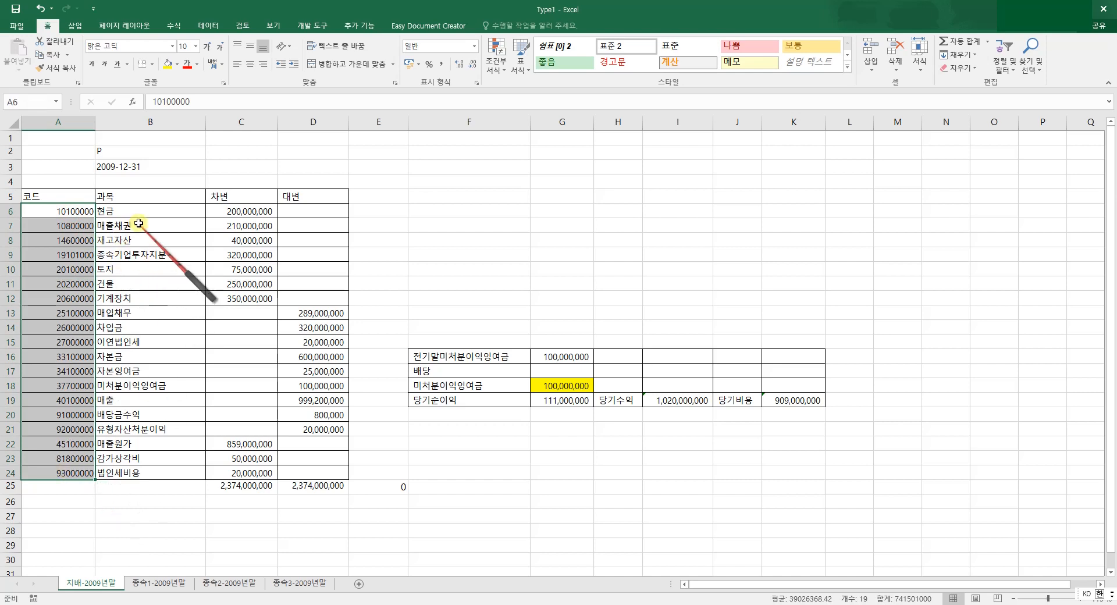
drag(146, 212, 141, 472)
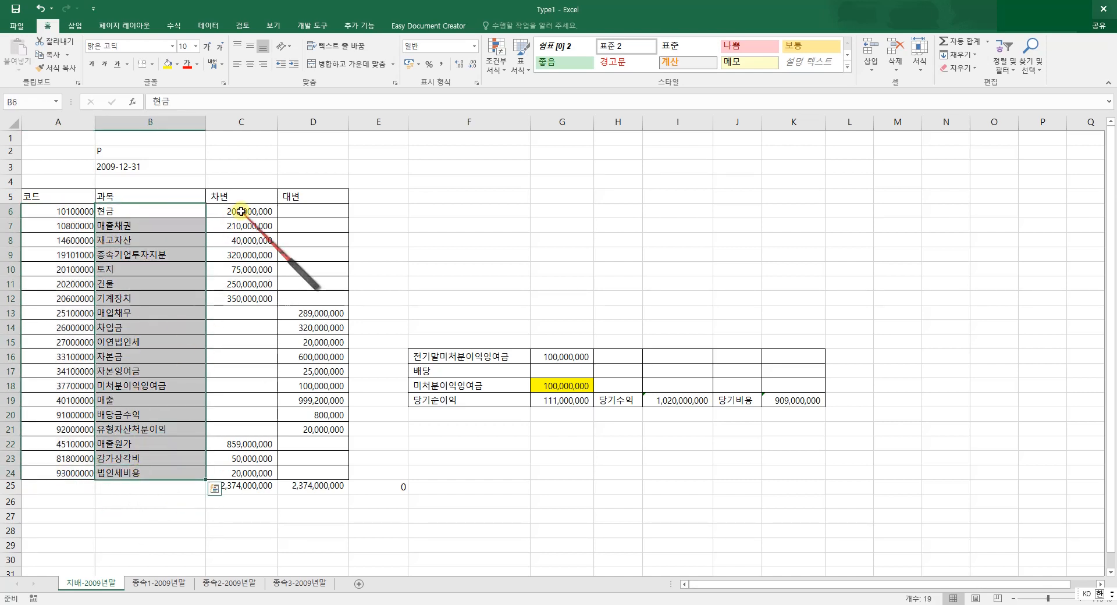
drag(242, 211, 250, 471)
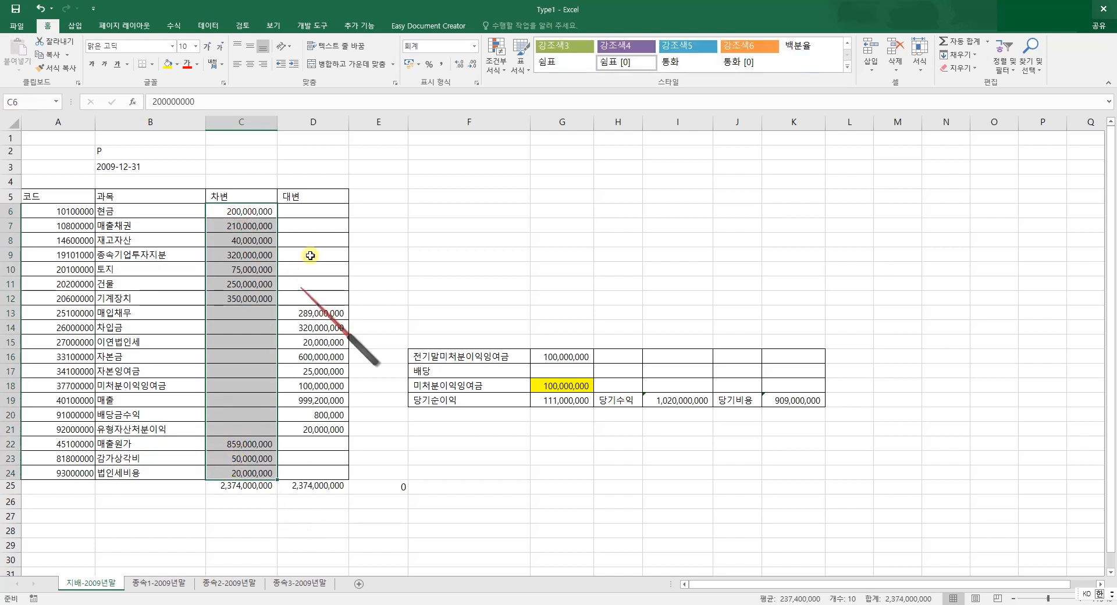
drag(329, 211, 330, 474)
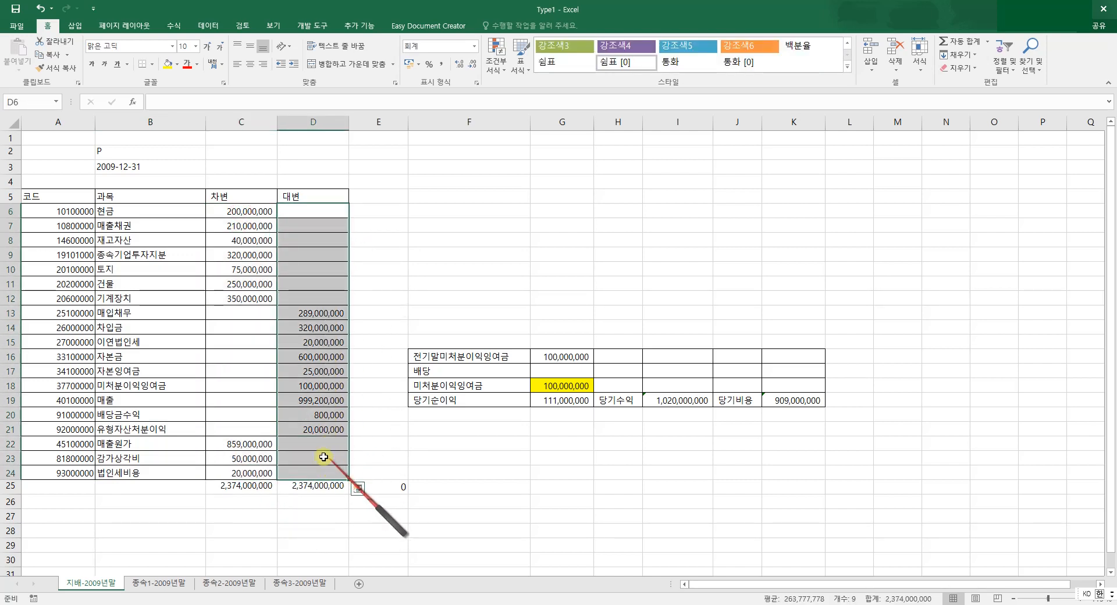
click(250, 486)
click(311, 487)
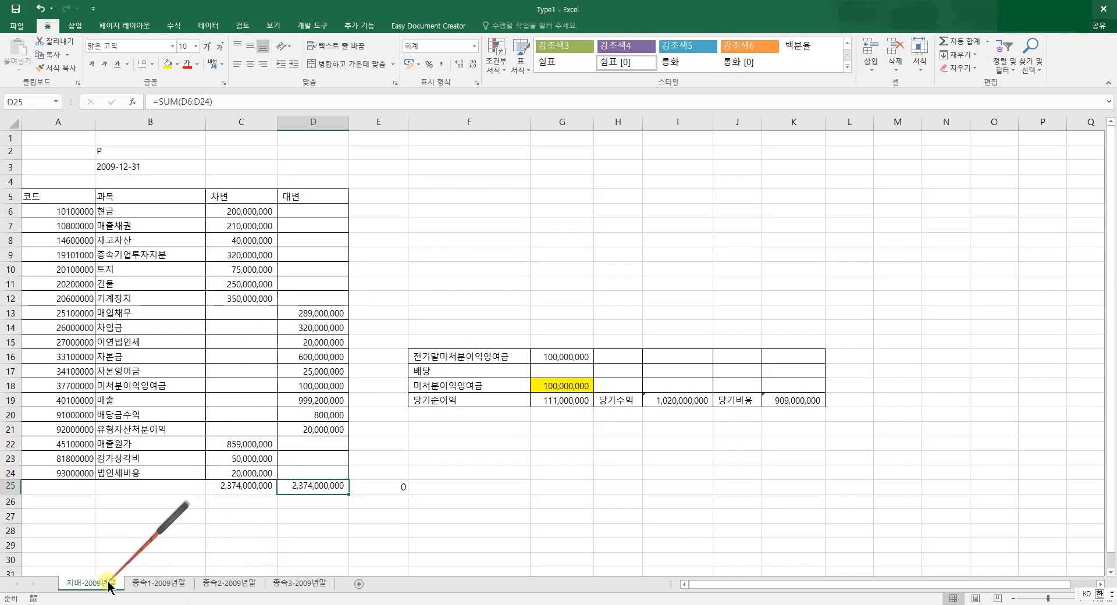
Look through the 종속1, 종속2 and 종속3 sheets for 2009년말 and compare their trial balance layout with the 지배-2009년말 sheet.
click(151, 583)
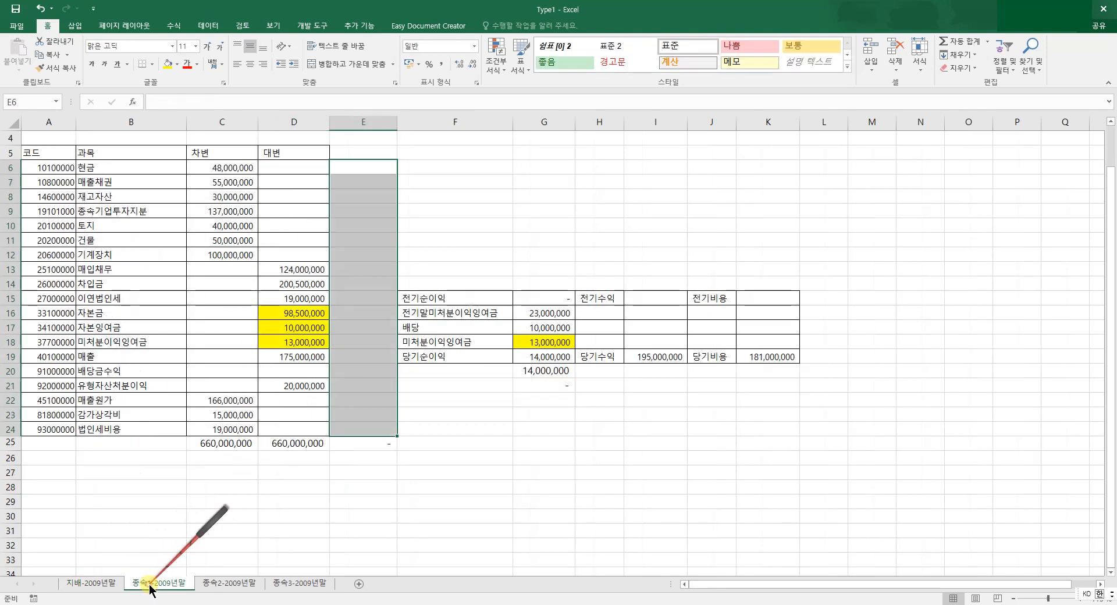
click(241, 586)
click(300, 583)
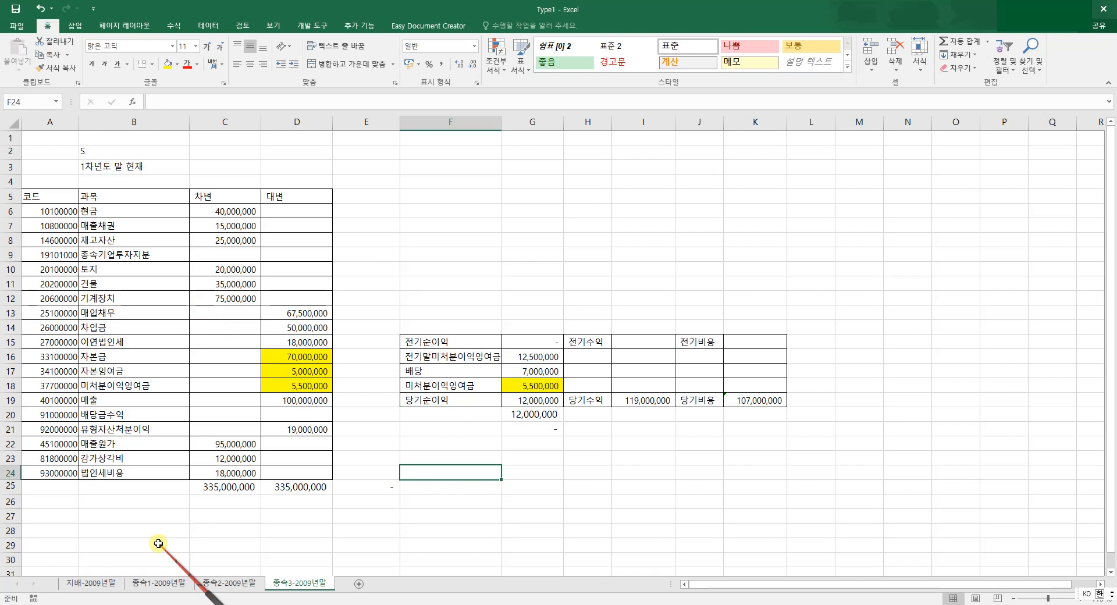
click(91, 582)
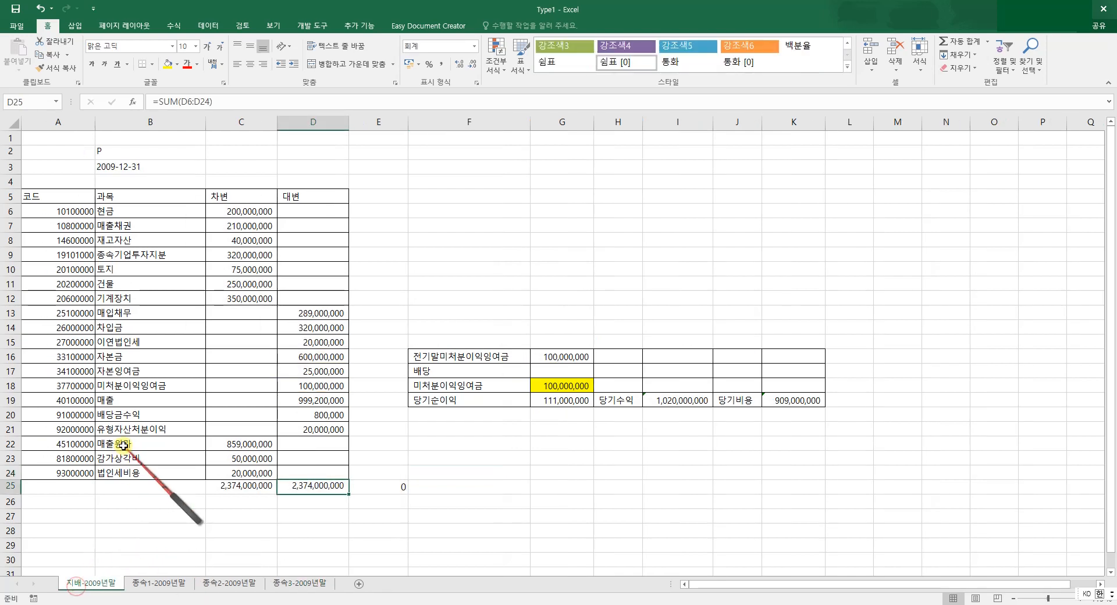
click(158, 583)
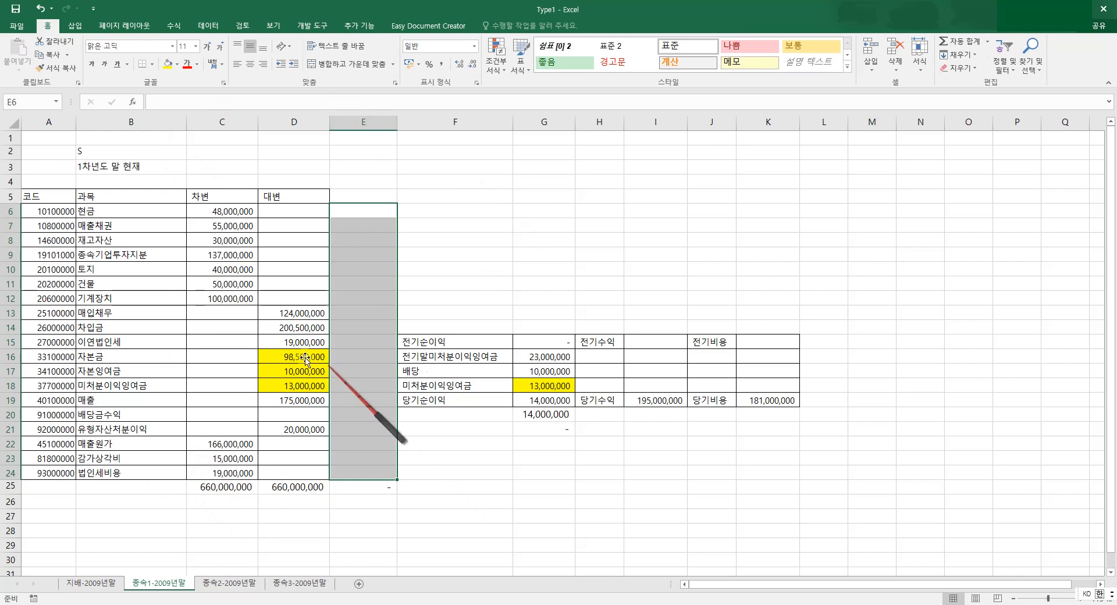
drag(51, 135, 299, 471)
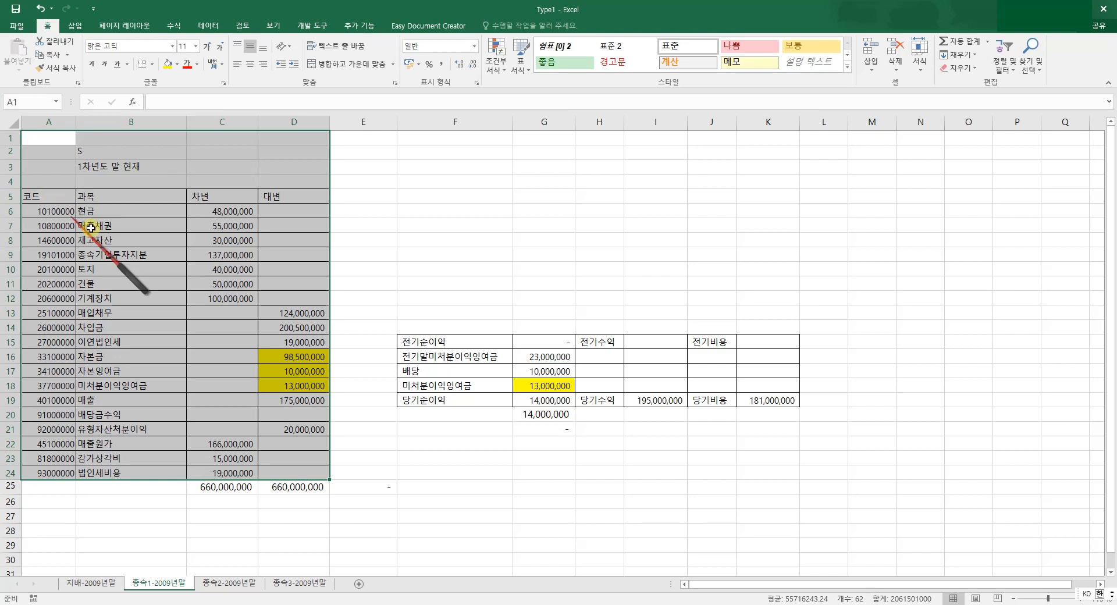
click(353, 312)
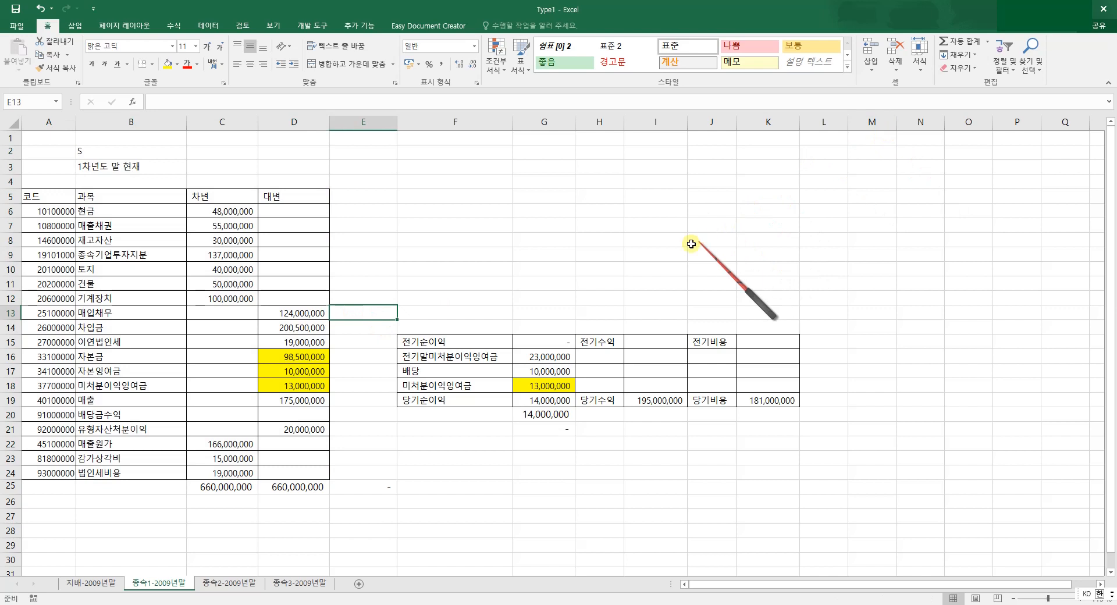
Close the Type1 workbook without saving its changes.
click(1104, 10)
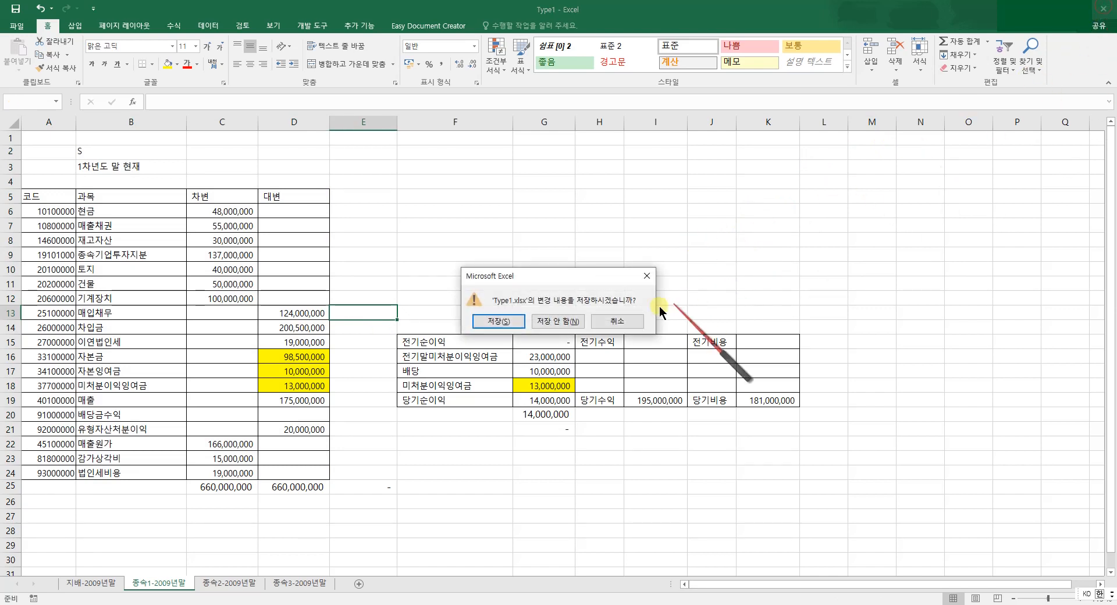
click(557, 321)
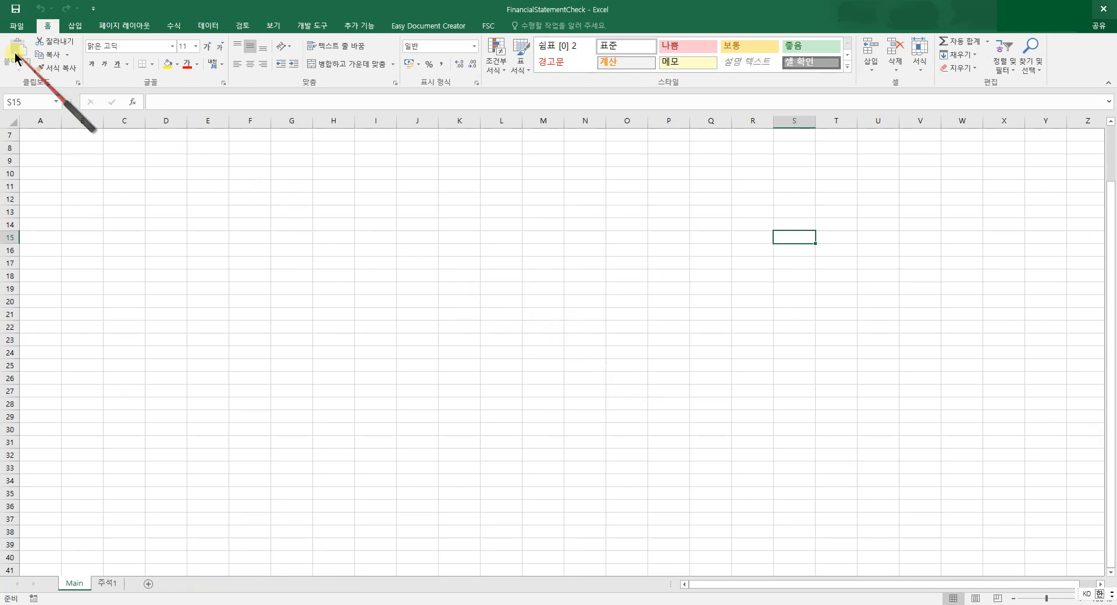
Start the FSC add-in's Open command and choose Type1 as the document type.
click(487, 26)
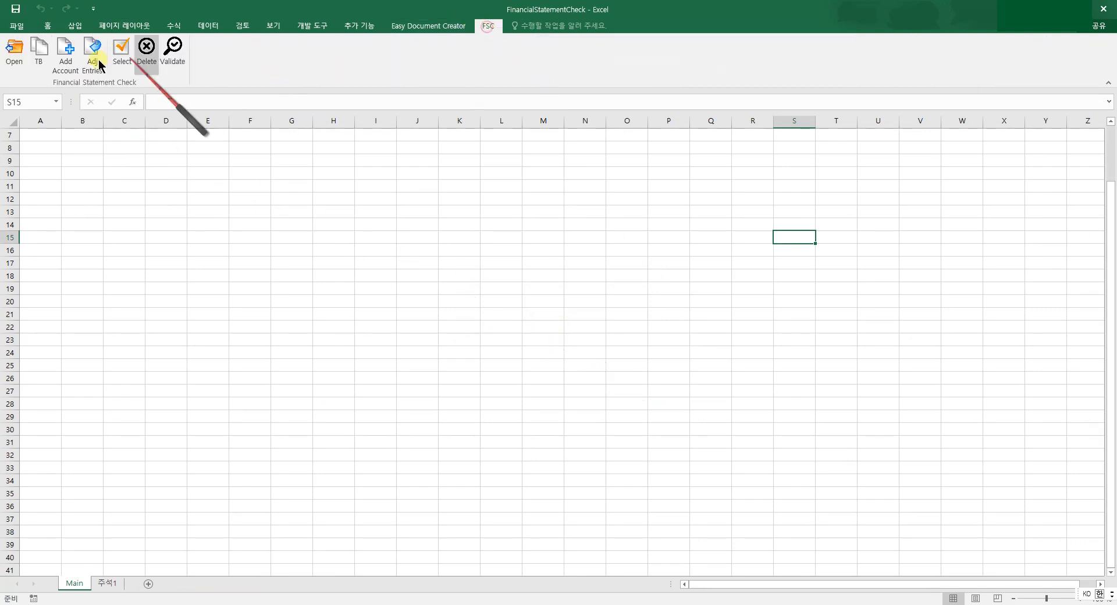
click(18, 48)
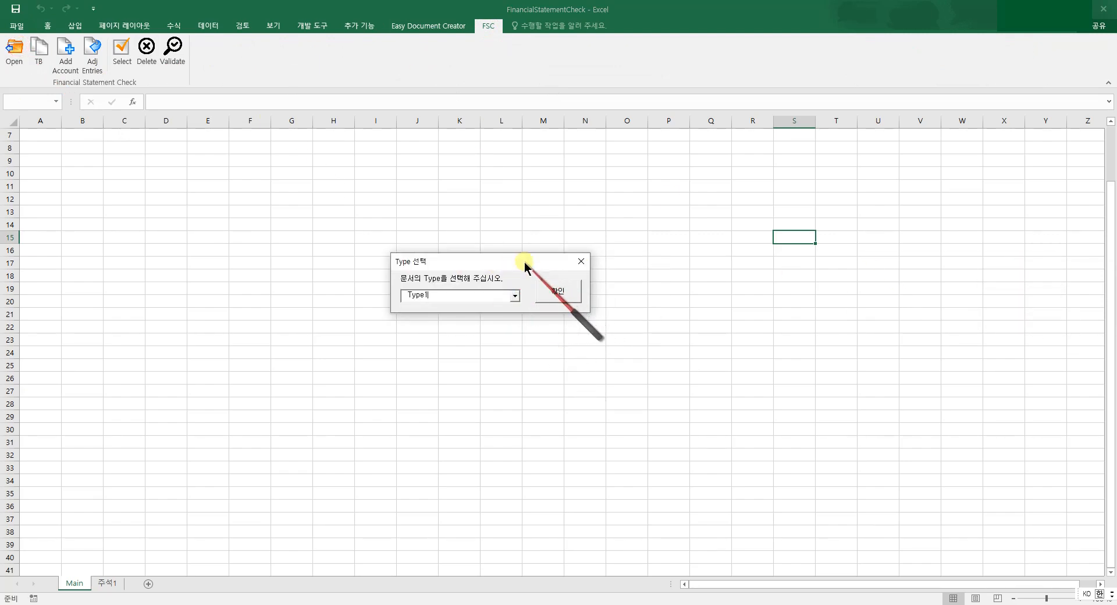
click(559, 295)
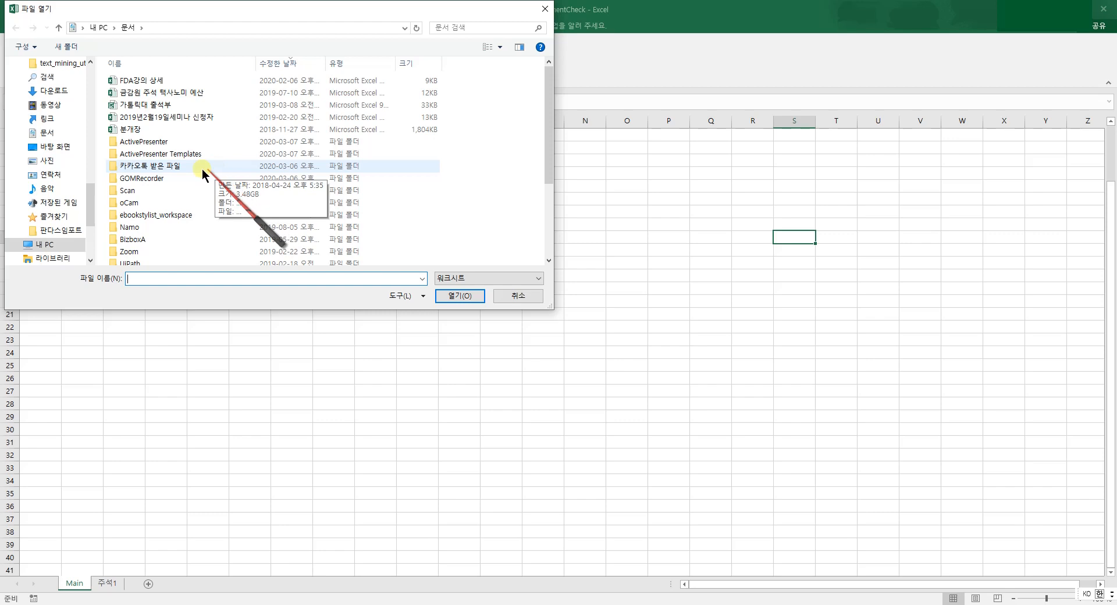
Open the Type1 workbook from the 99_프로그램\재무제표검토템플랫 folder on drive F: as the trial balance source.
click(51, 245)
double_click(231, 201)
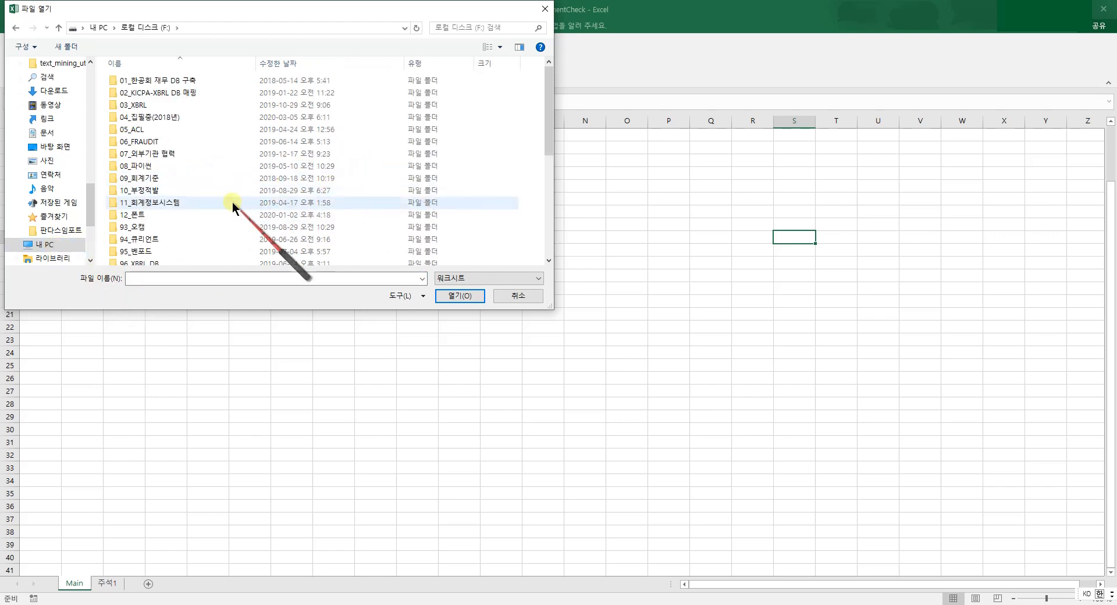
scroll(222, 202, down, 4)
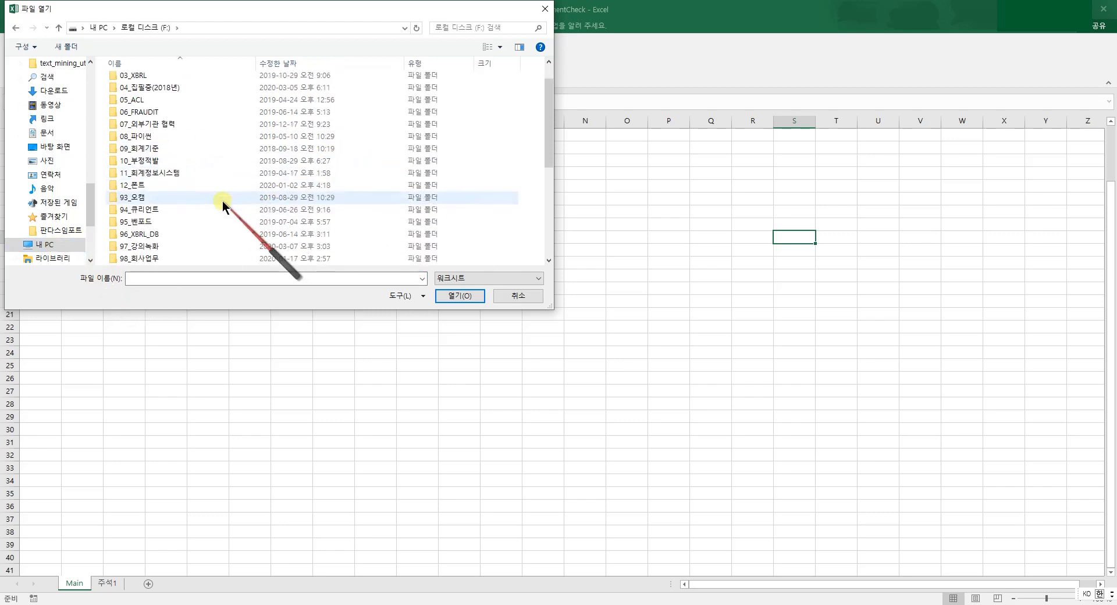
scroll(157, 151, down, 1)
double_click(153, 140)
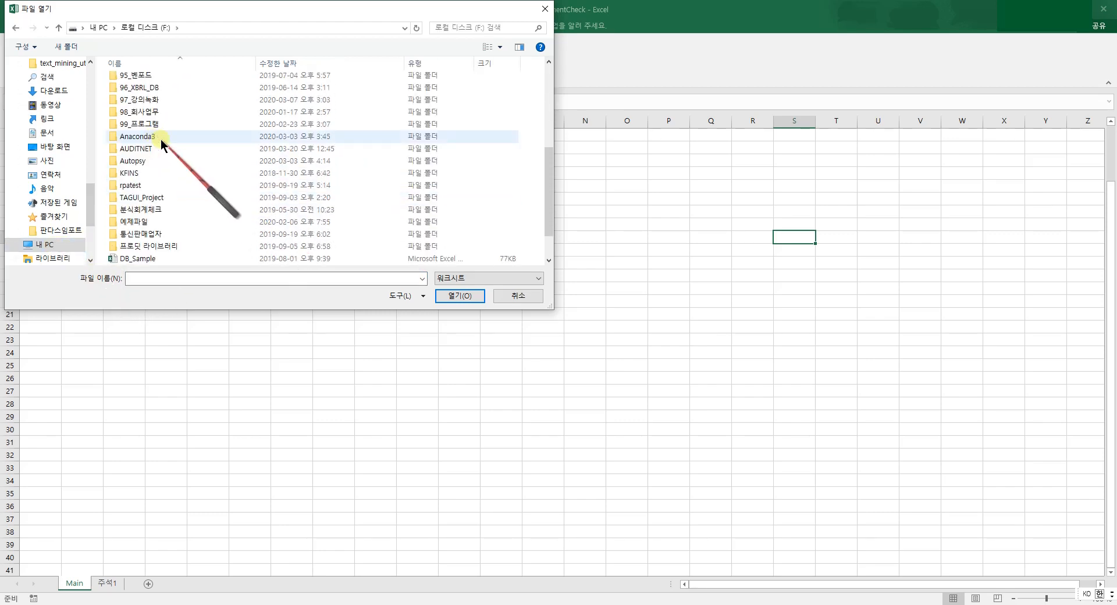
double_click(166, 207)
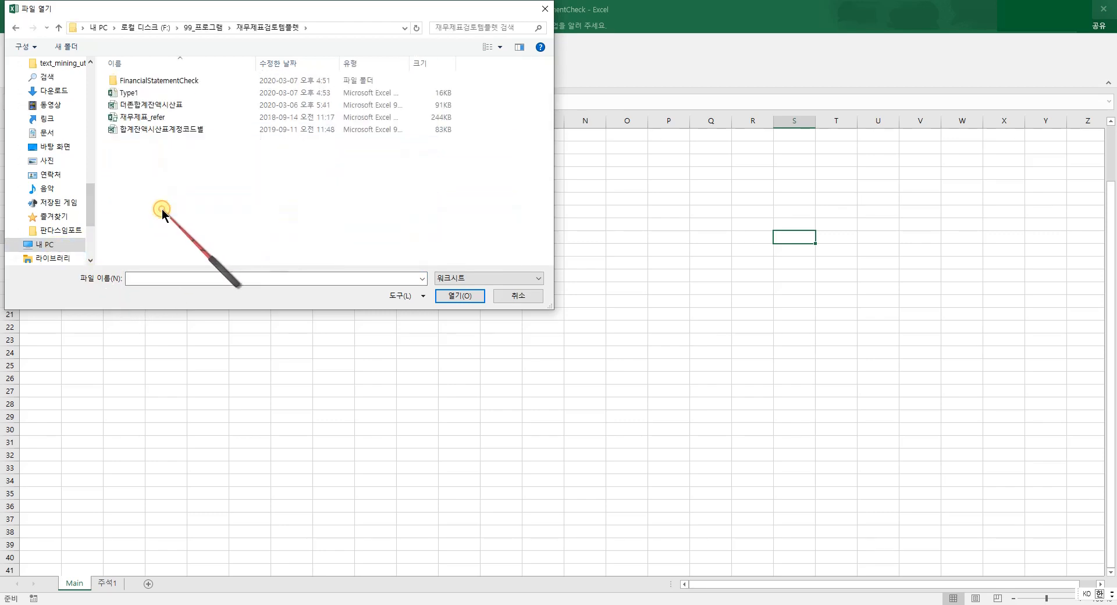
click(130, 95)
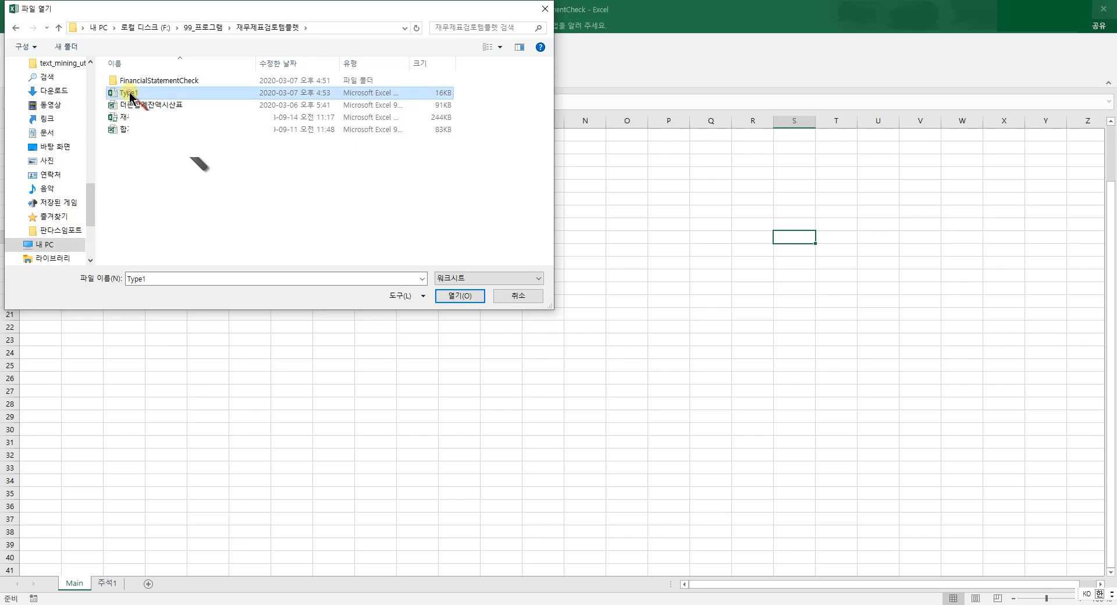
click(455, 297)
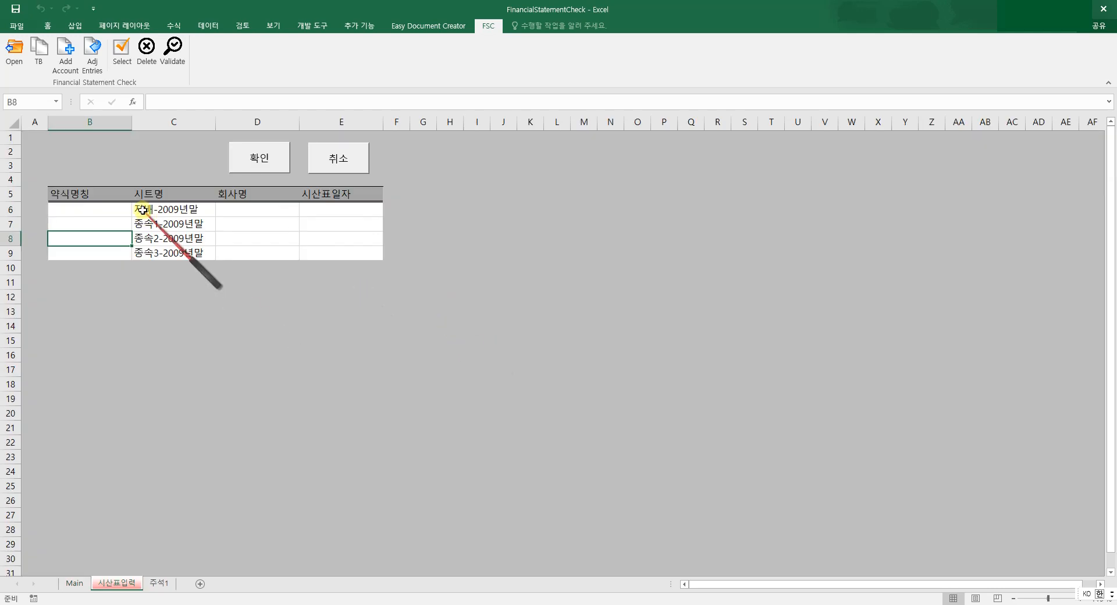
Enter the 약식명칭 codes AA, AB, AC and AD for the four listed sheets in cells B6 to B9.
drag(167, 209, 161, 253)
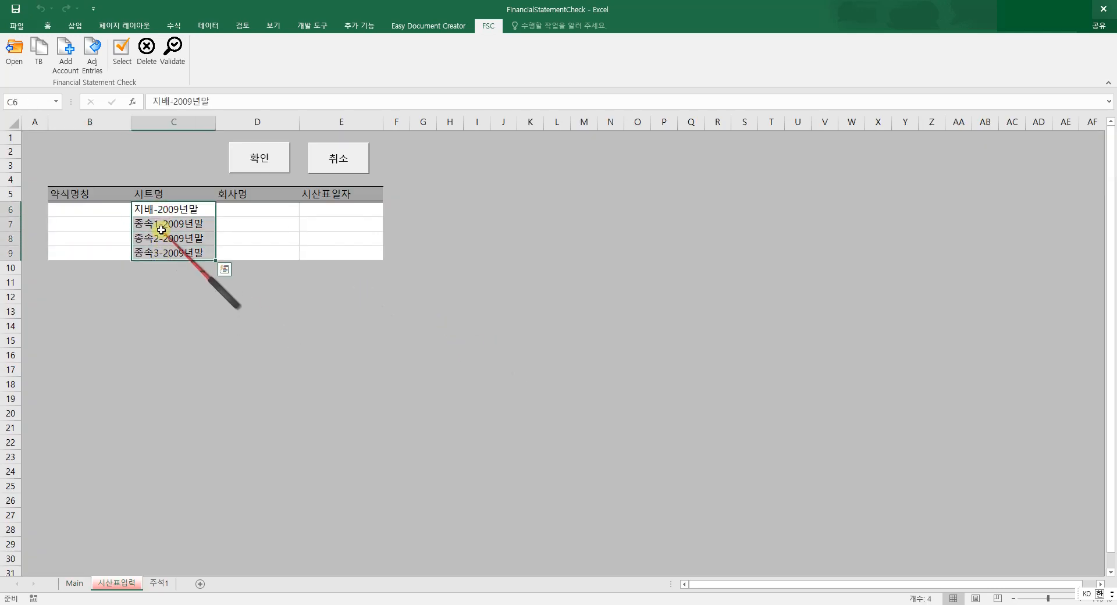
click(96, 211)
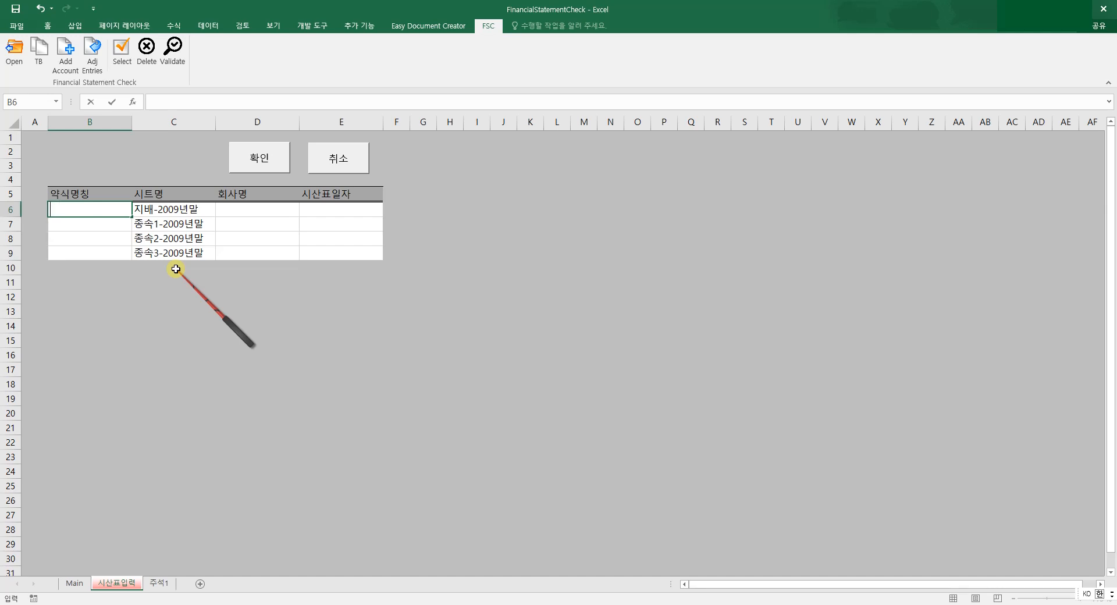
key(Return)
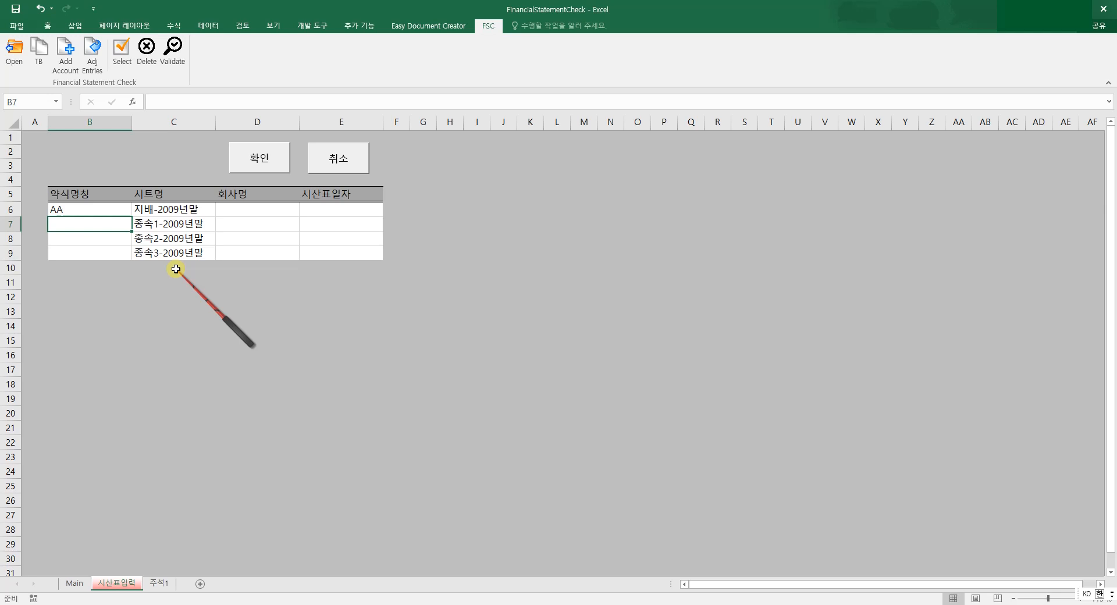
text(AB)
key(Return)
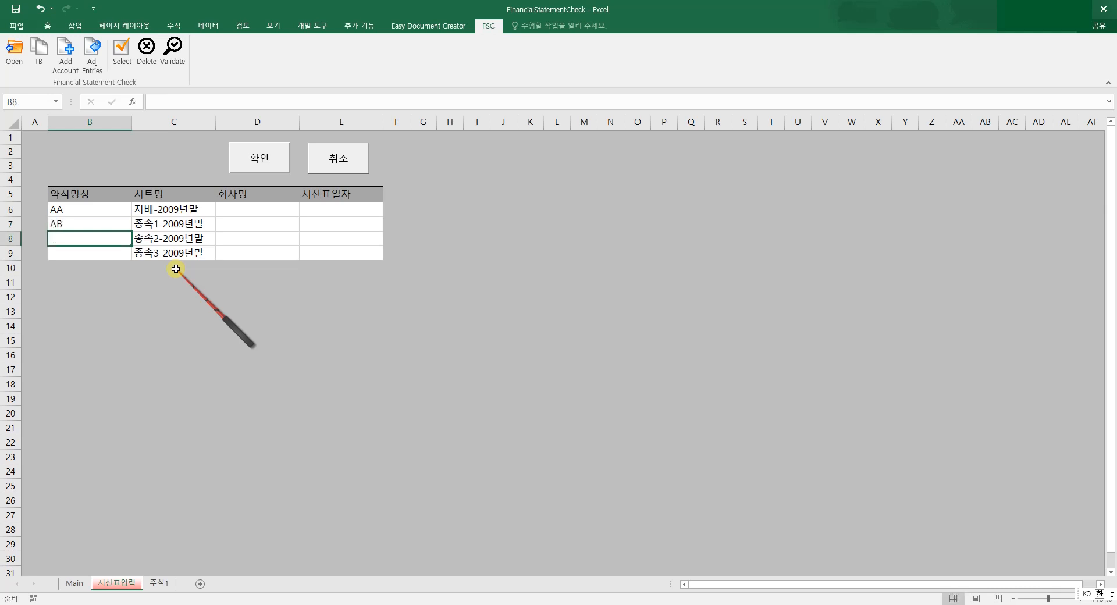
key(Return)
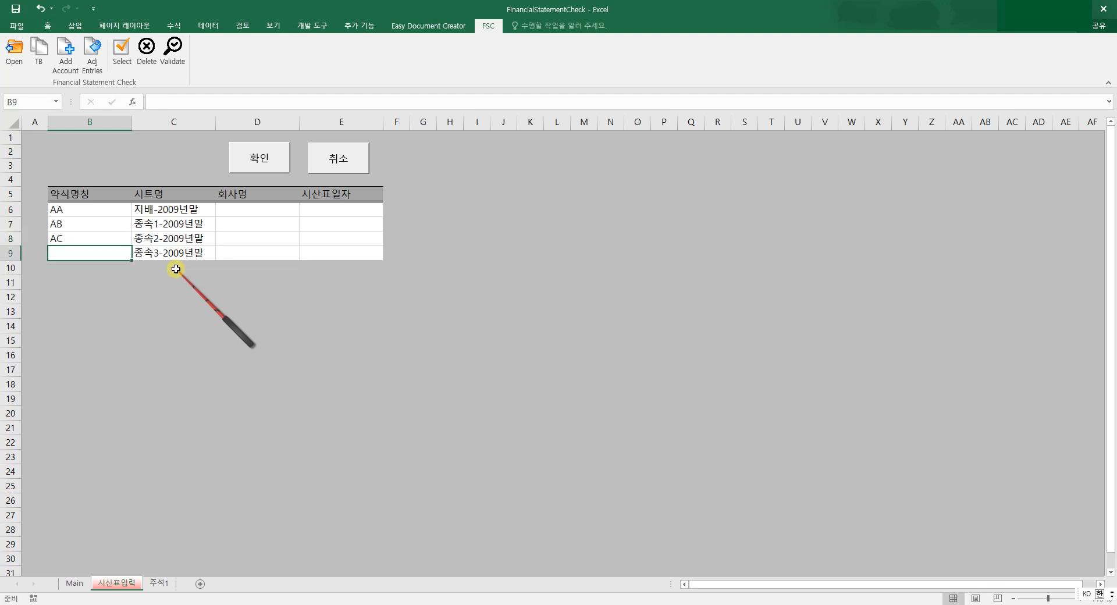
key(Return)
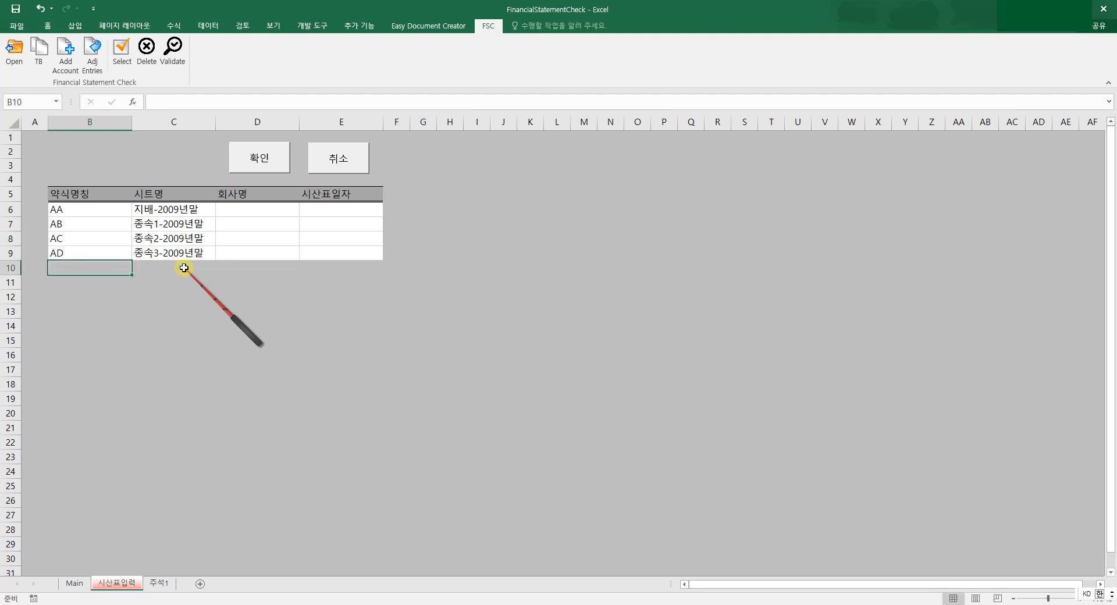
Fill in the 회사명 column with 지배, 종속1, 종속2 and 종속3 in cells D6 to D9.
click(282, 214)
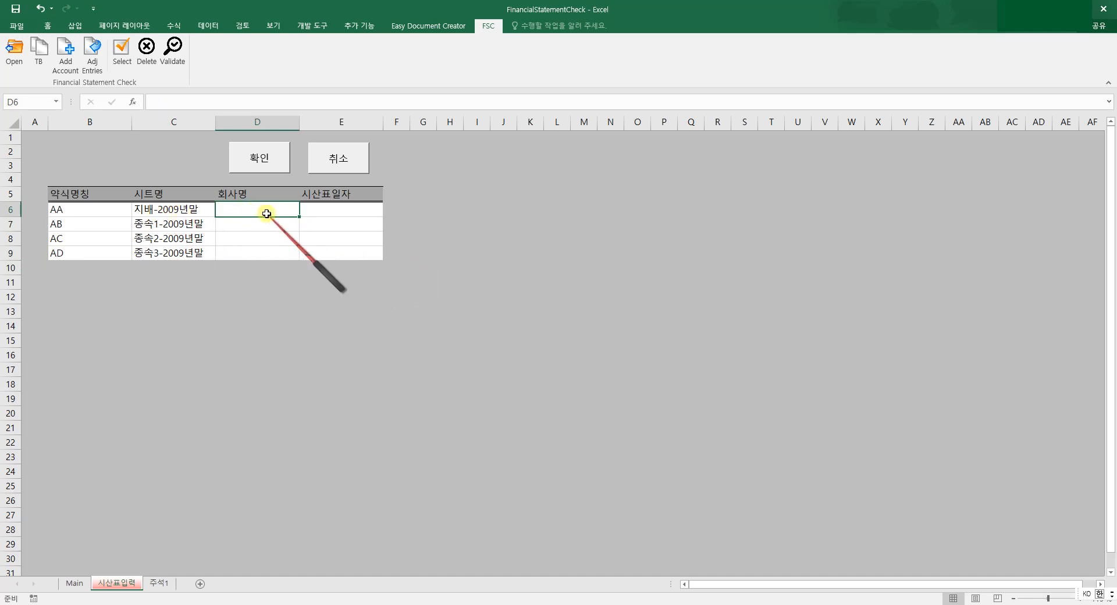
key(Return)
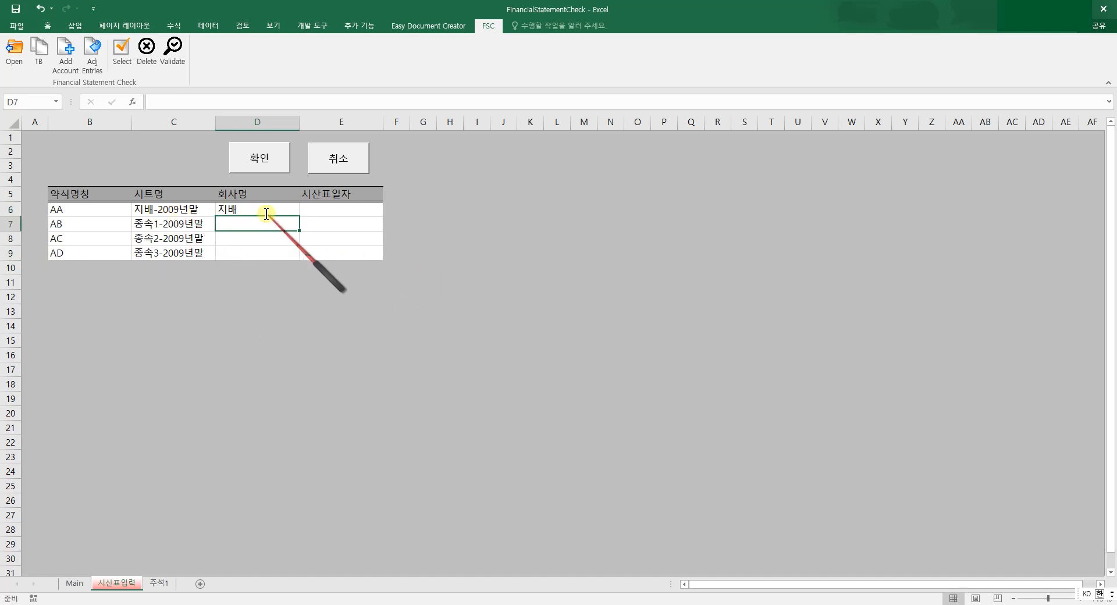
text(종속1)
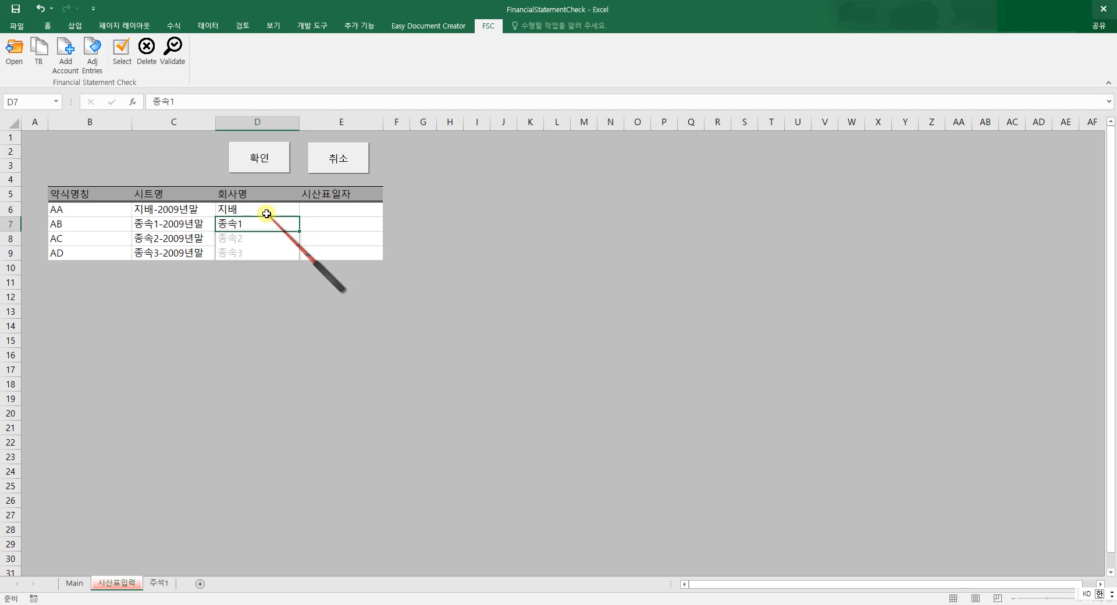
key(Return)
drag(260, 224, 256, 253)
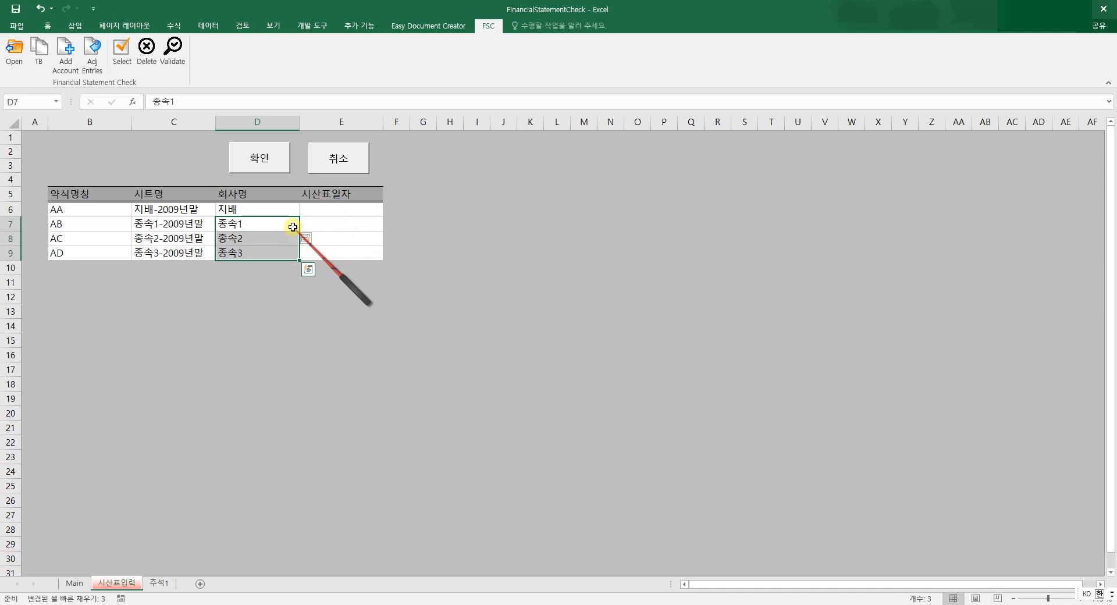
Set the 시산표일자 to 2009-12-31 for all four rows in E6 to E9 and confirm the trial balance input.
click(343, 212)
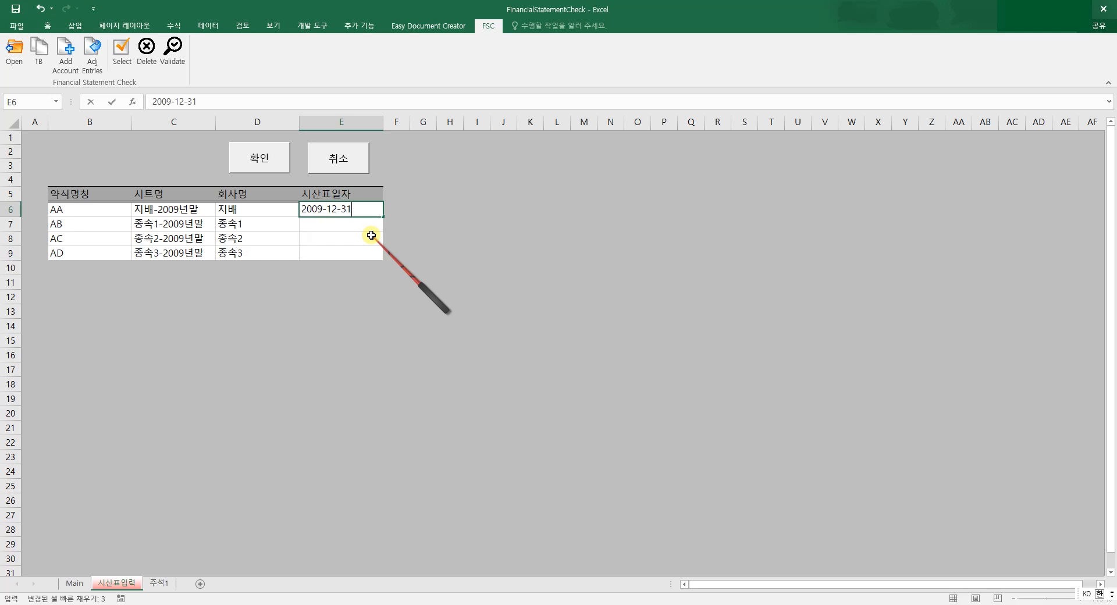
text(2009-12-31)
key(Return)
click(362, 209)
key(ctrl+c)
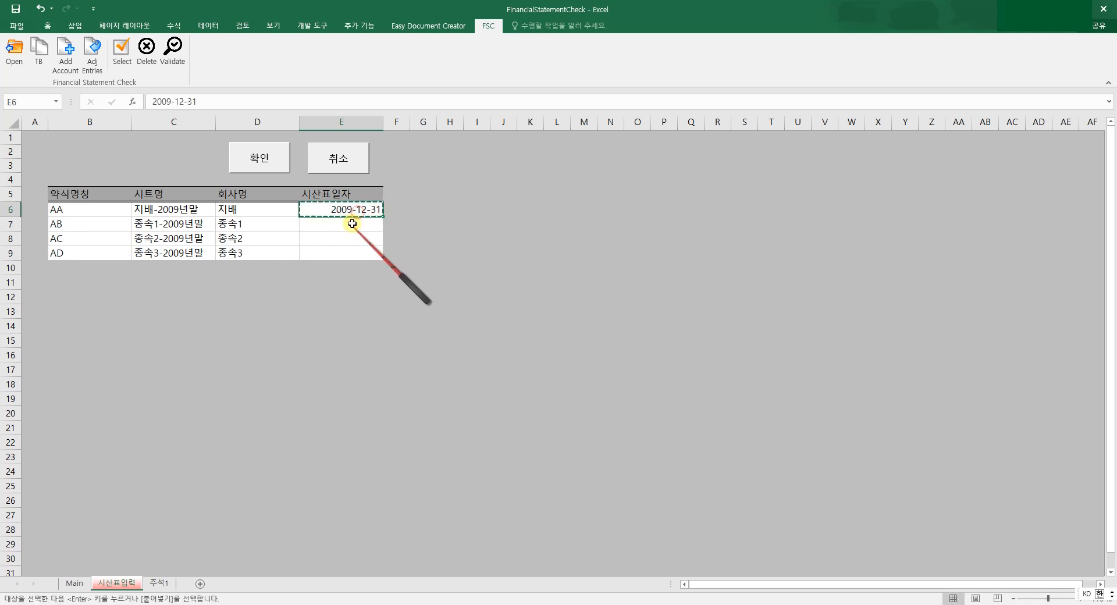
click(351, 224)
key(ctrl+v)
click(348, 238)
key(ctrl+v)
click(345, 253)
key(ctrl+v)
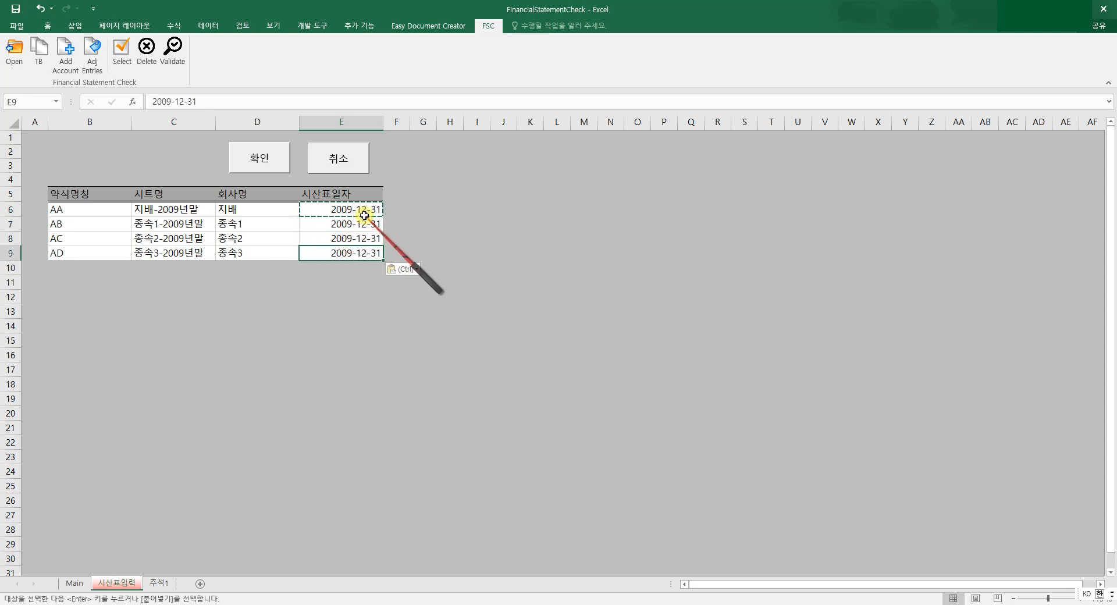
click(269, 166)
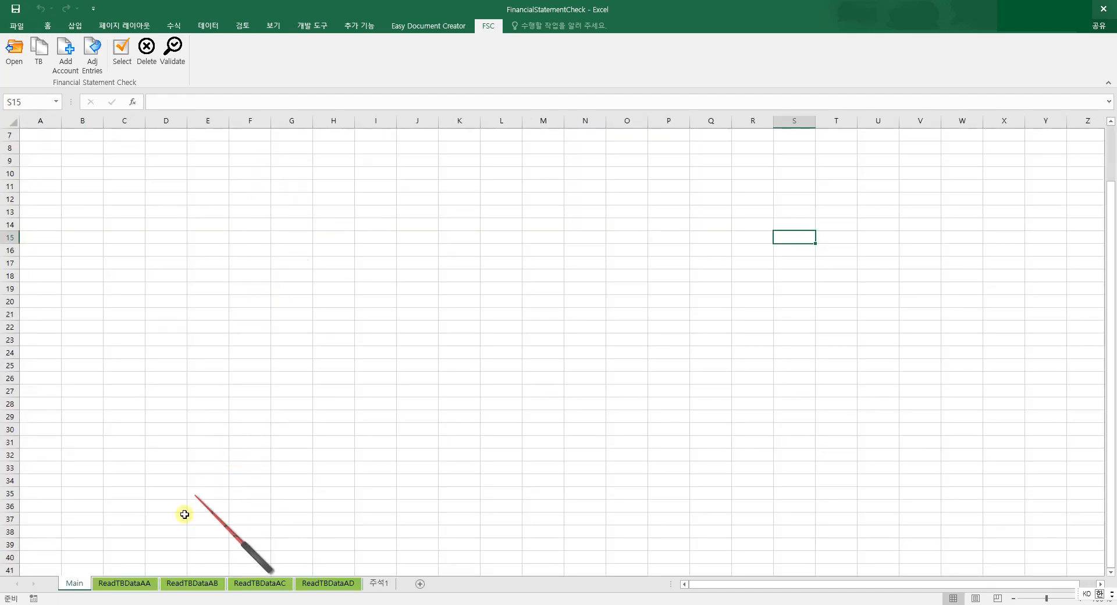
Review the imported data on the ReadTBDataAA, AB, AC and AD sheets, checking the account codes, company names and dates.
click(127, 590)
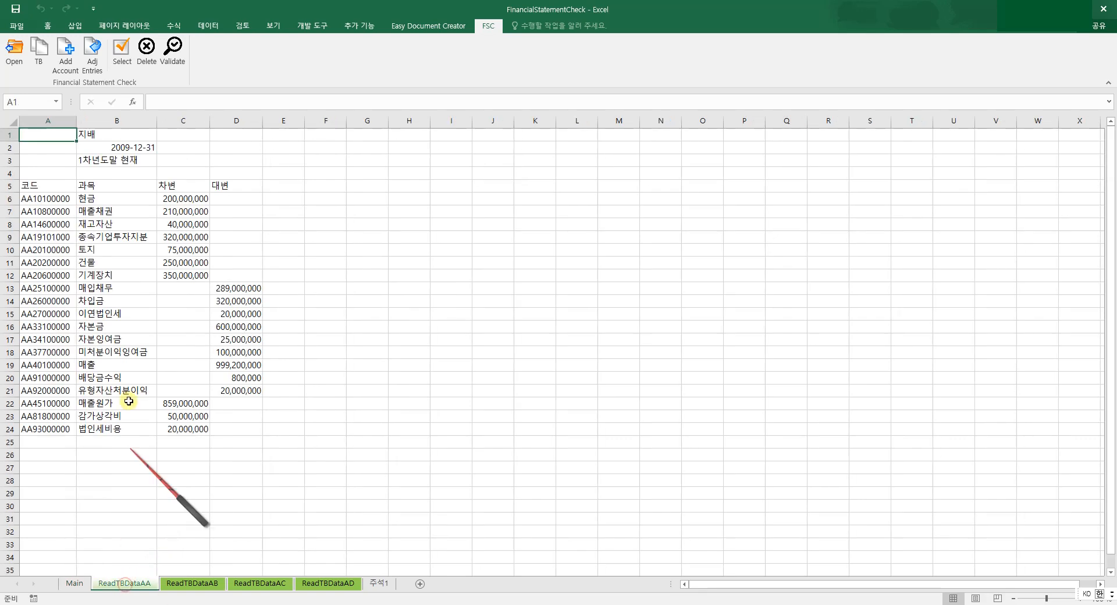
key(ctrl+a)
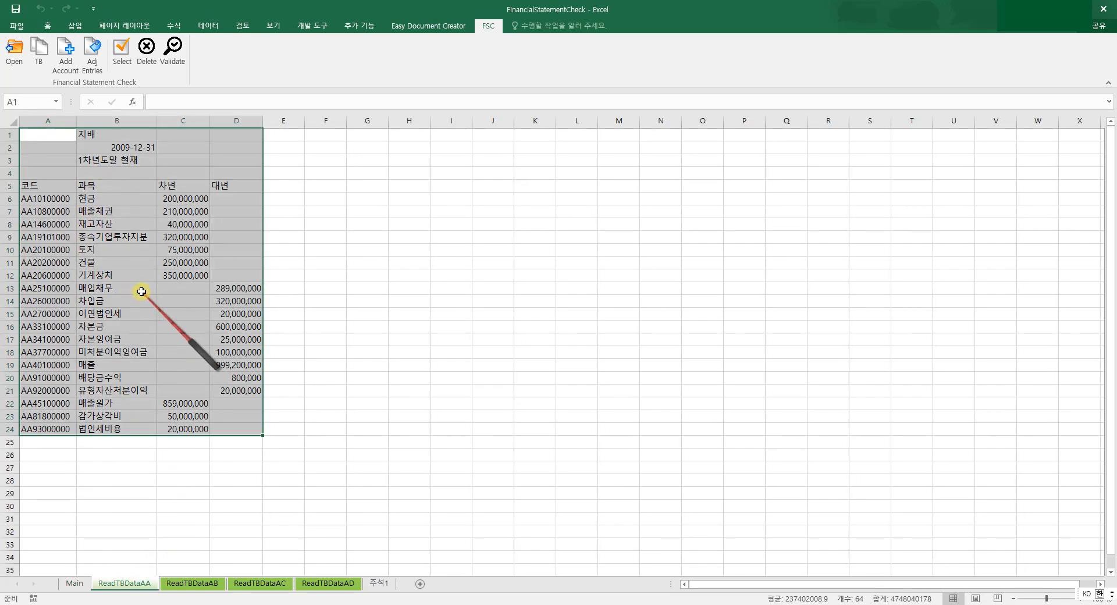
click(213, 589)
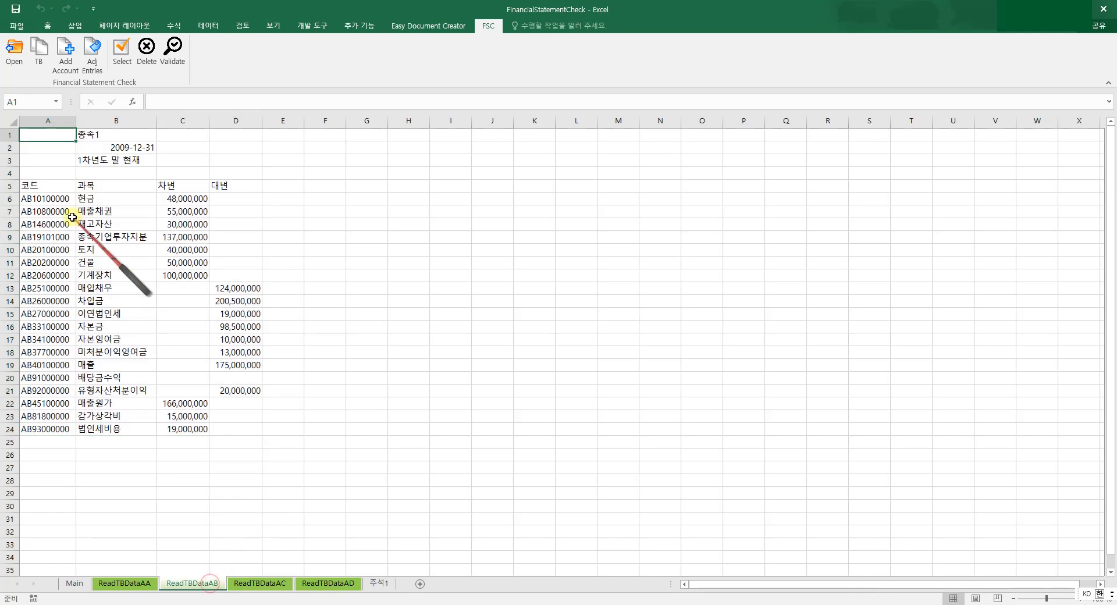
drag(48, 133, 217, 427)
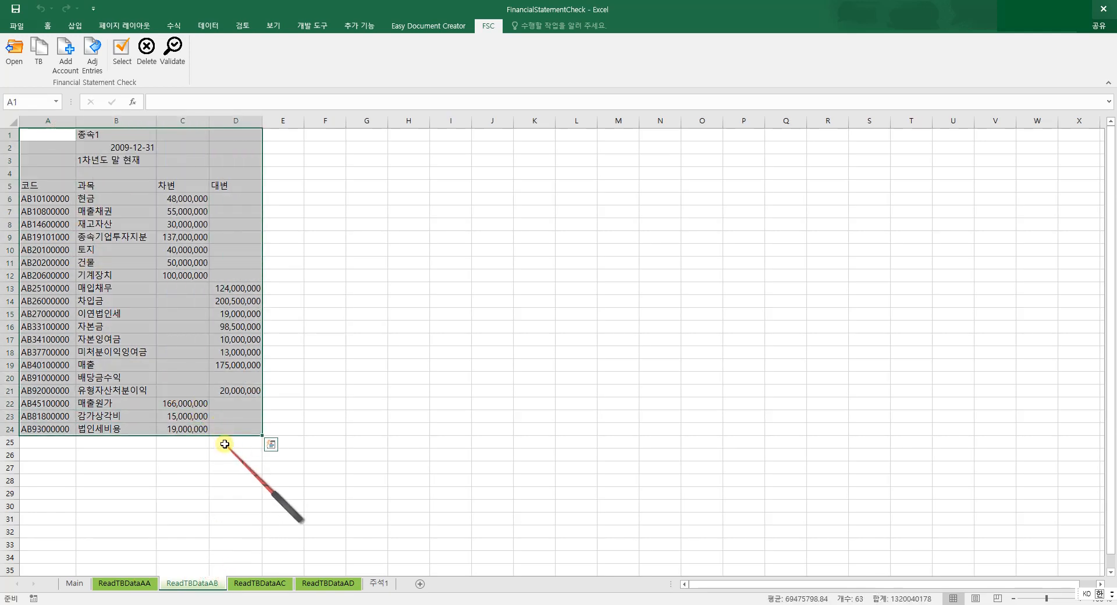
click(266, 590)
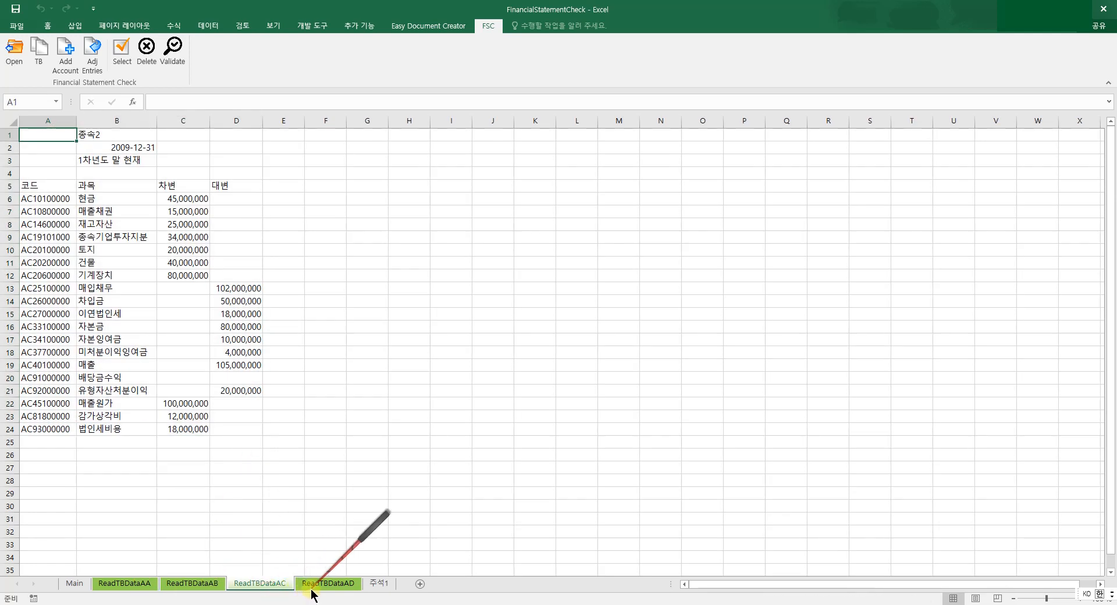
click(138, 152)
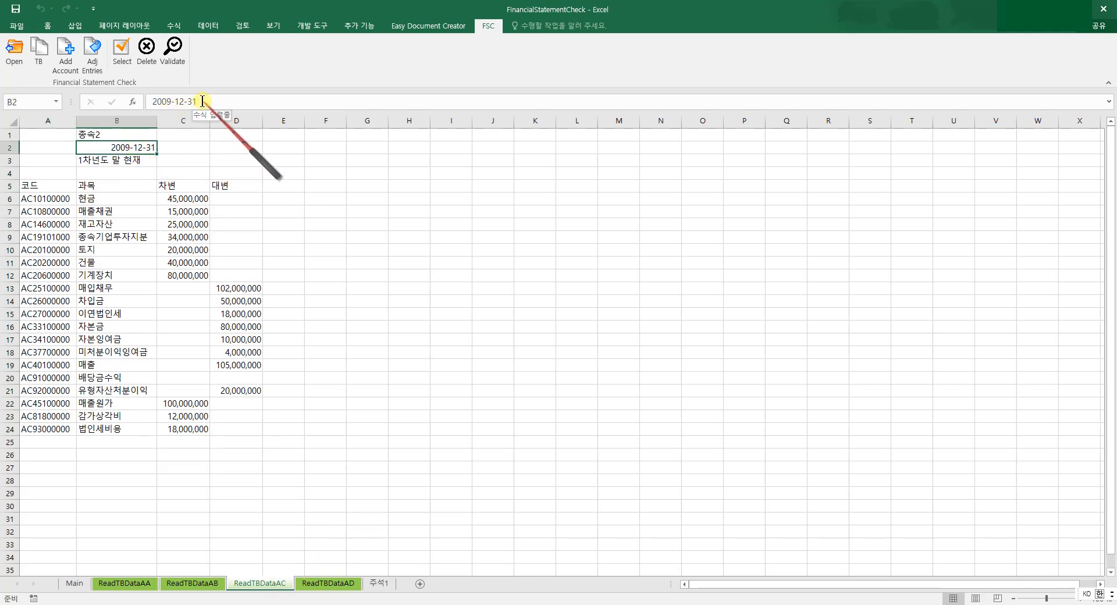
click(329, 583)
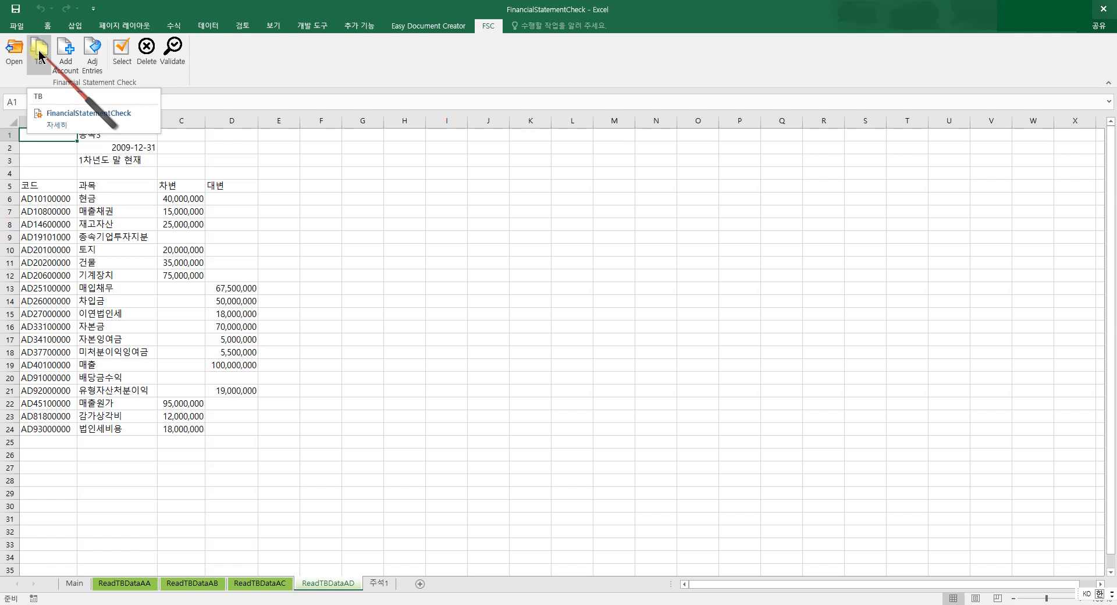
Generate the combined TB sheet and review its 계정과목 list and the 차변, 번호 and 유형 columns under 조정분개.
click(40, 55)
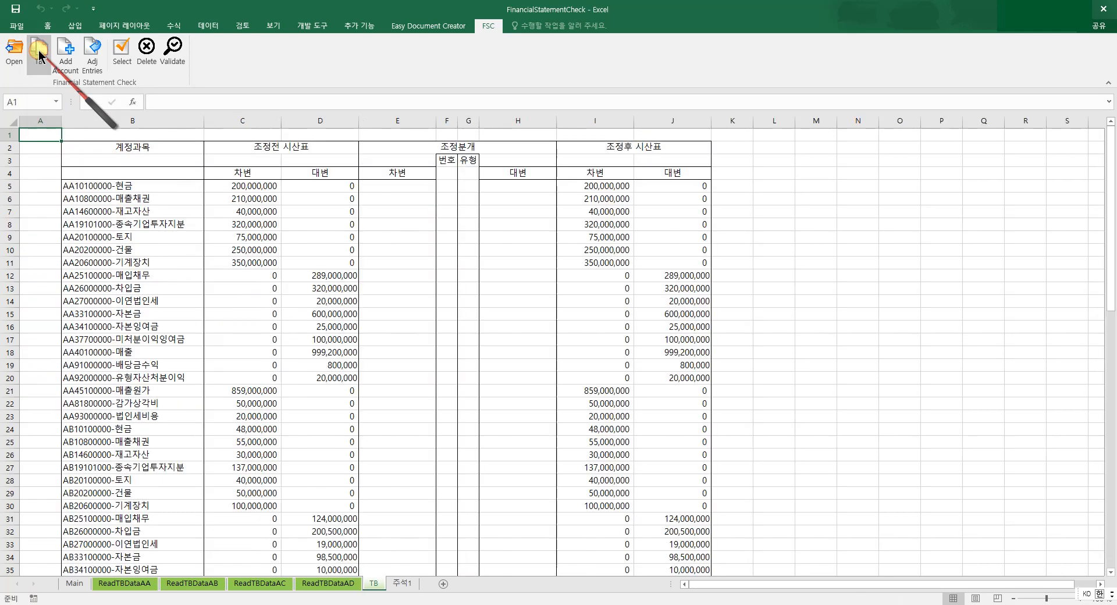
drag(130, 190, 160, 602)
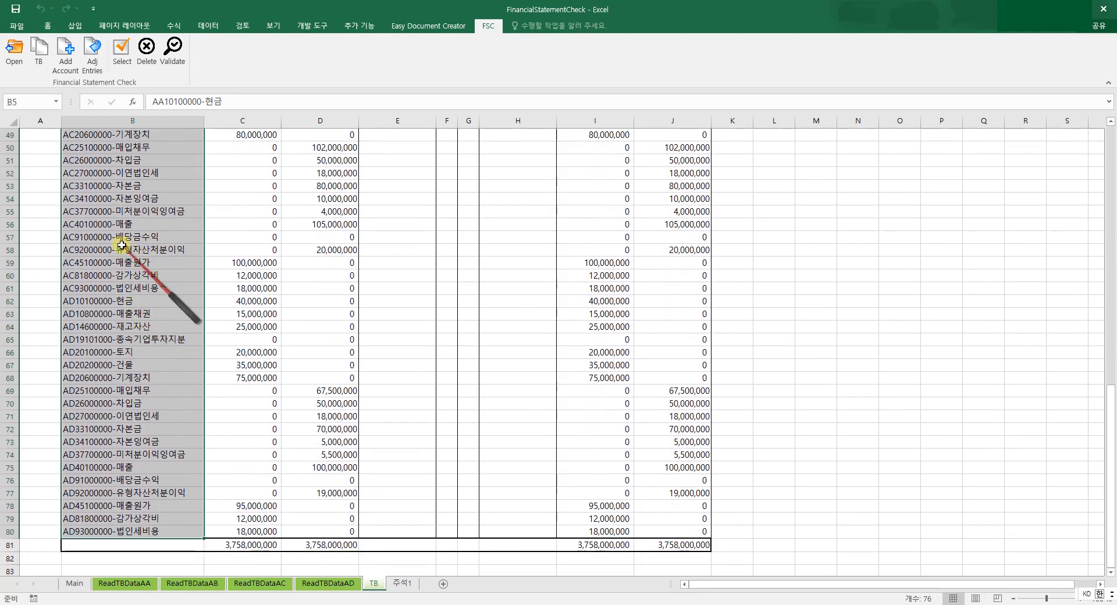
scroll(162, 249, up, 10)
scroll(195, 256, up, 6)
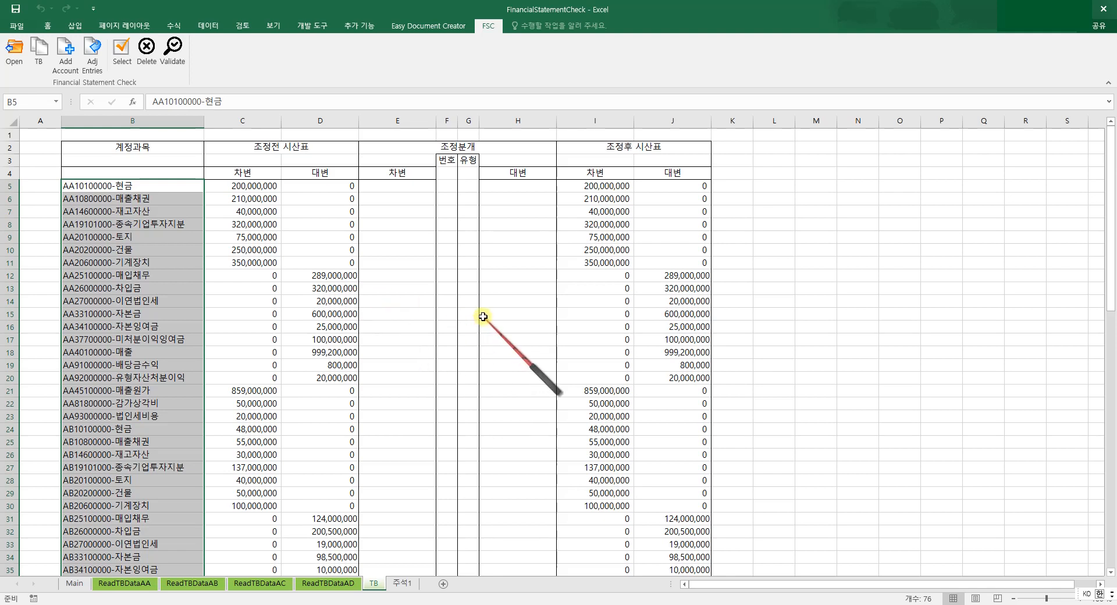
click(424, 188)
click(457, 187)
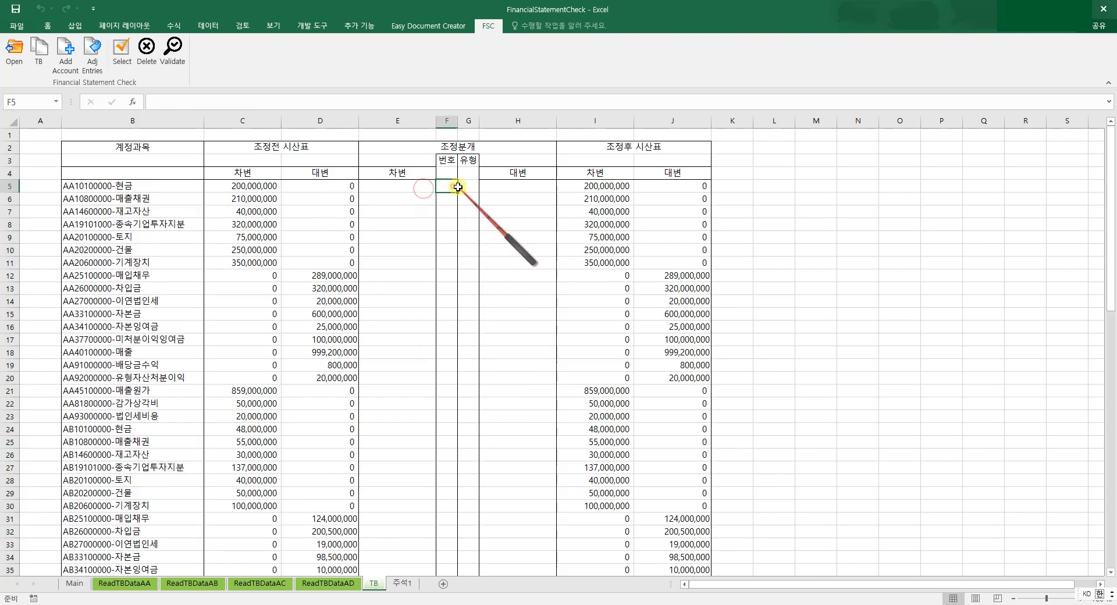
click(473, 185)
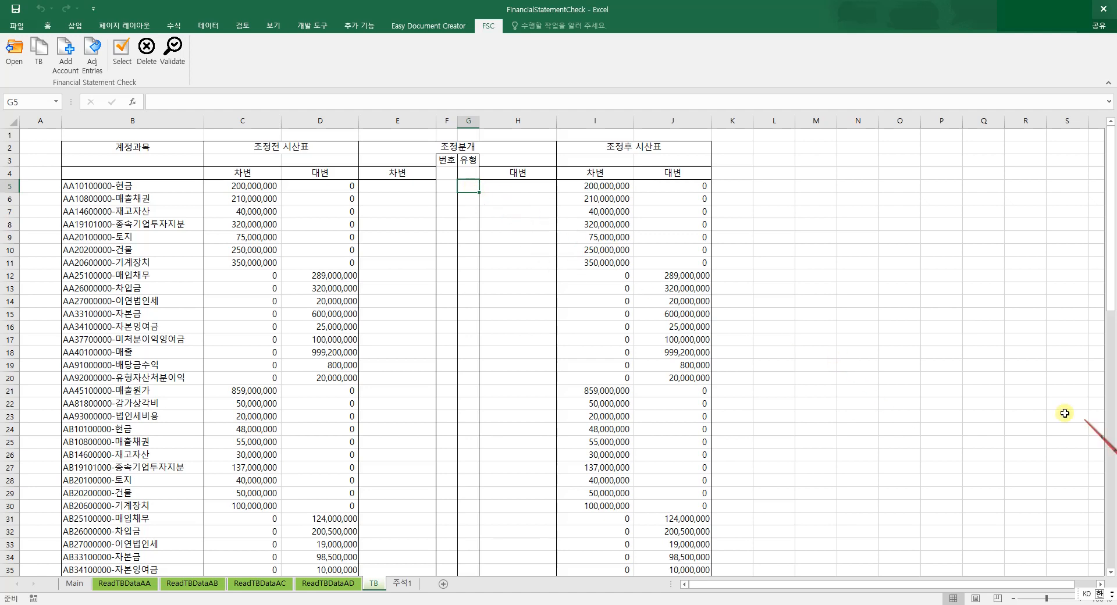
Restart the trial balance import, deleting the existing trial balance sheets, and check the available document types.
click(15, 55)
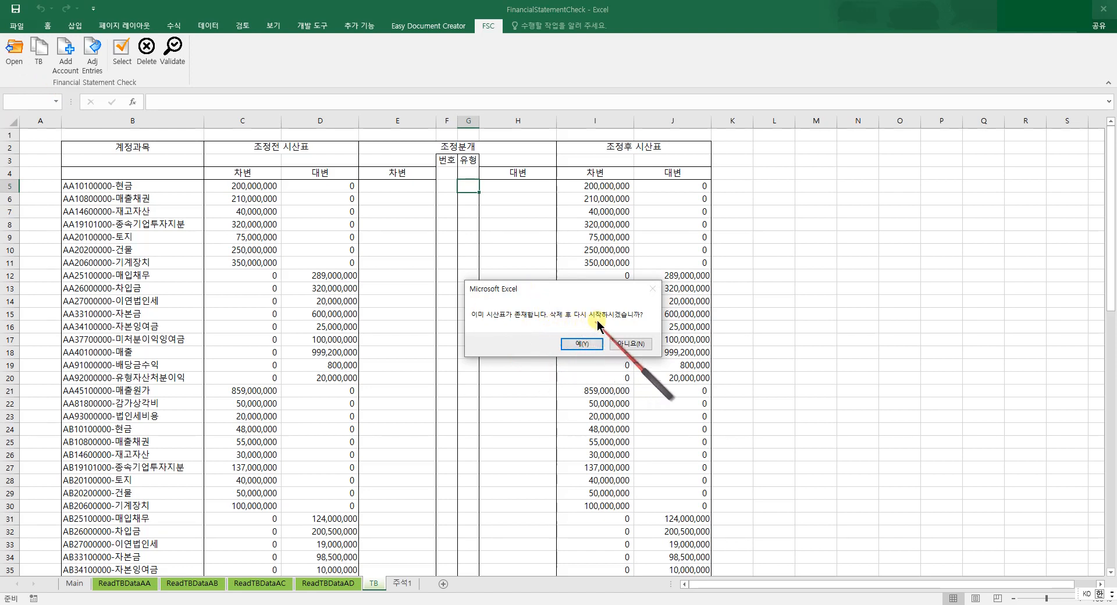
click(579, 343)
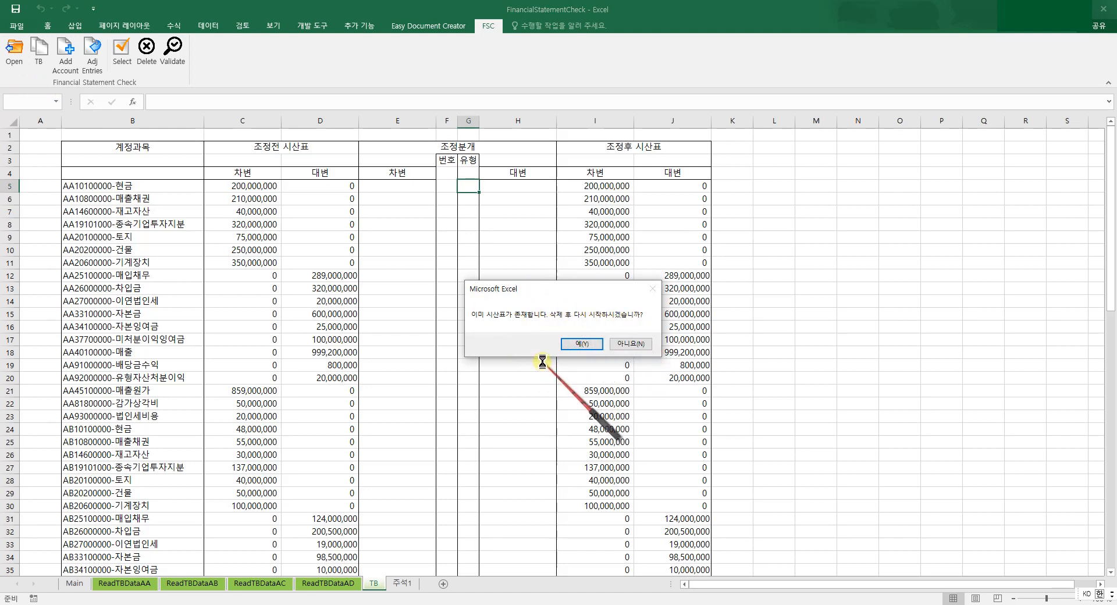
click(577, 344)
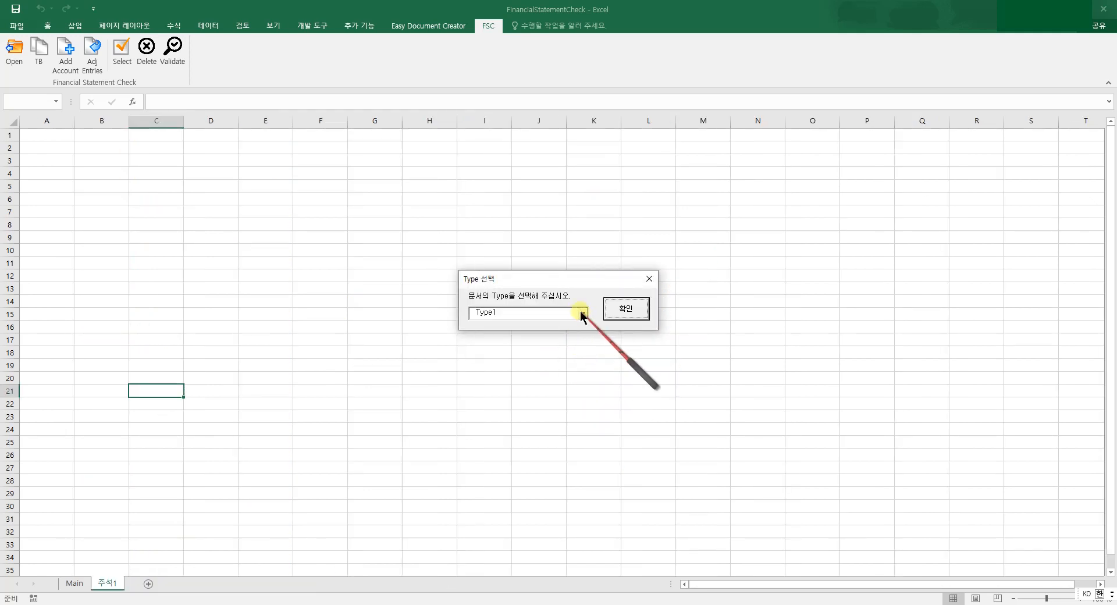
click(582, 315)
click(566, 327)
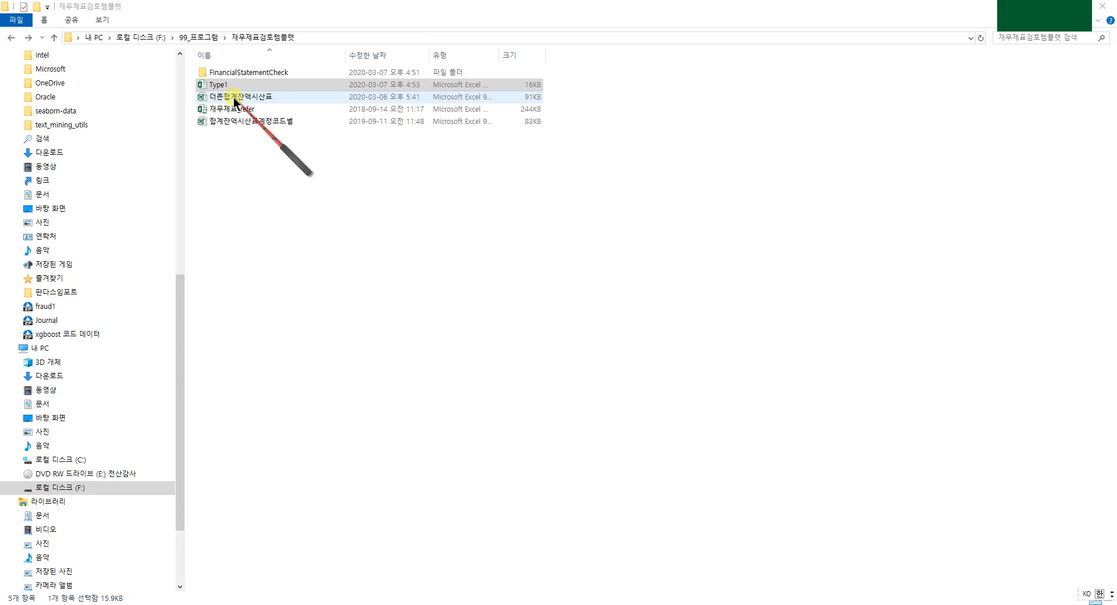
Open the 더존합계잔액시산표 workbook and examine the 지배기업 sheet's account layout, including the repeated page headings in rows 35 to 44.
double_click(235, 98)
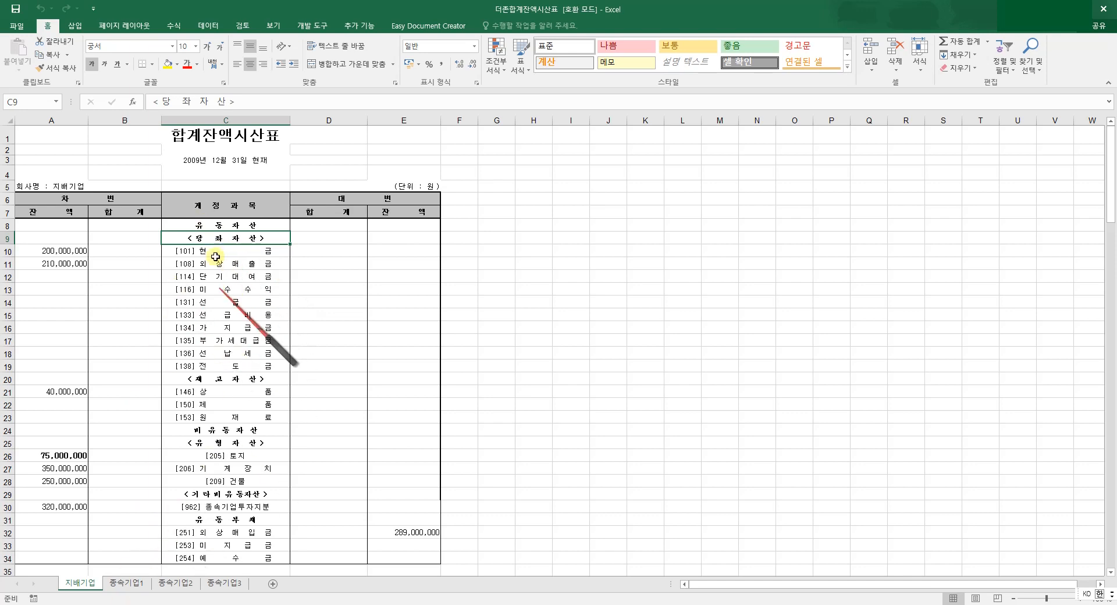
scroll(236, 299, down, 4)
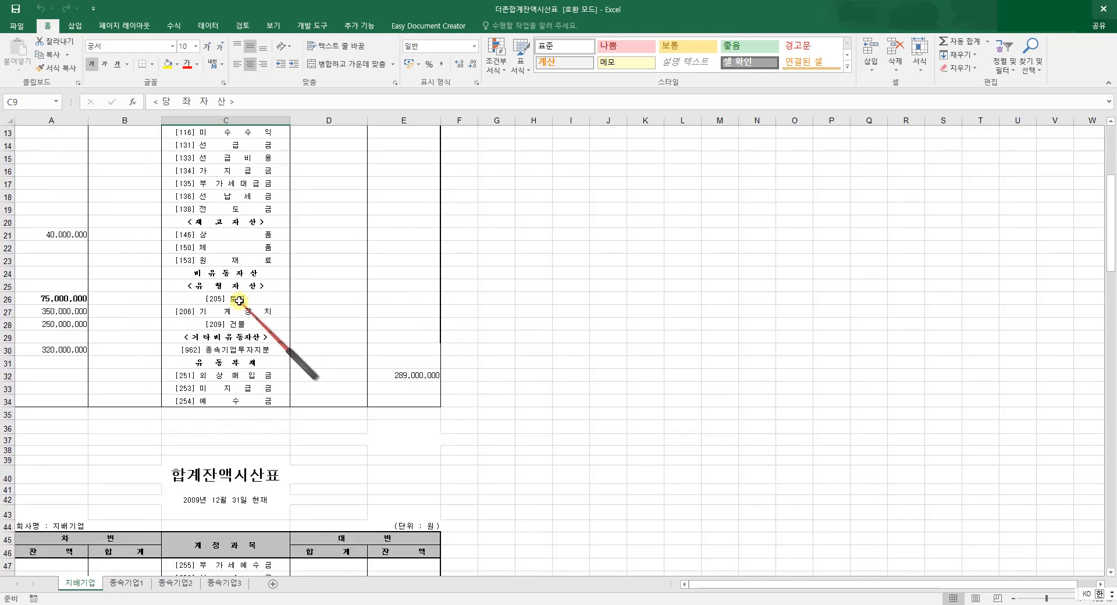
scroll(239, 302, down, 6)
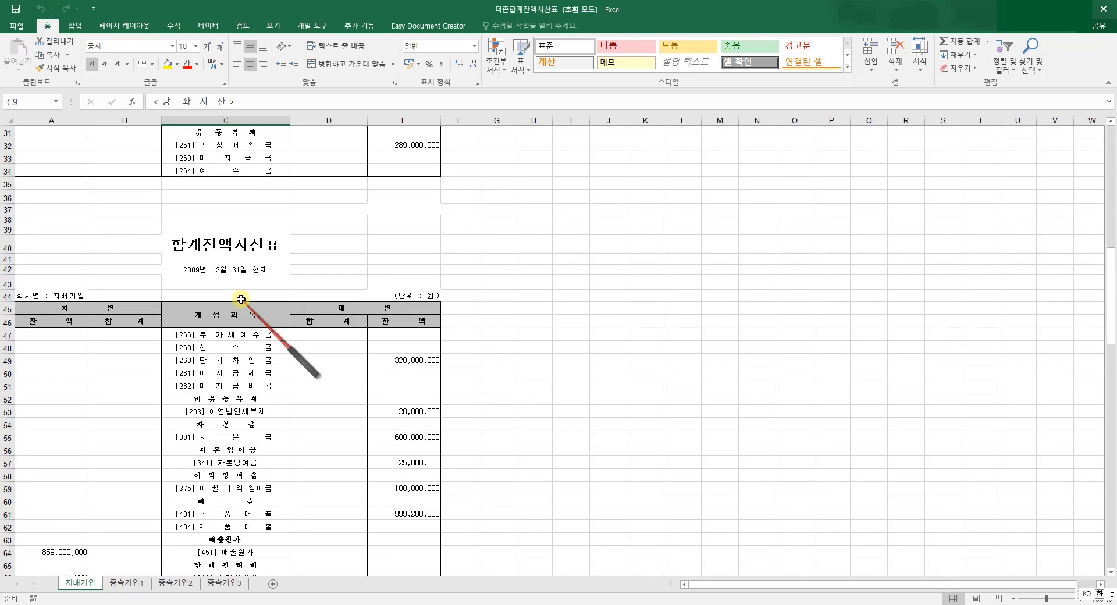
scroll(240, 299, up, 1)
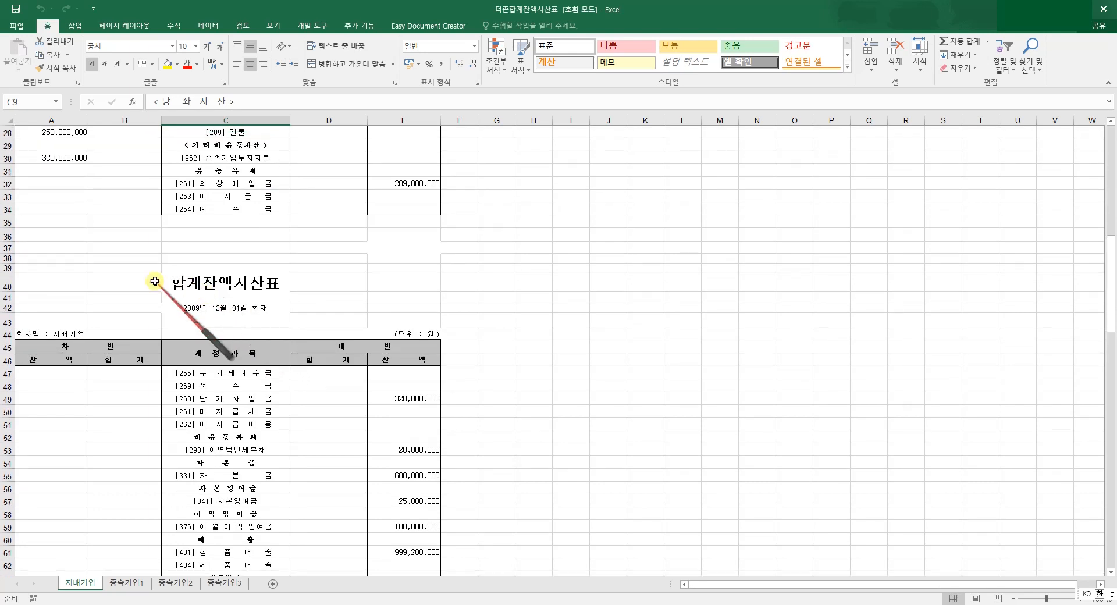
drag(9, 223, 11, 333)
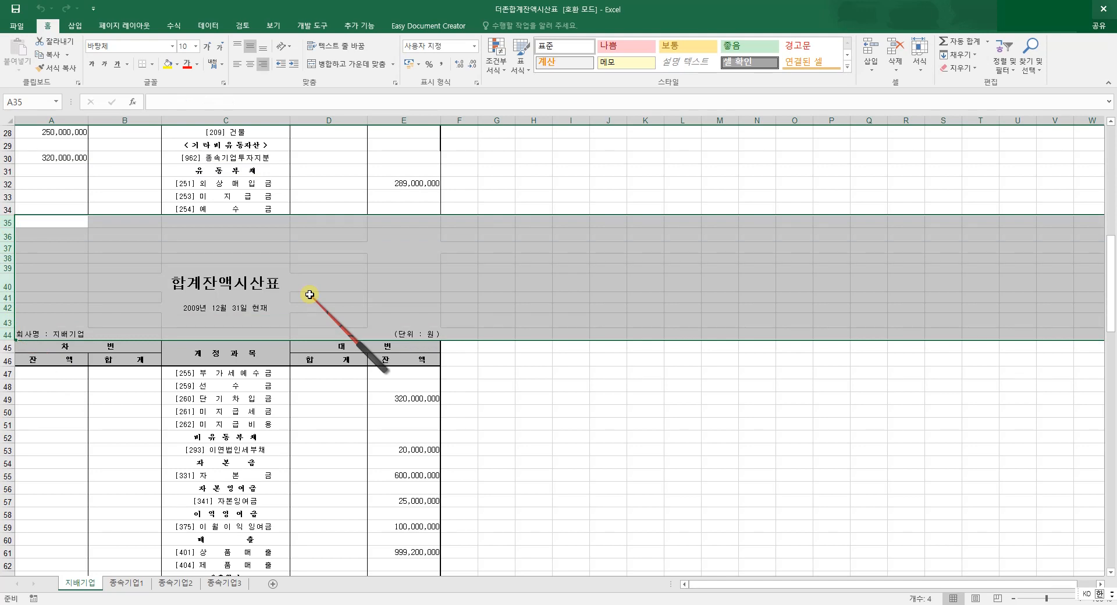
scroll(309, 294, down, 7)
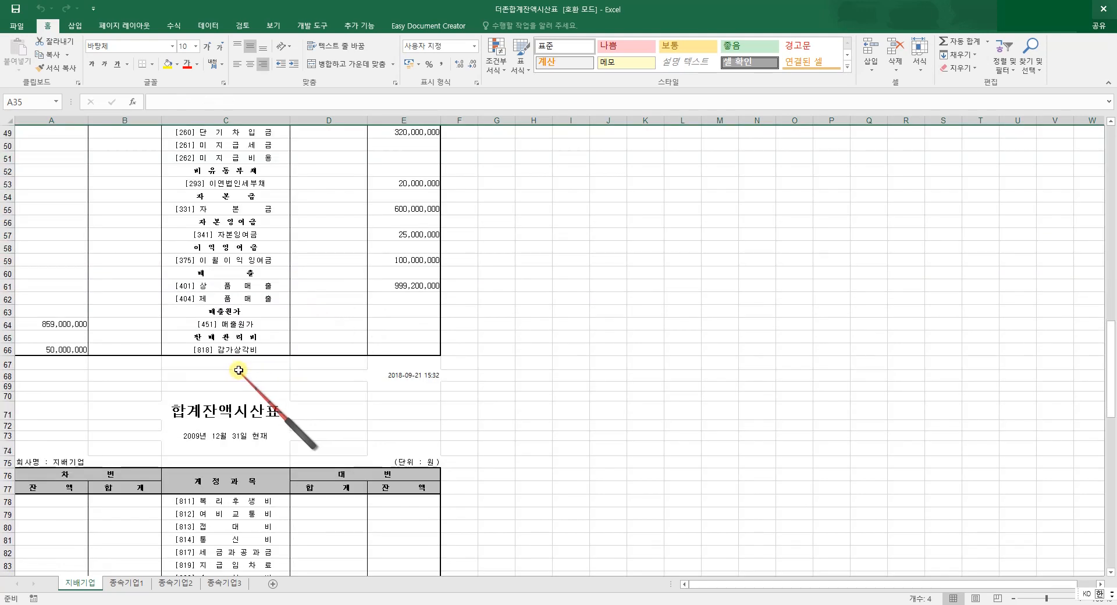
scroll(242, 369, down, 4)
scroll(242, 365, down, 3)
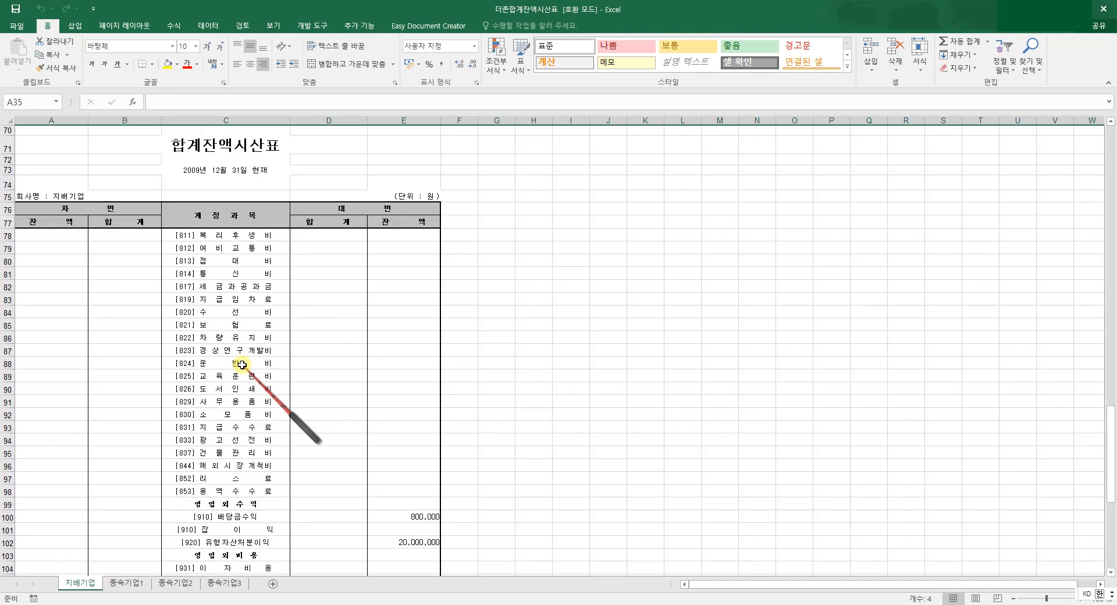
scroll(273, 360, down, 3)
Look over the 종속기업1 and 종속기업2 sheets, and close the 더존합계잔액시산표 workbook.
click(131, 584)
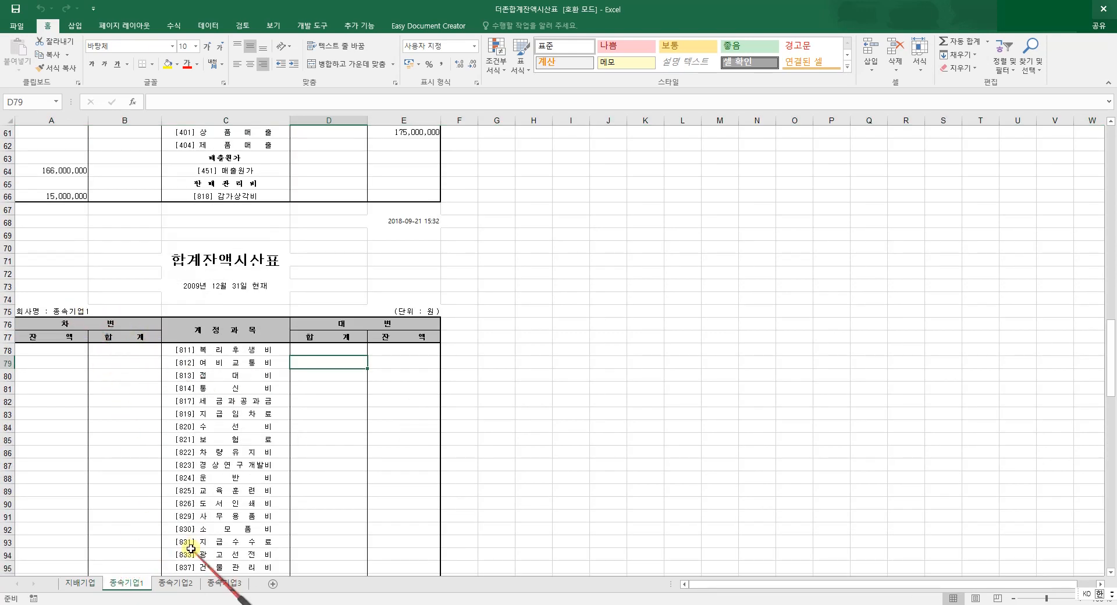
click(175, 583)
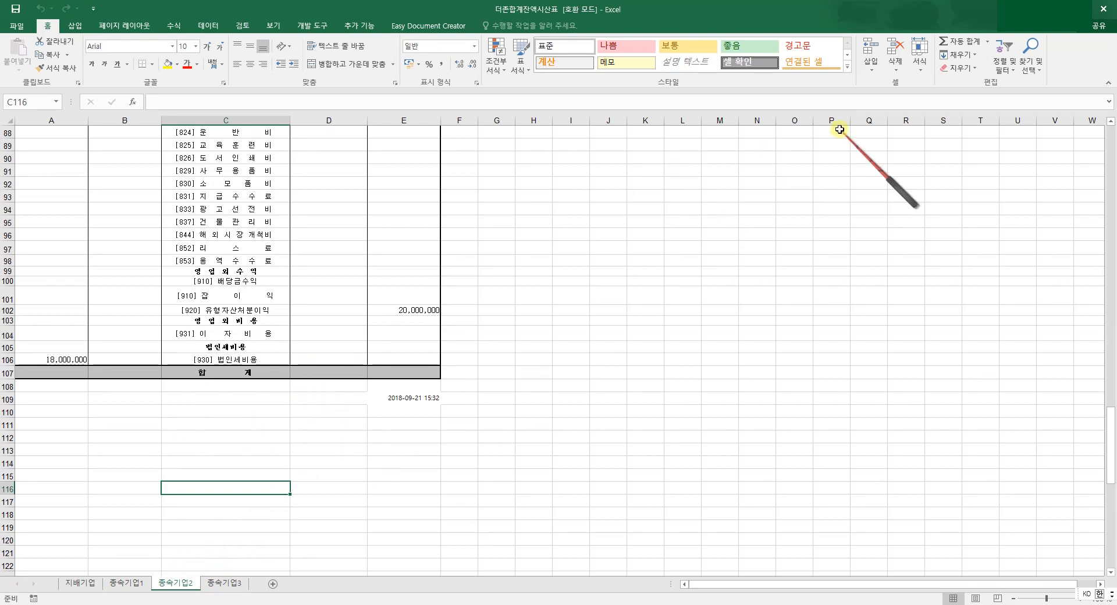
click(1104, 13)
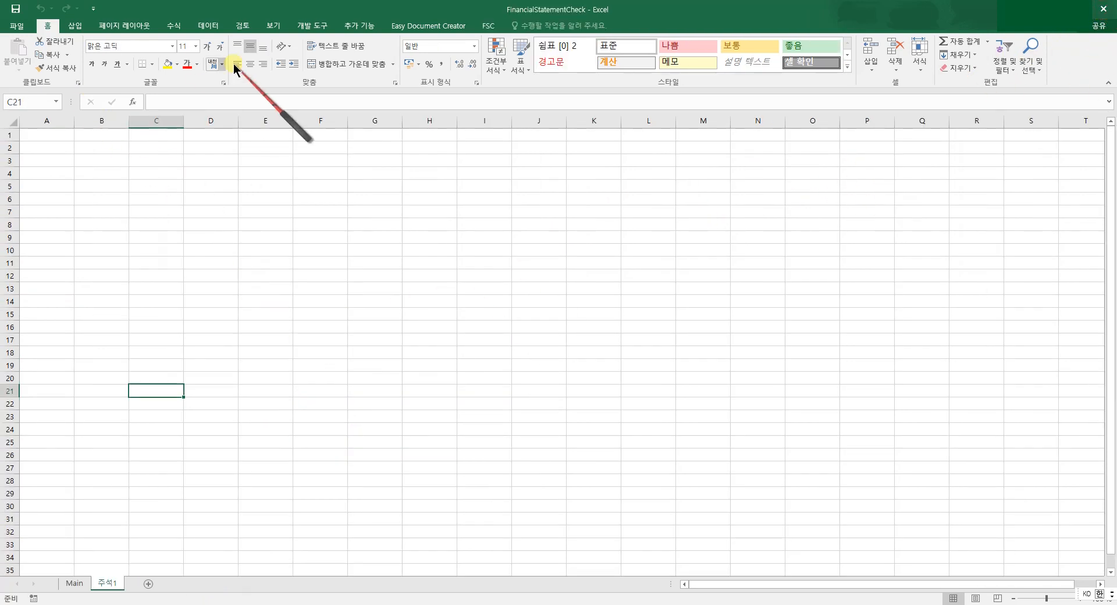
Import the 더존합계잔액시산표 file with the FSC add-in, using document type Type2(더존).
click(488, 26)
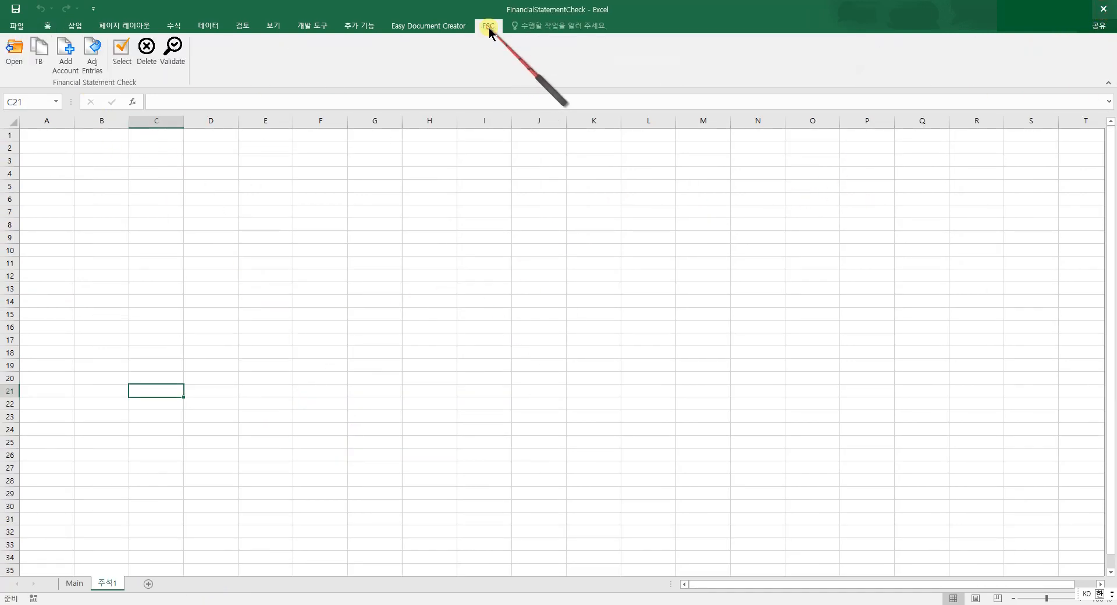
click(13, 43)
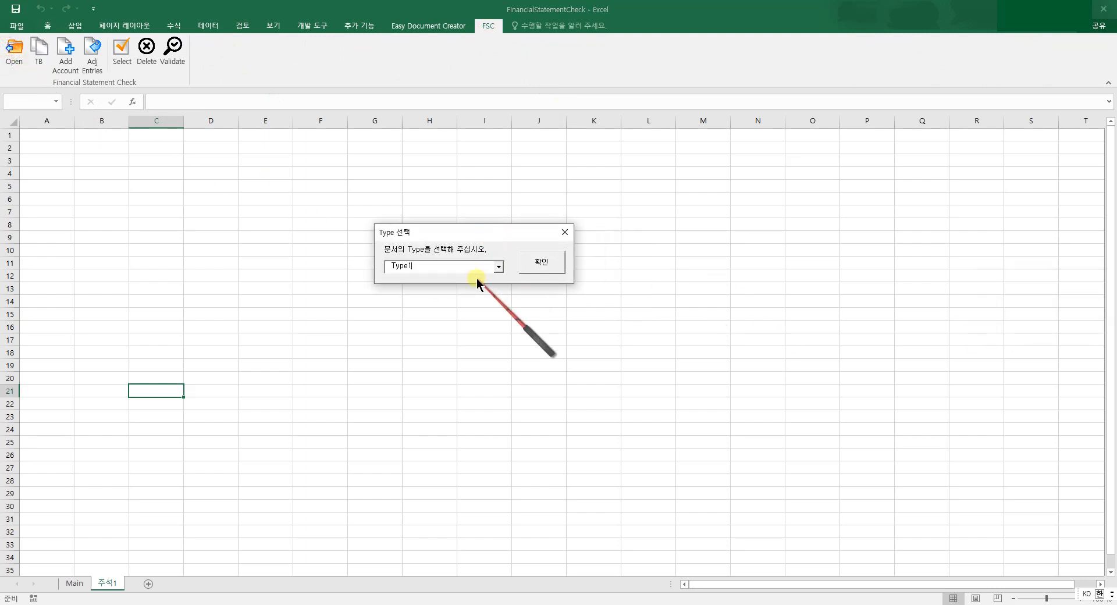
click(498, 266)
click(483, 284)
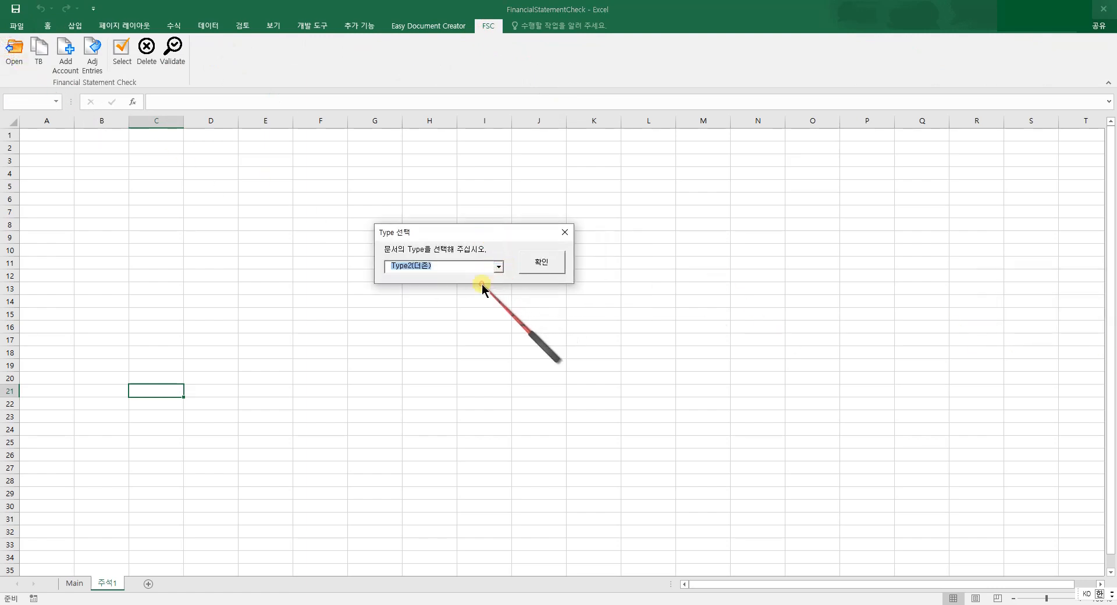
click(540, 264)
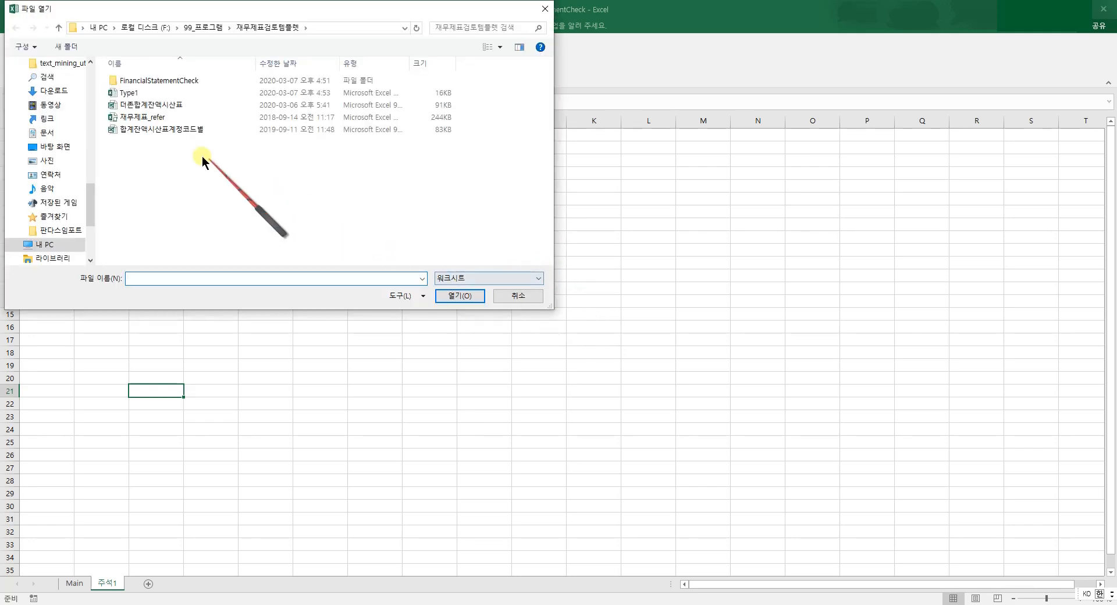
double_click(145, 103)
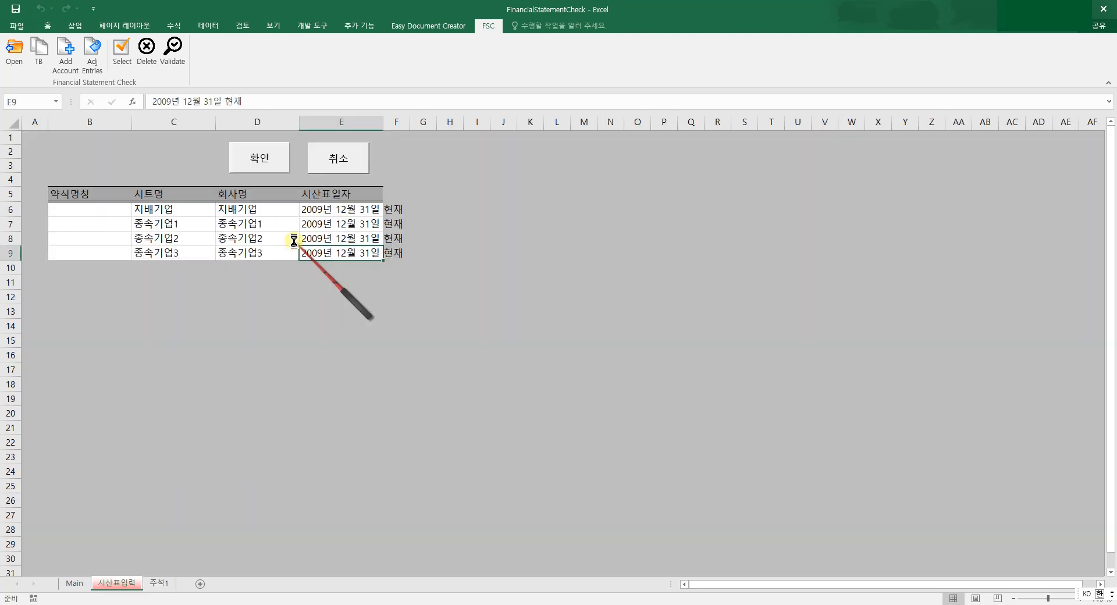
Check the prefilled 시트명, 회사명 and 시산표일자 entries in C6 to E9 of the 시산표입력 sheet.
drag(169, 211, 169, 257)
key(ctrl+c)
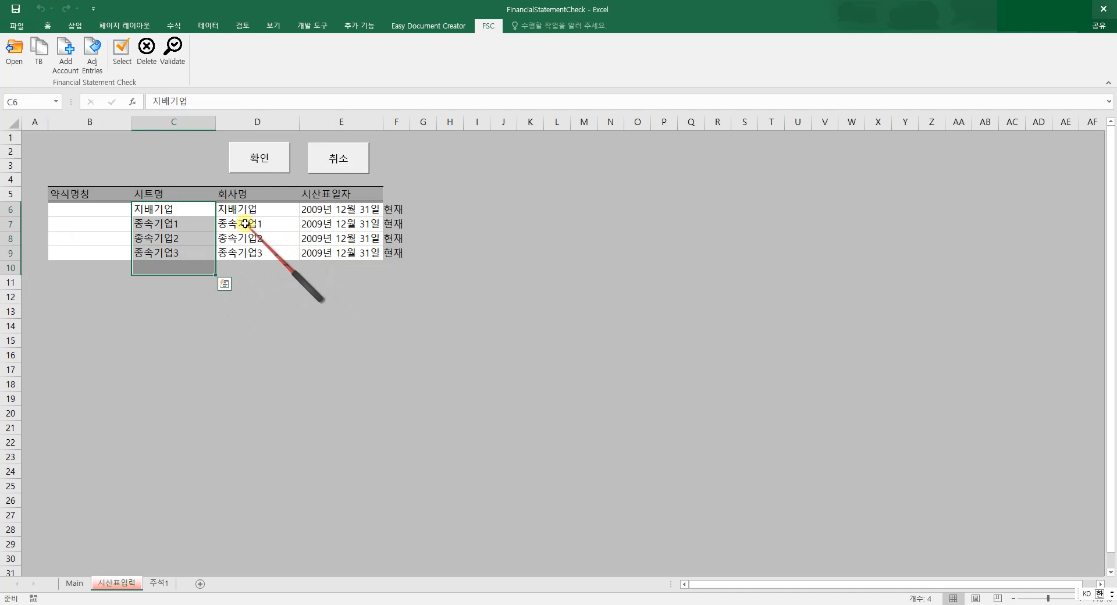
click(284, 208)
key(ctrl+v)
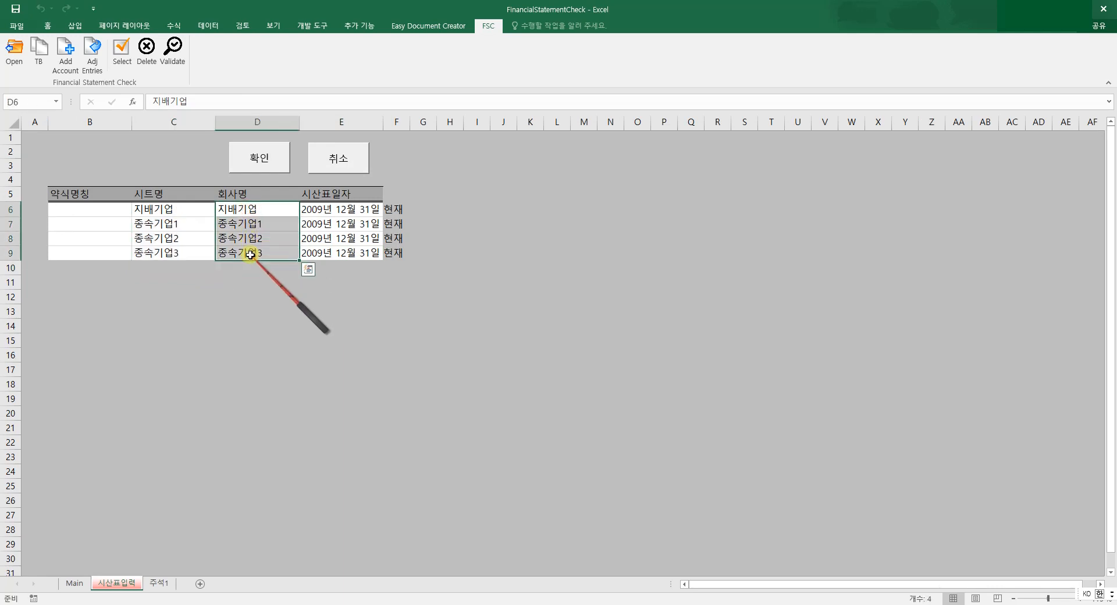
drag(323, 211, 333, 254)
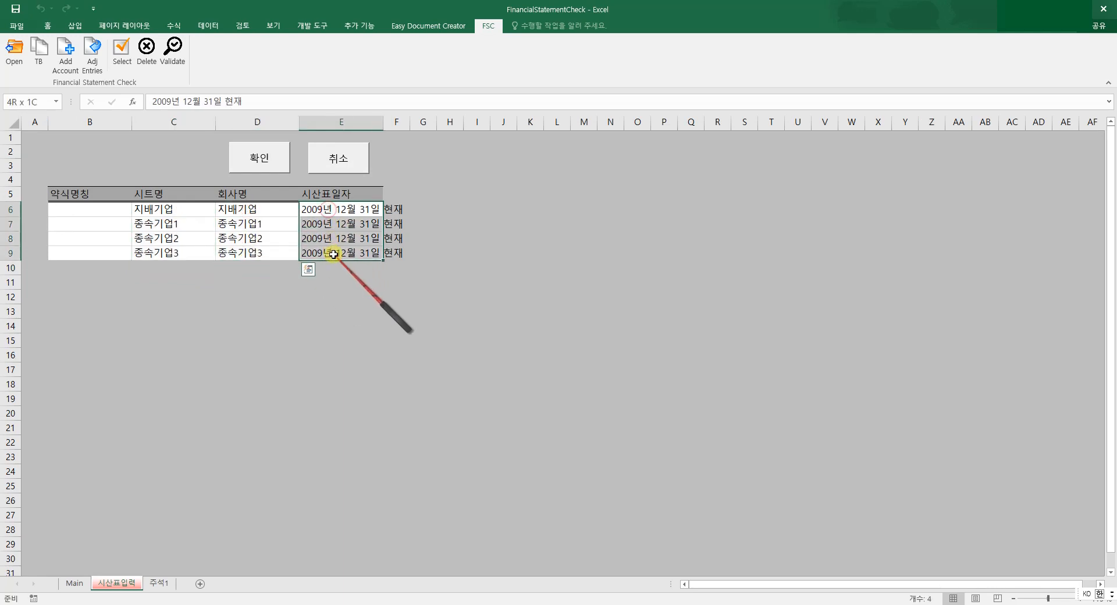
Set the 시산표일자 to 2009-12-31 in E6 and copy it to E7, E8 and E9.
click(323, 211)
text(20)
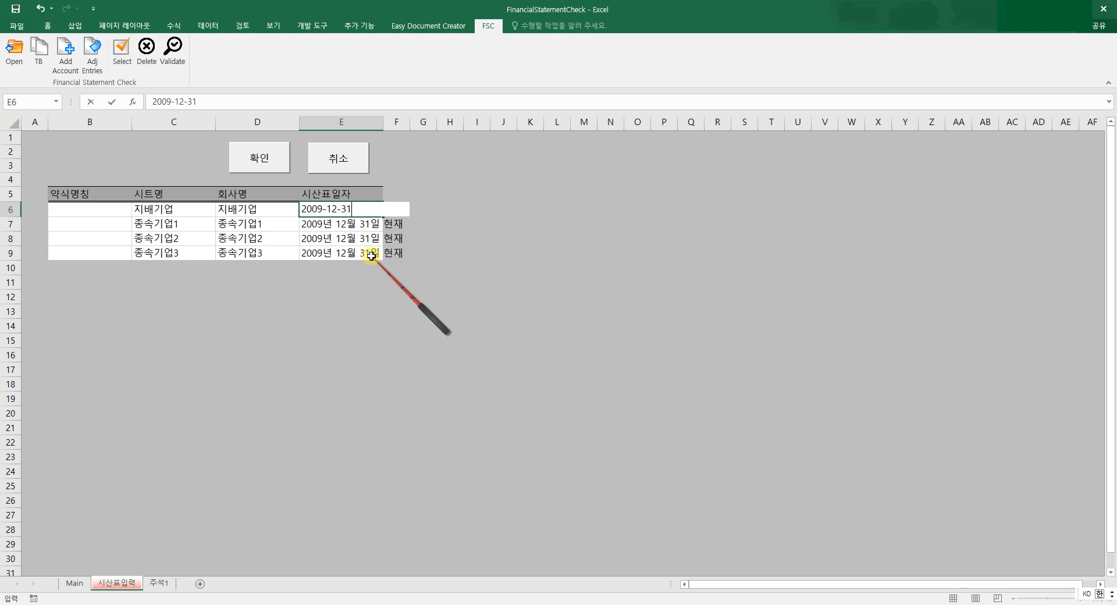
key(Return)
click(361, 211)
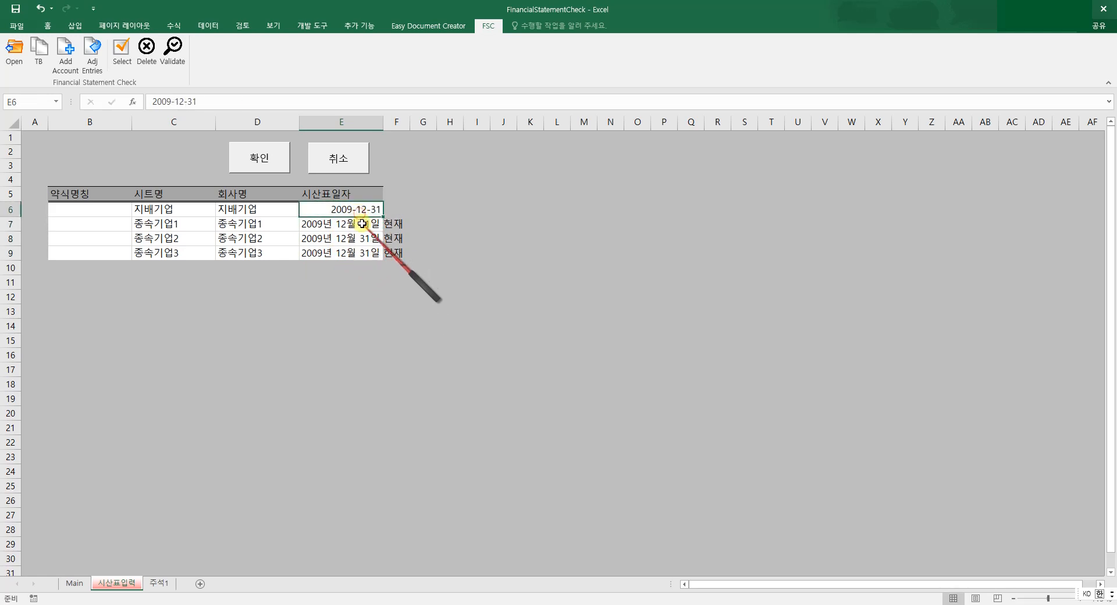
key(ctrl+c)
click(362, 224)
key(ctrl+v)
click(372, 239)
key(ctrl+v)
click(370, 253)
key(ctrl+v)
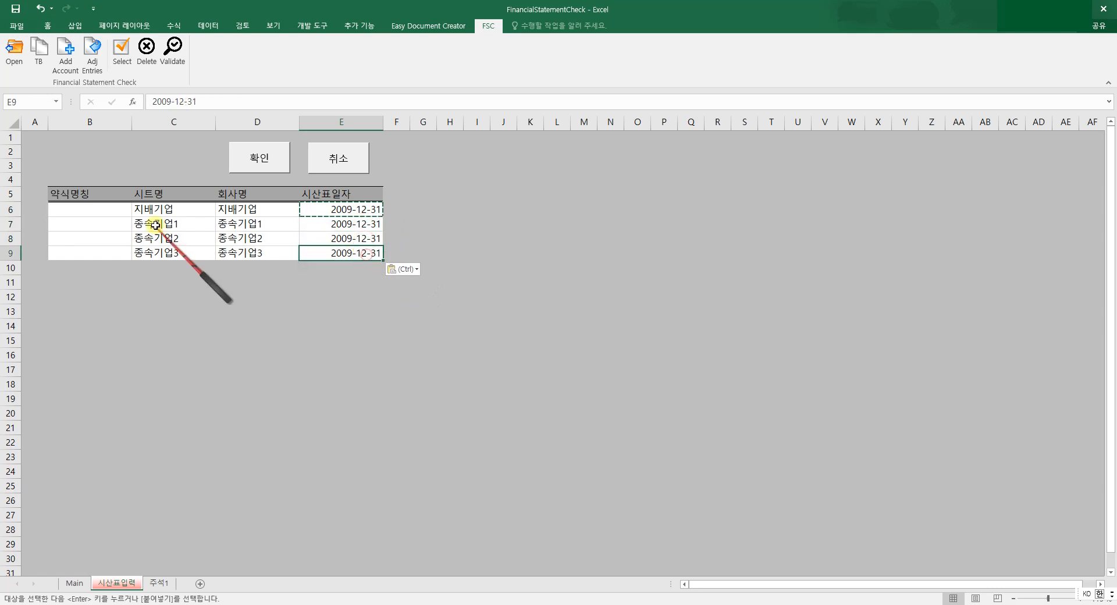
Fill in the 약식명칭 column with AA, AB, AC and AD in B6 to B9 and confirm the trial balance input.
click(110, 215)
text(AA)
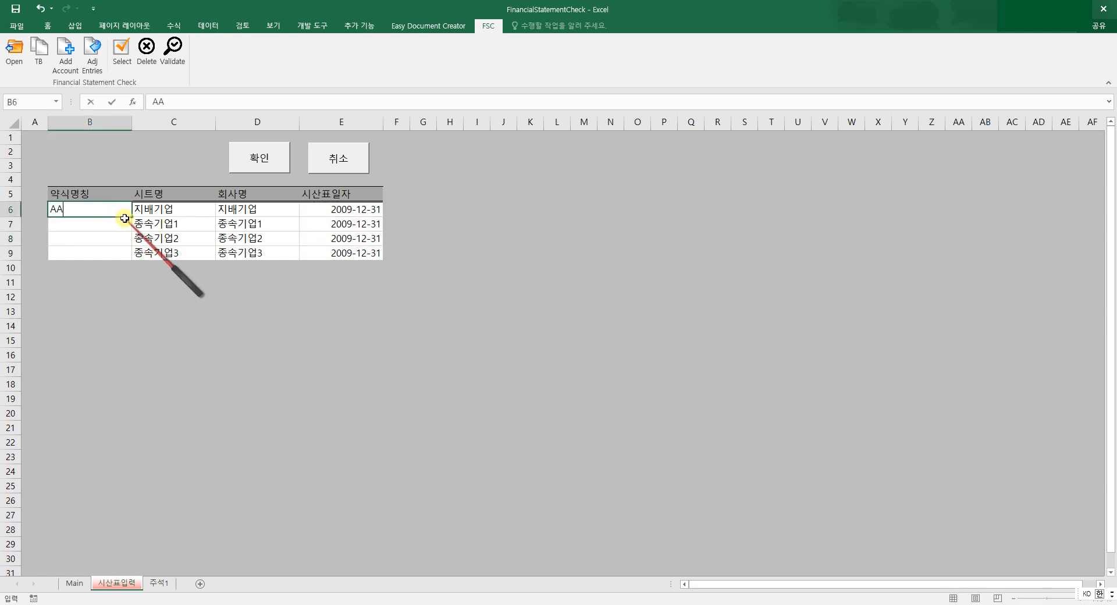
key(Return)
key(Return)
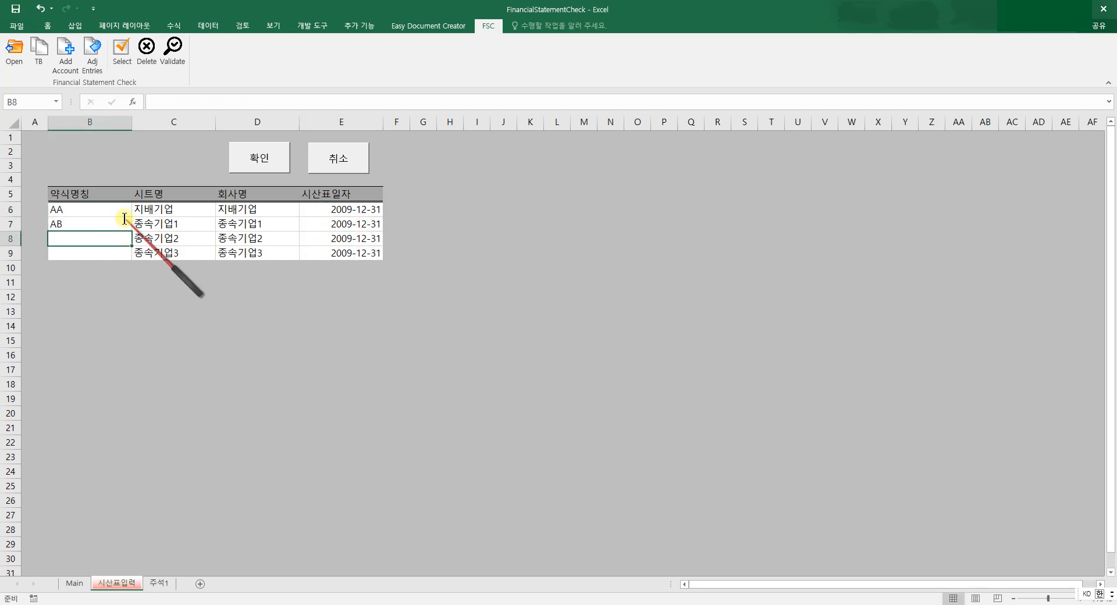
key(Return)
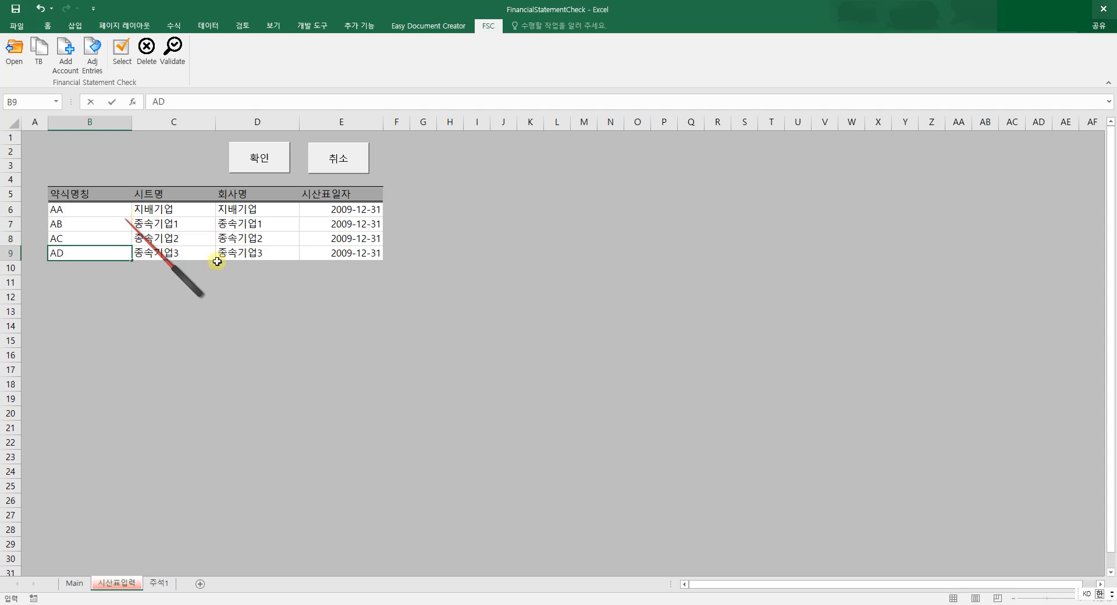
click(476, 325)
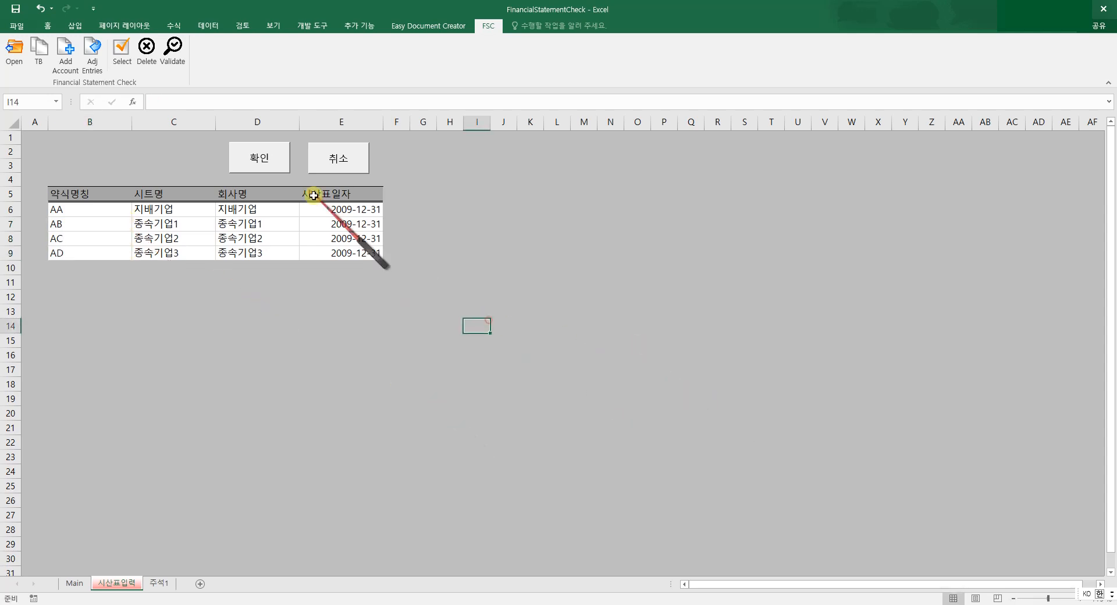
click(270, 166)
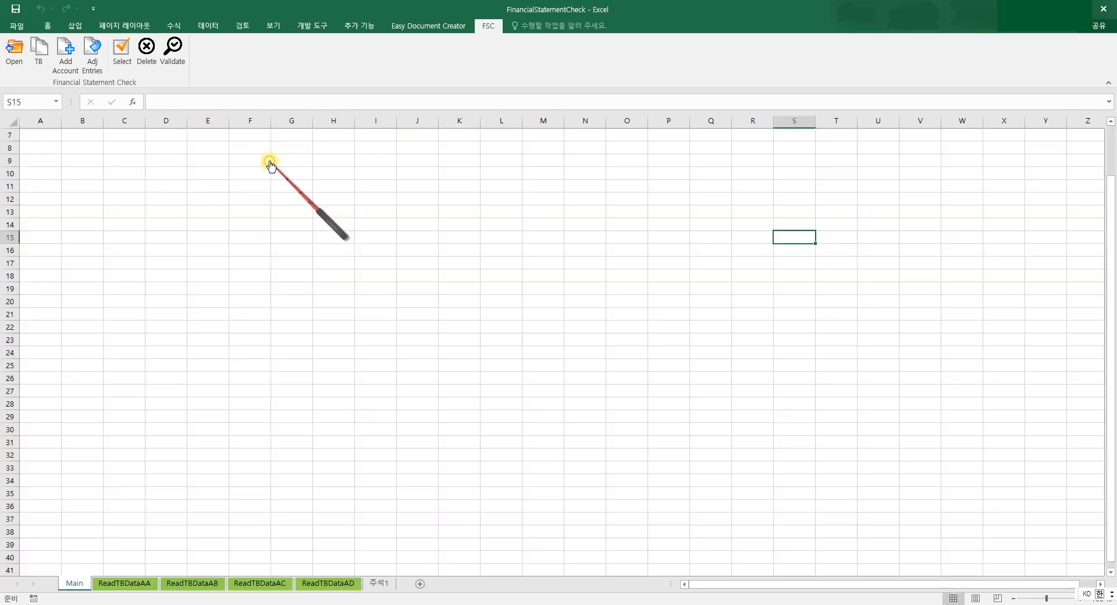
Review the imported ReadTBData sheets AA to AD, examining the account codes and the 차변 and 대변 amounts in detail on ReadTBDataAA.
click(142, 585)
drag(30, 185, 208, 431)
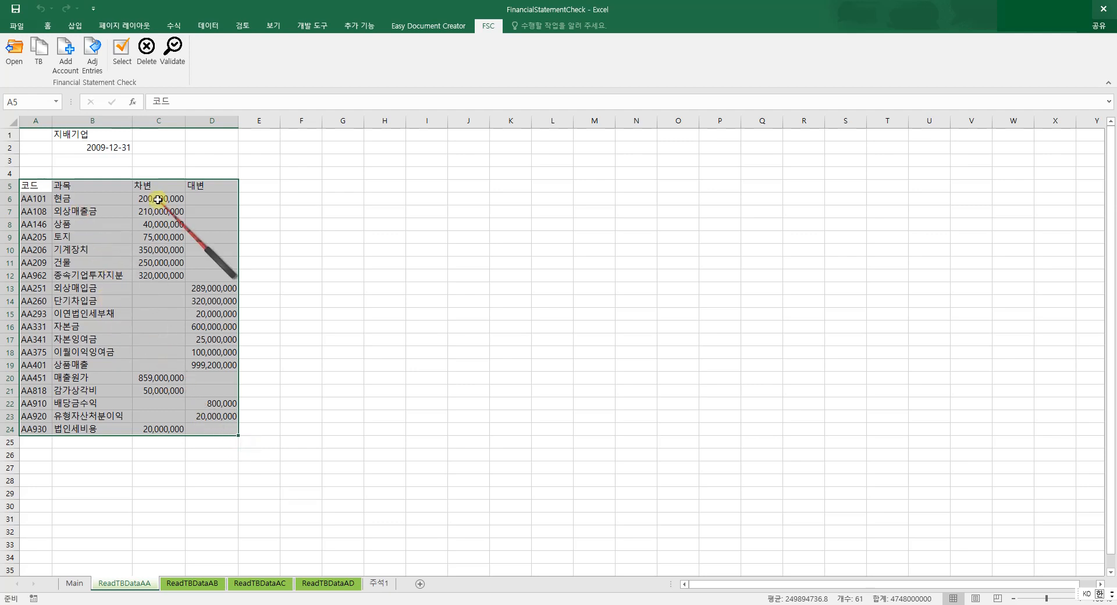
drag(158, 199, 166, 416)
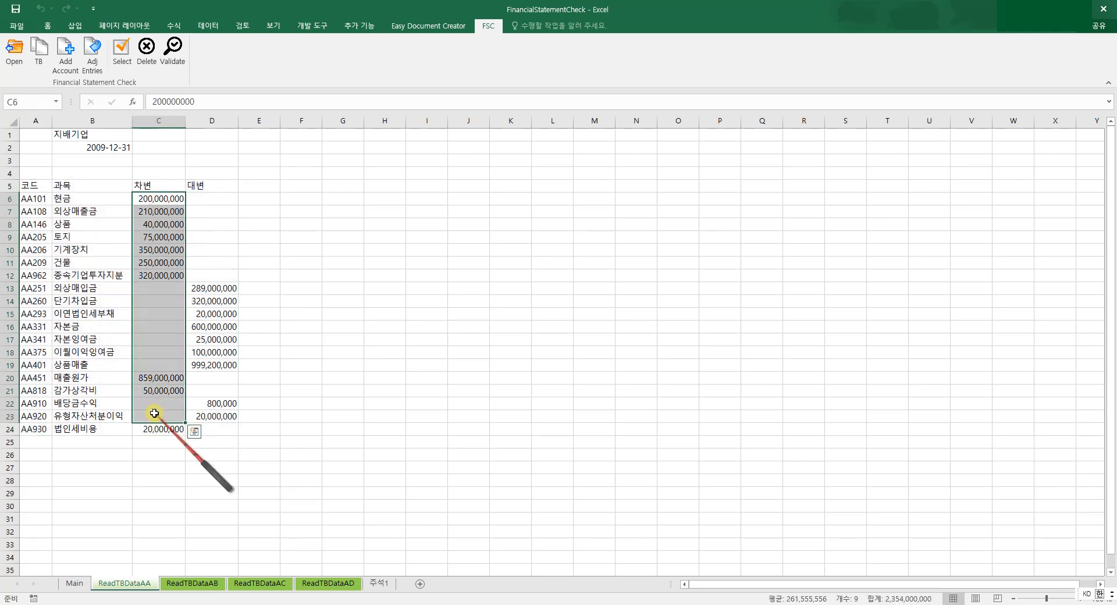
drag(213, 200, 215, 429)
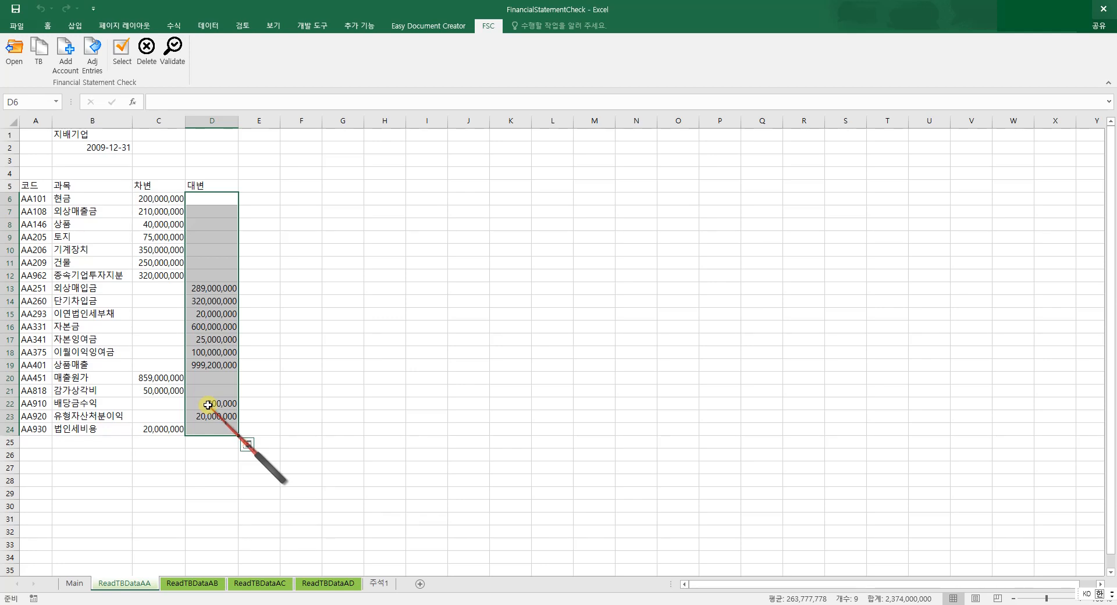
click(204, 584)
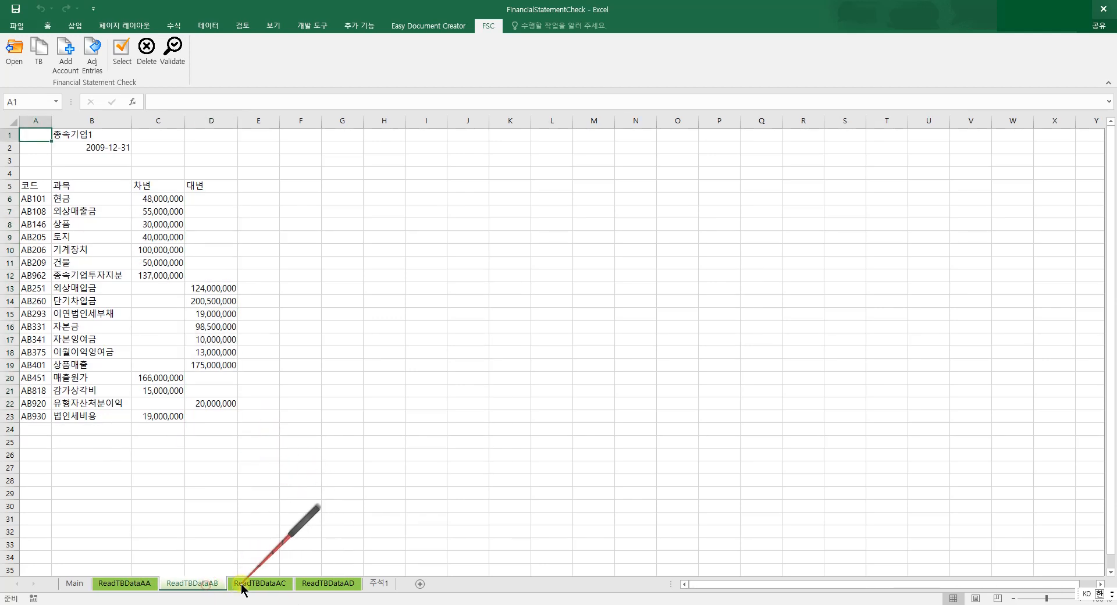
click(242, 585)
click(309, 585)
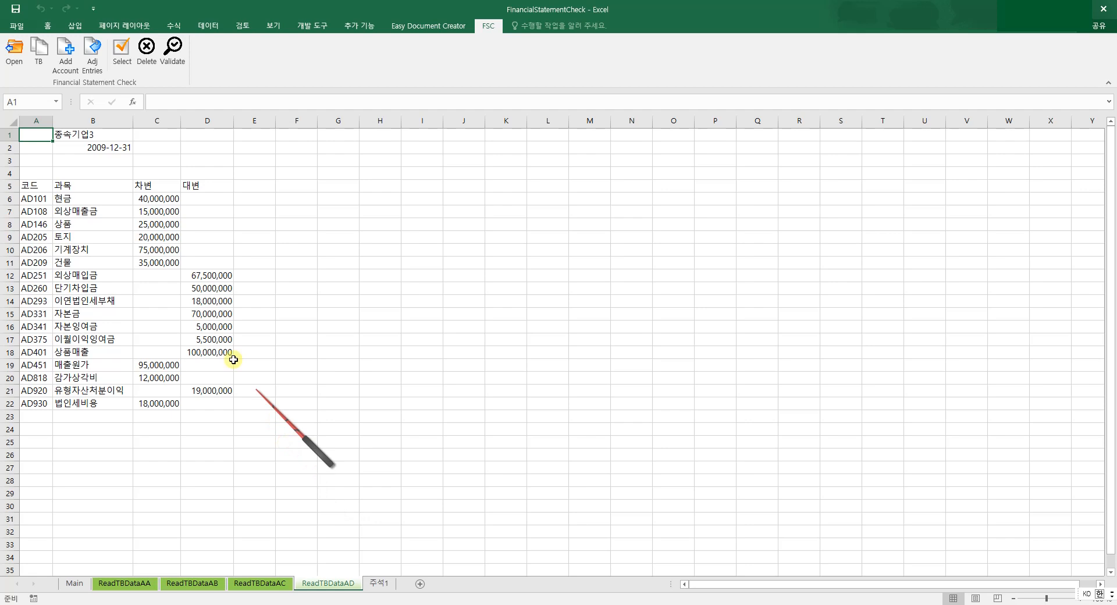
Build the combined TB sheet from the imported AA to AD trial balances and examine its prefixed account codes.
click(36, 51)
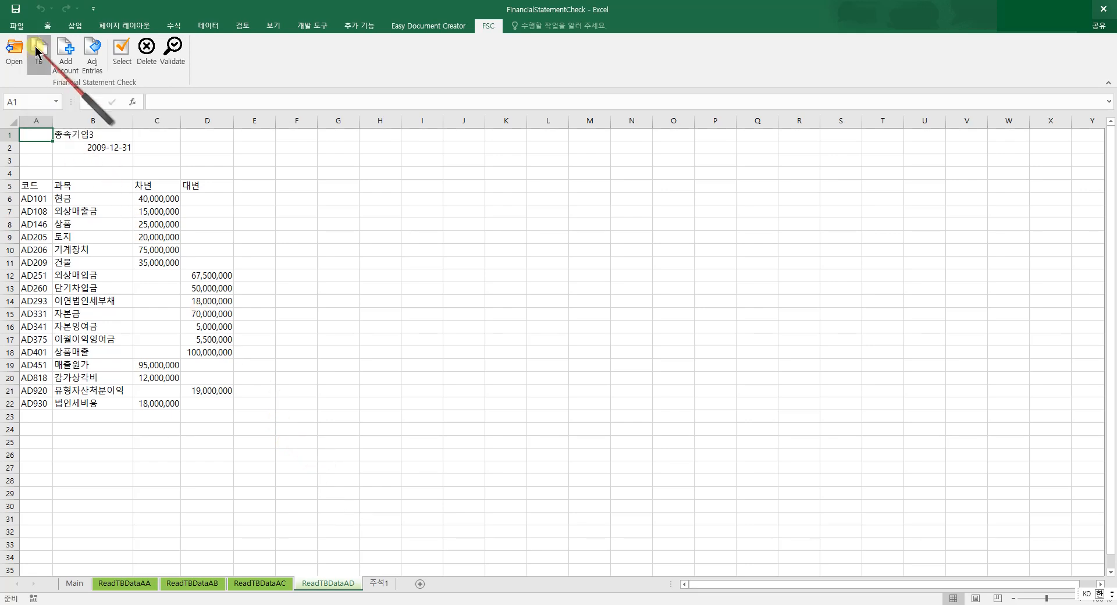
scroll(271, 381, down, 11)
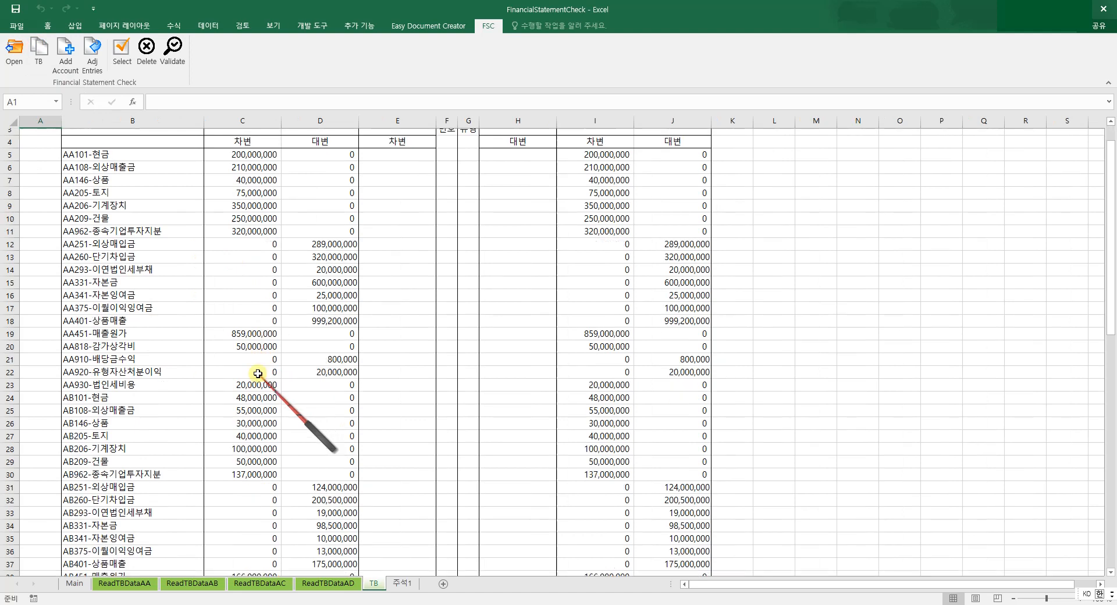
scroll(272, 381, down, 7)
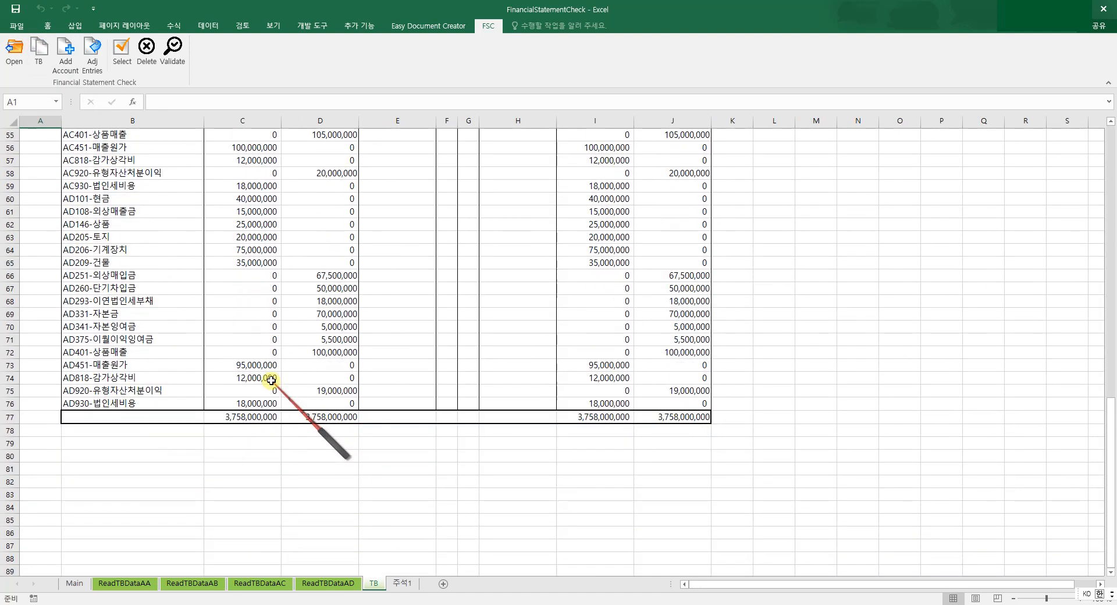
scroll(272, 381, up, 17)
scroll(271, 381, up, 1)
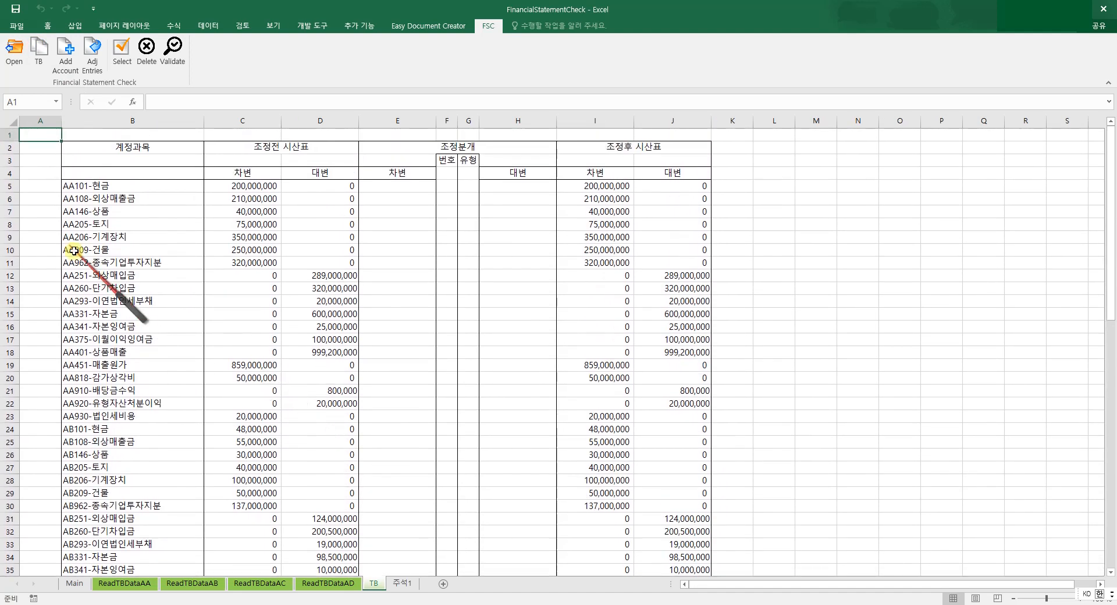
click(82, 185)
click(85, 202)
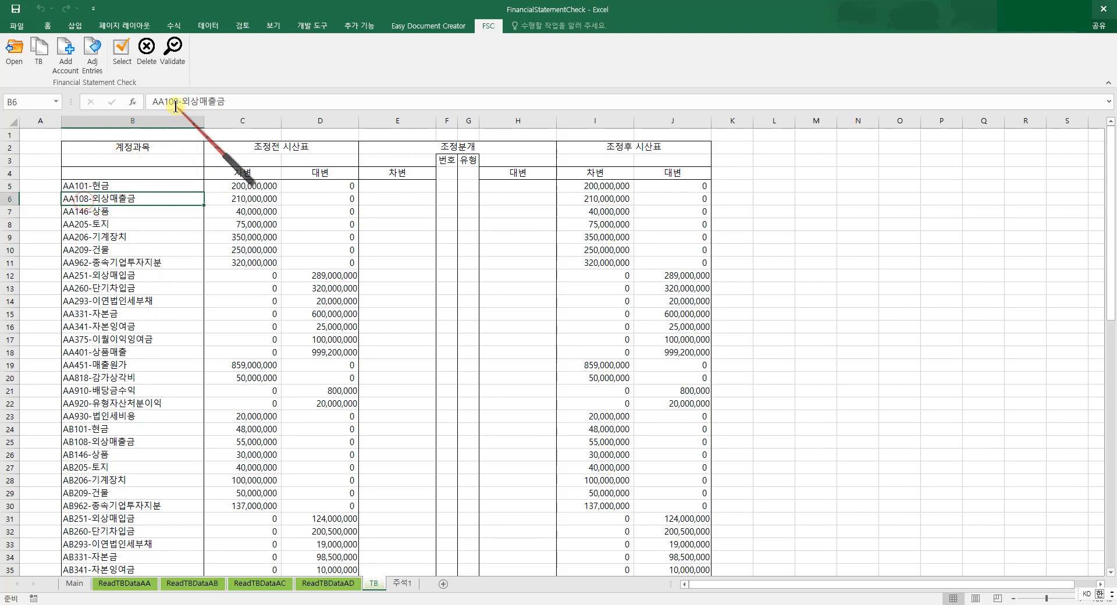
drag(153, 101, 173, 104)
click(152, 261)
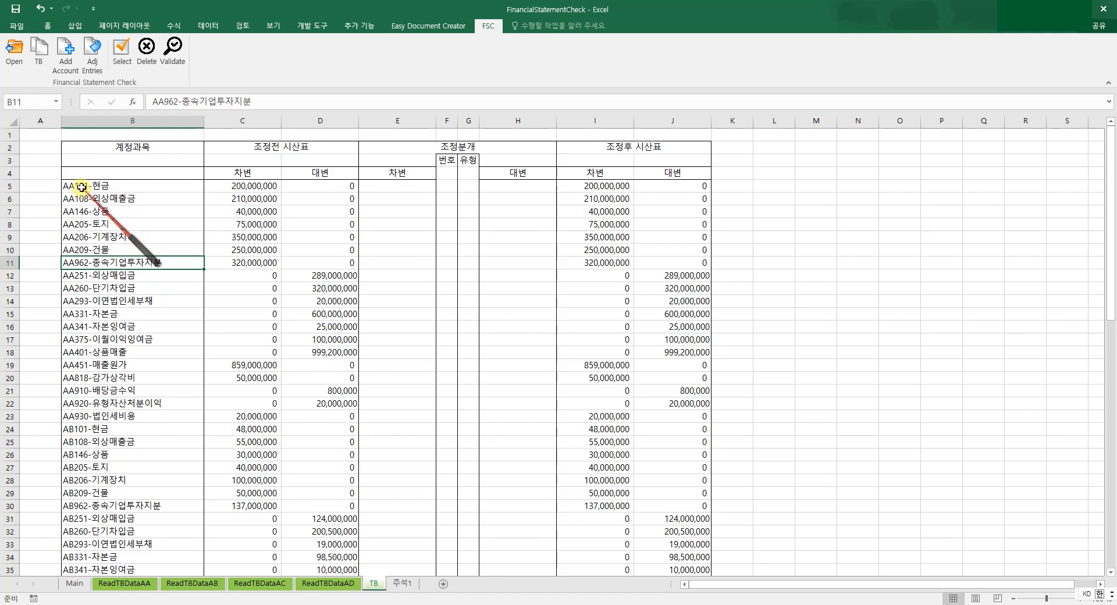
Add the default accounts AA00001 to AA00006 to the 계정과목 list and apply them to the TB sheet.
click(68, 54)
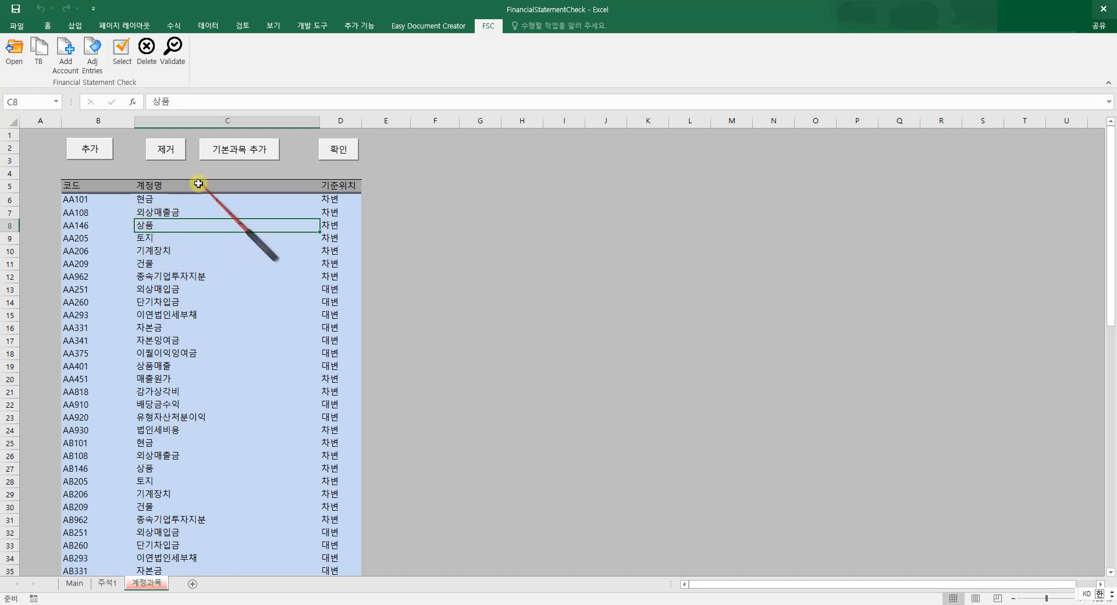
click(244, 156)
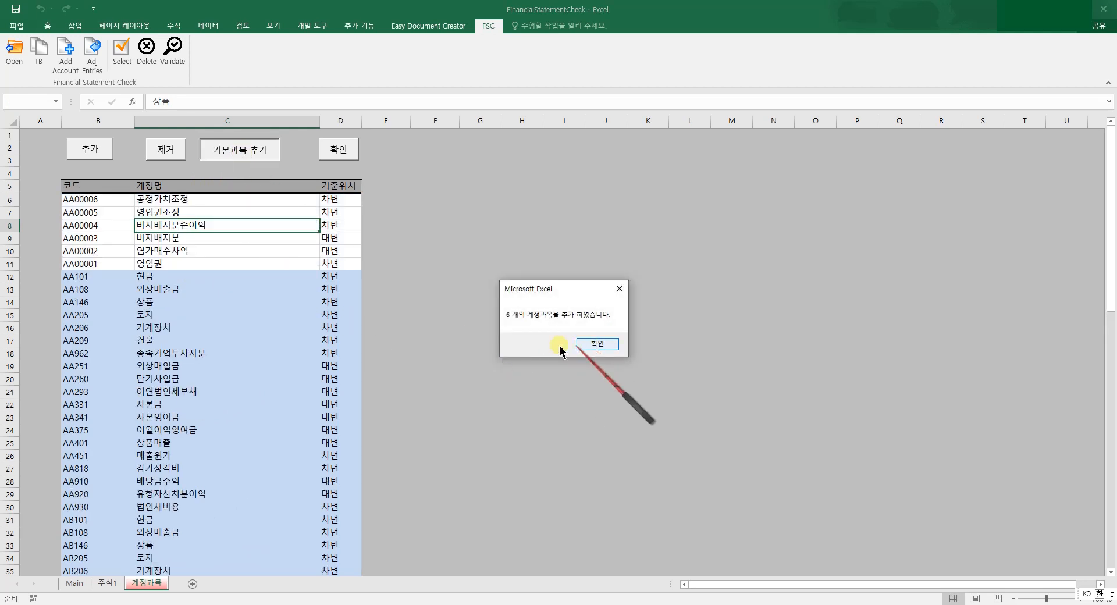
click(597, 344)
click(211, 265)
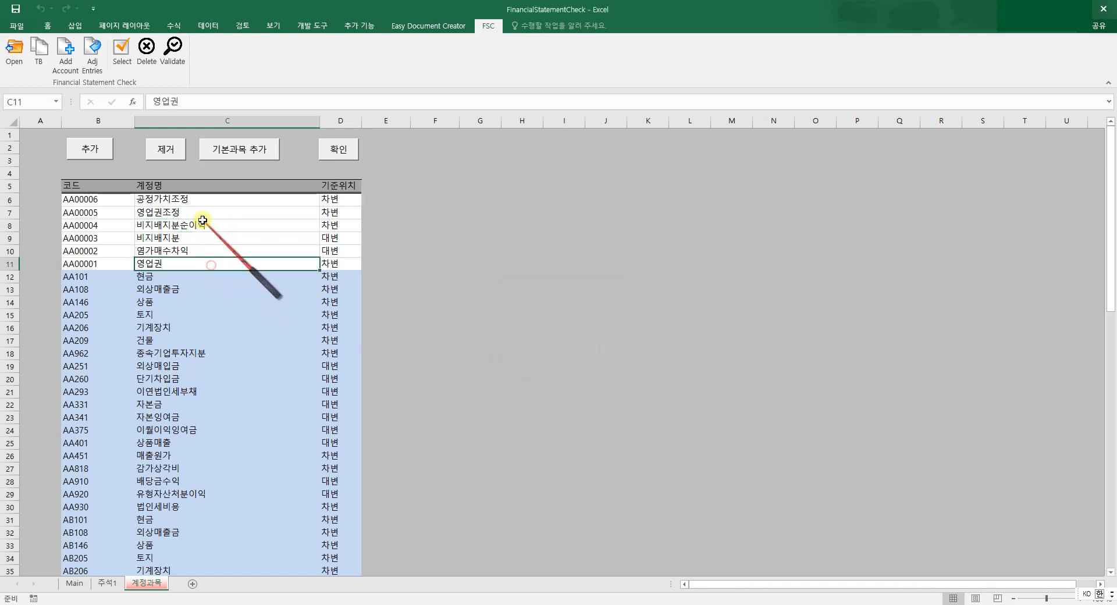
click(173, 199)
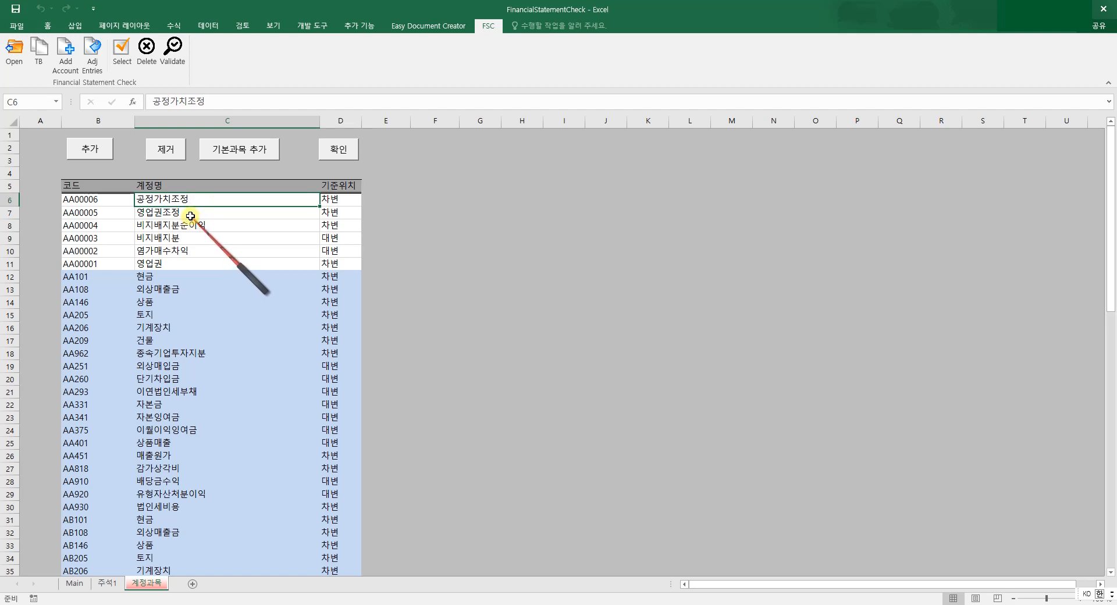
click(200, 267)
drag(200, 267, 175, 201)
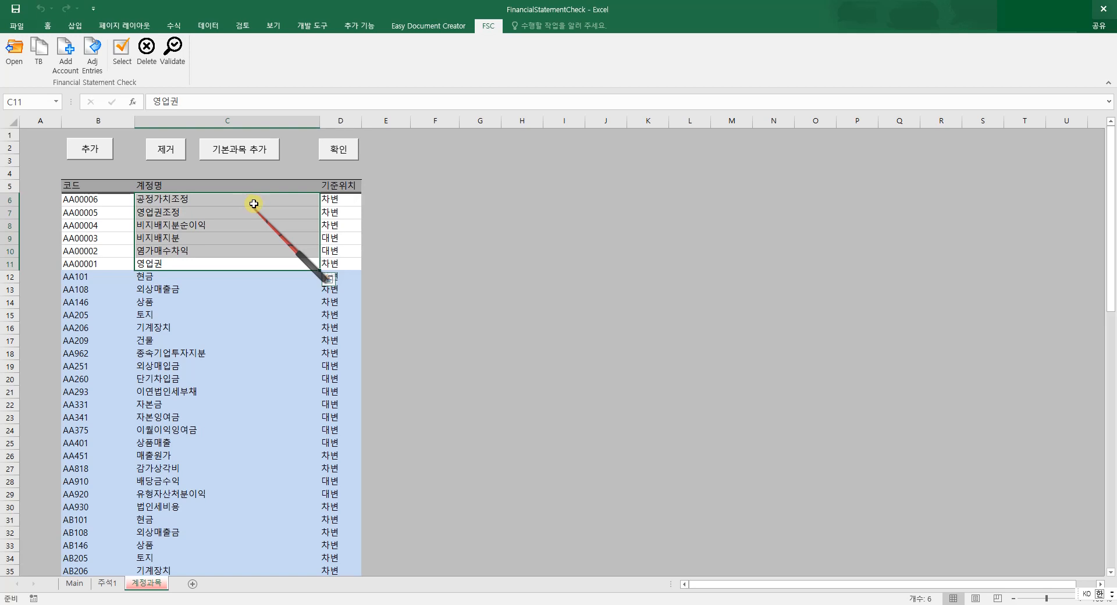
click(343, 152)
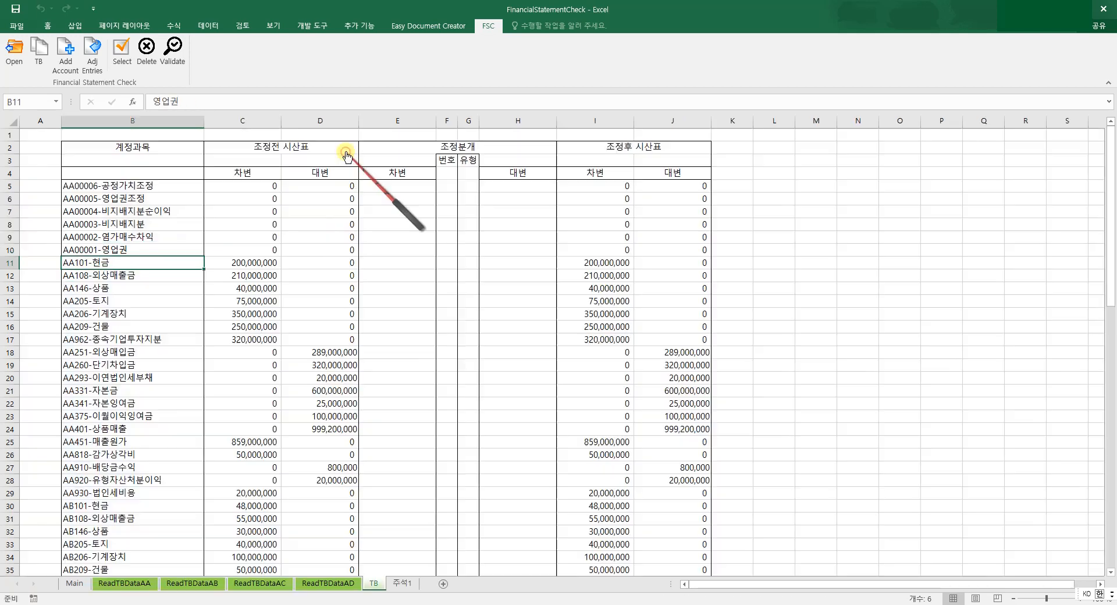
click(131, 190)
drag(131, 199, 139, 249)
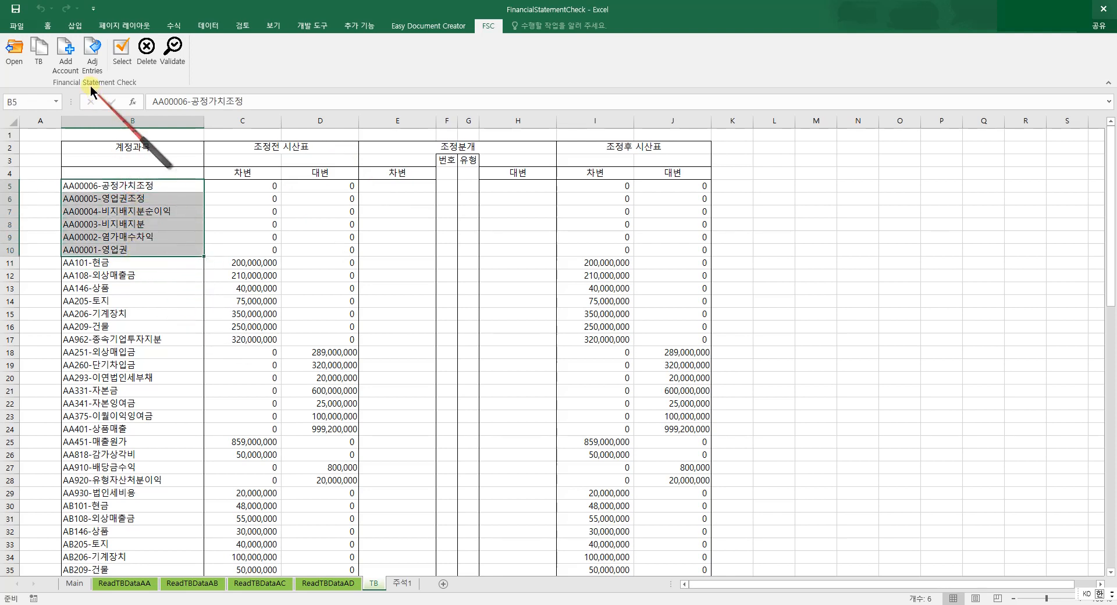
Reopen the 계정과목 list and examine the added accounts AA00001 to AA00006 with their 기준위치 settings.
click(66, 57)
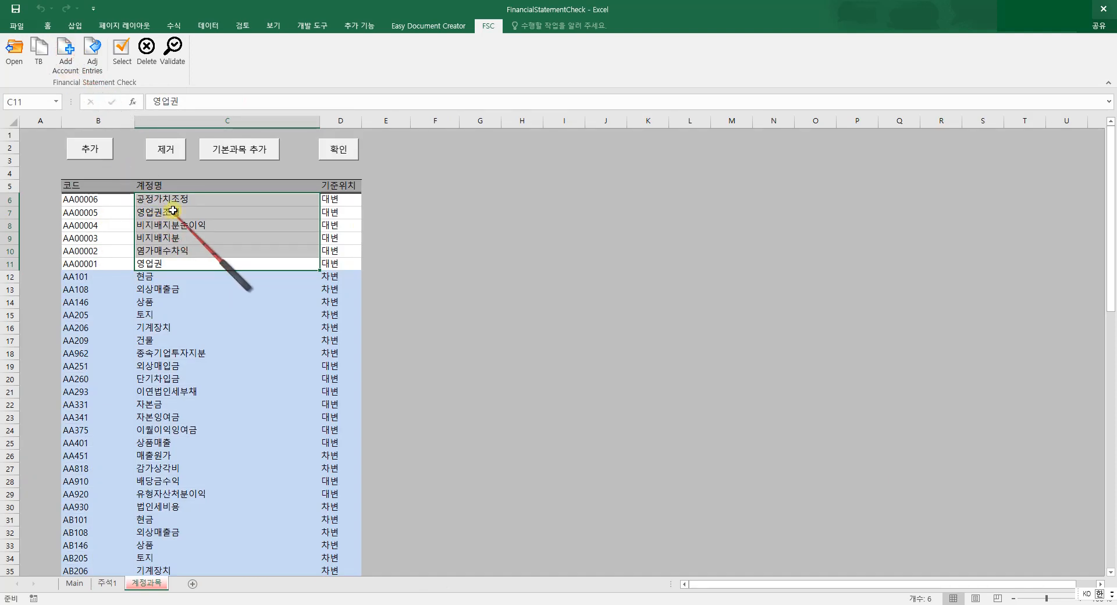
drag(142, 199, 179, 265)
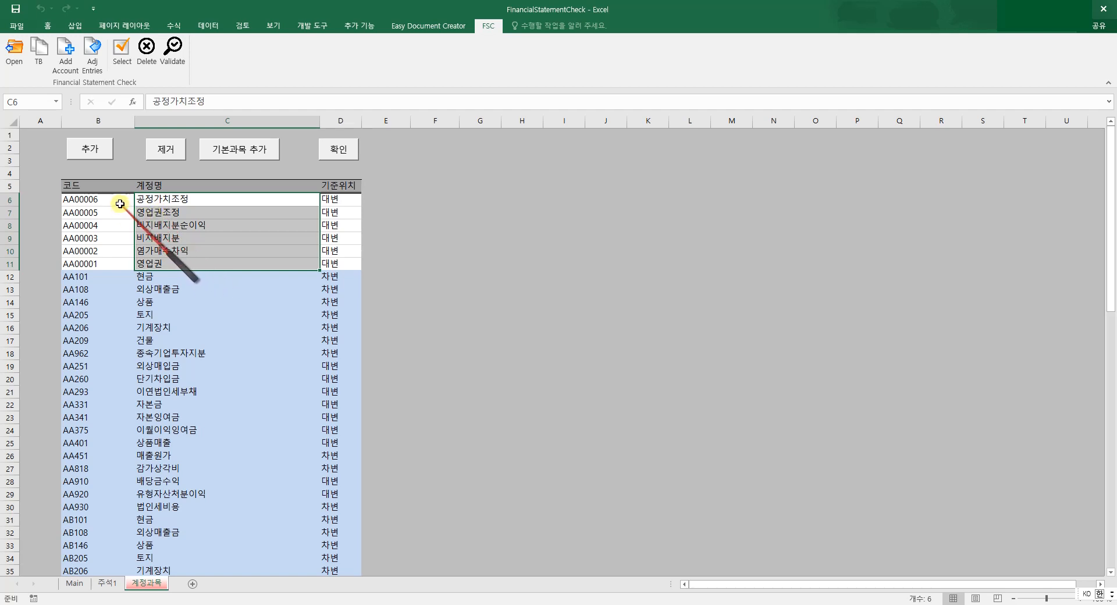
drag(119, 203, 318, 260)
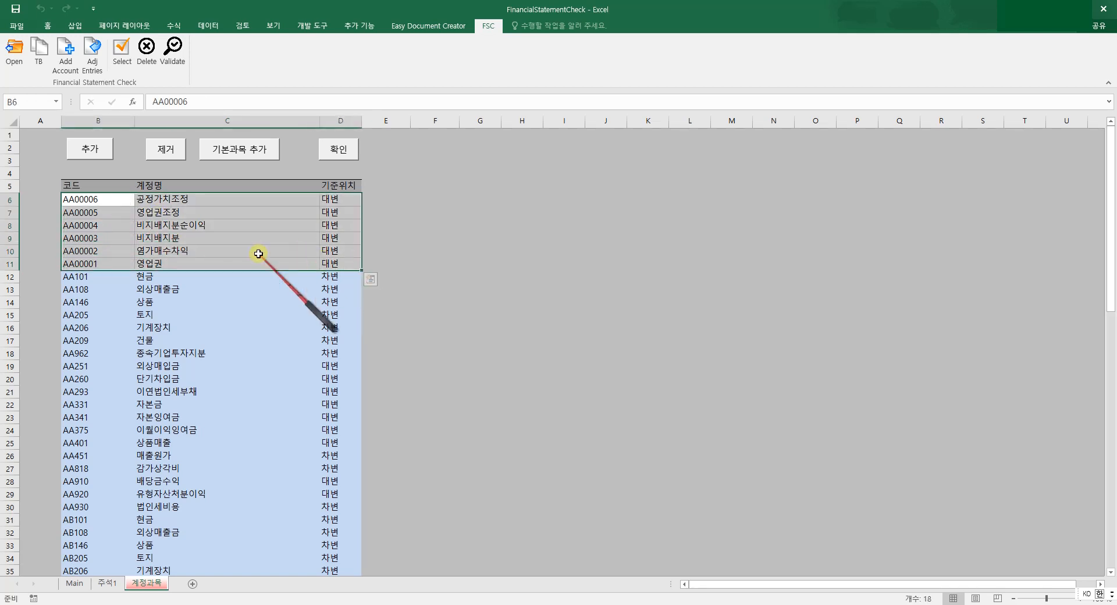
click(221, 239)
click(190, 201)
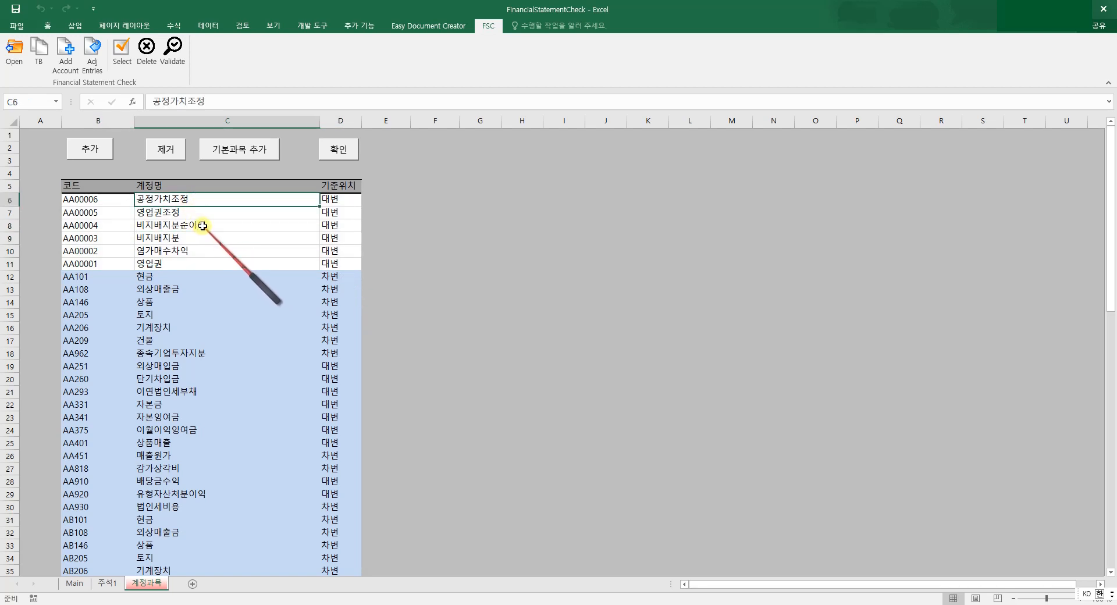
click(184, 214)
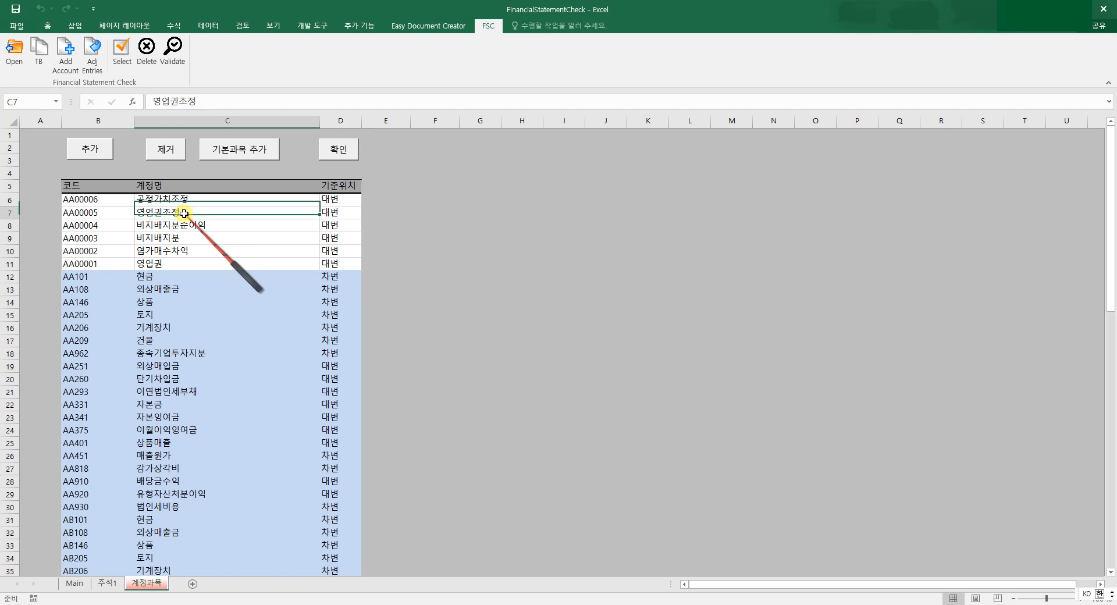
click(187, 202)
click(191, 214)
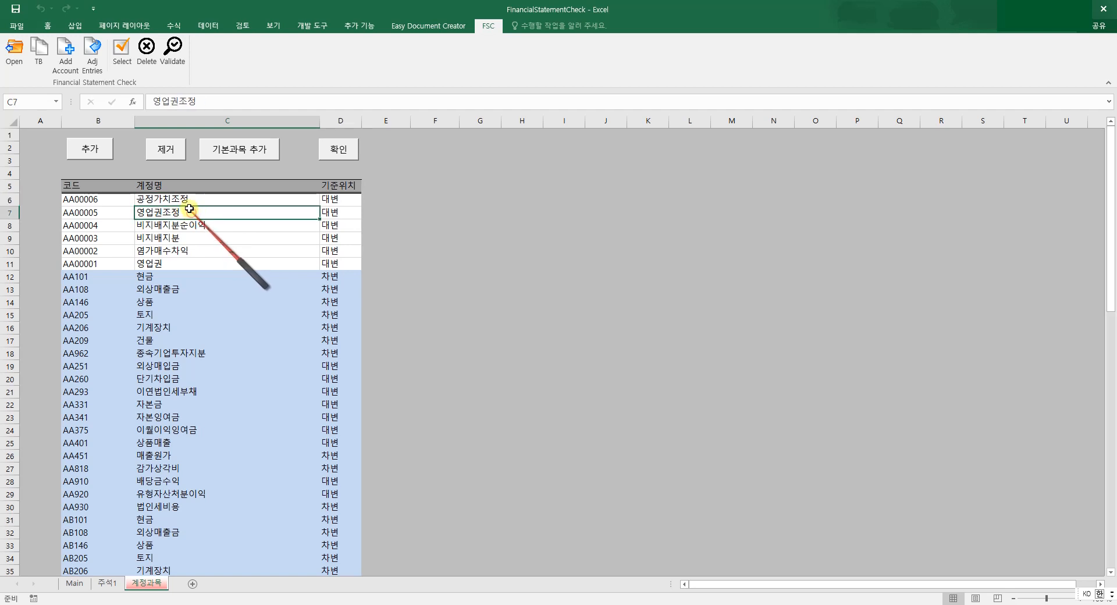
Remove the six added default accounts, AA00006 through AA00001, from the 계정과목 list.
click(187, 201)
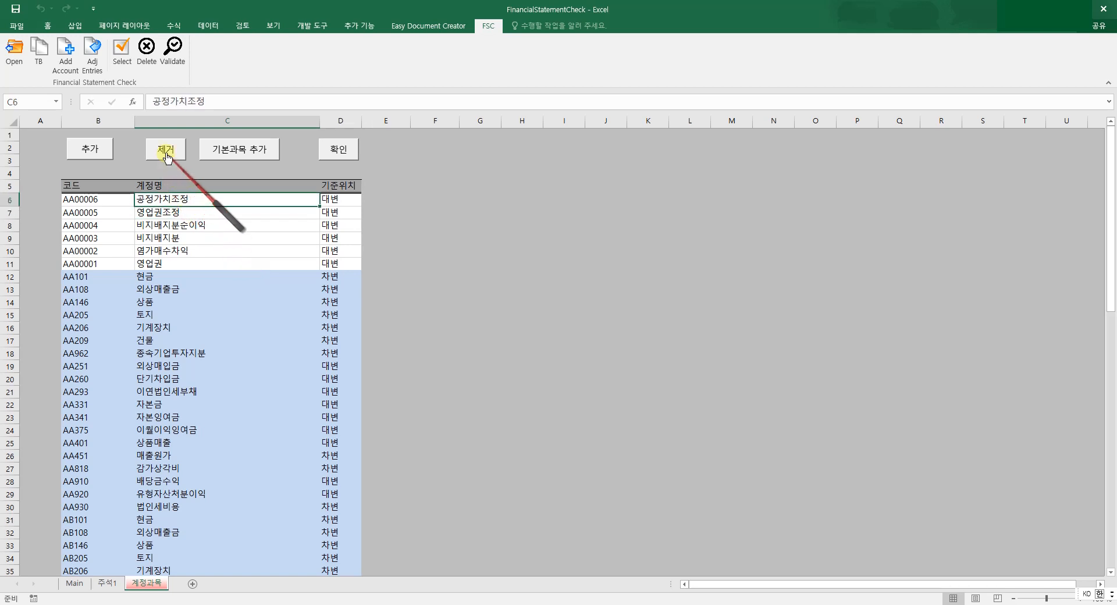
click(154, 214)
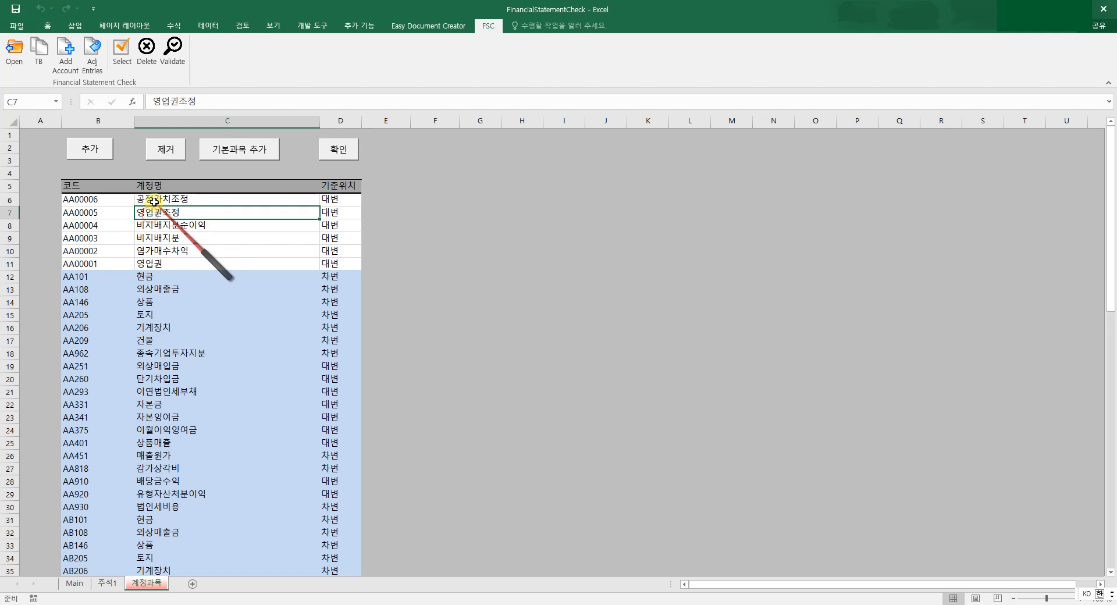
click(156, 202)
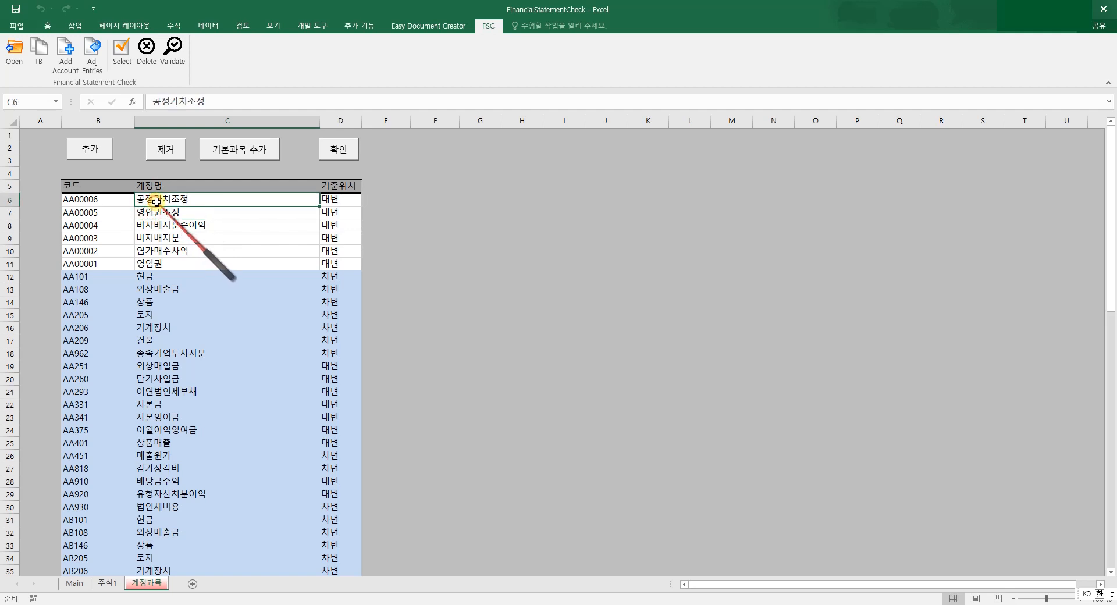
click(167, 151)
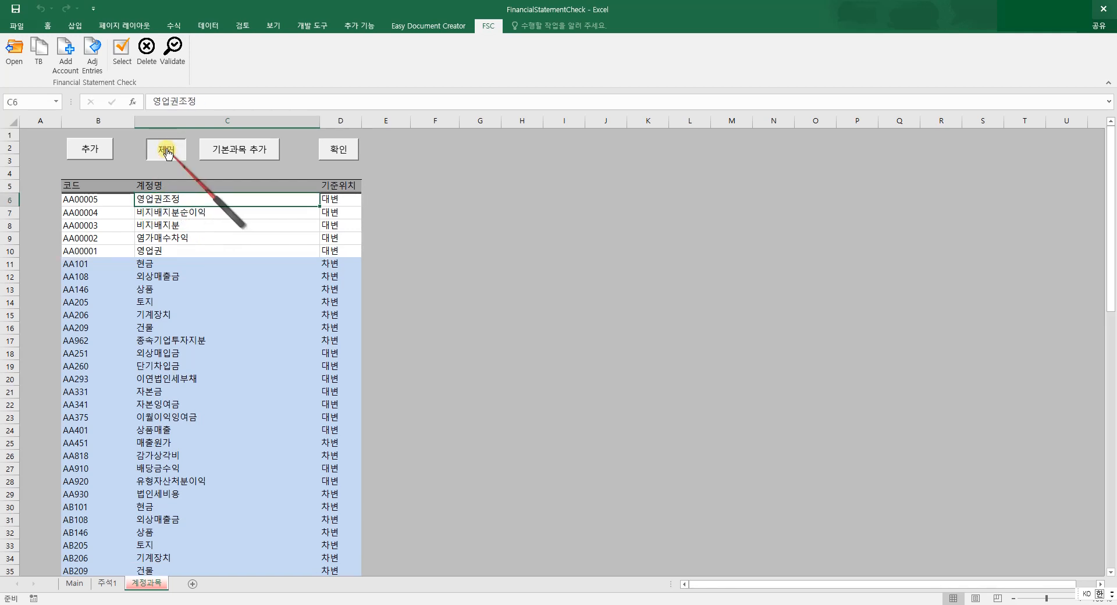
click(167, 152)
click(167, 151)
click(167, 151)
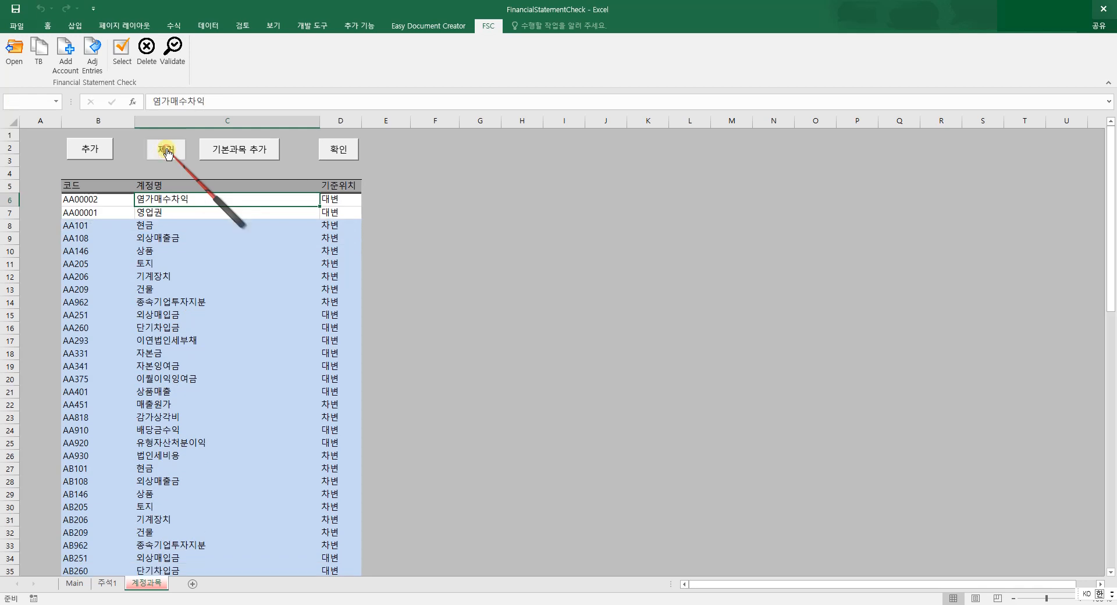
click(166, 151)
click(167, 151)
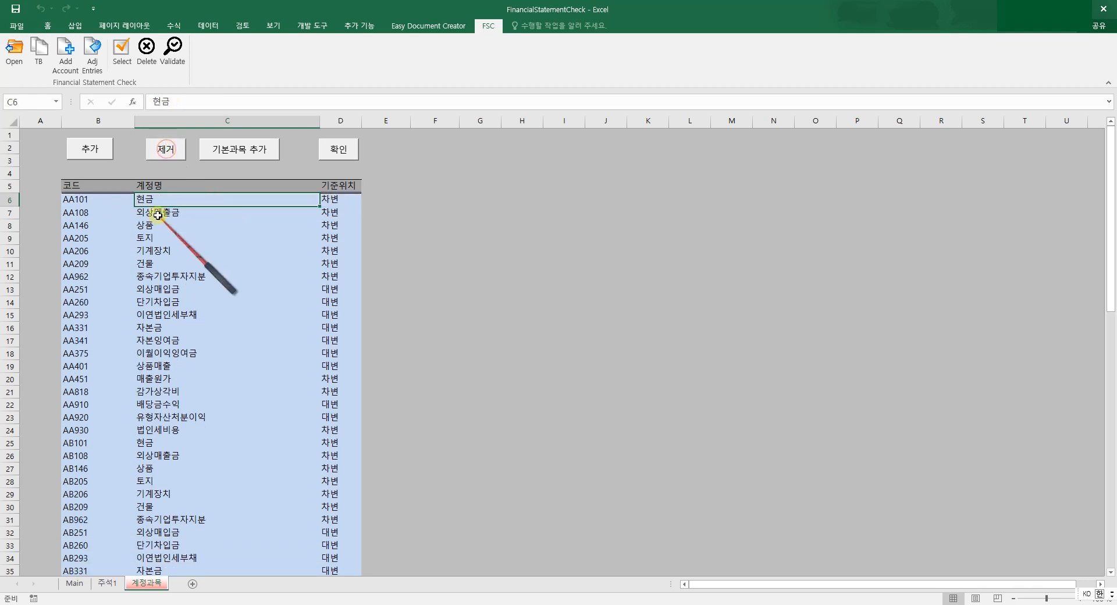
click(168, 153)
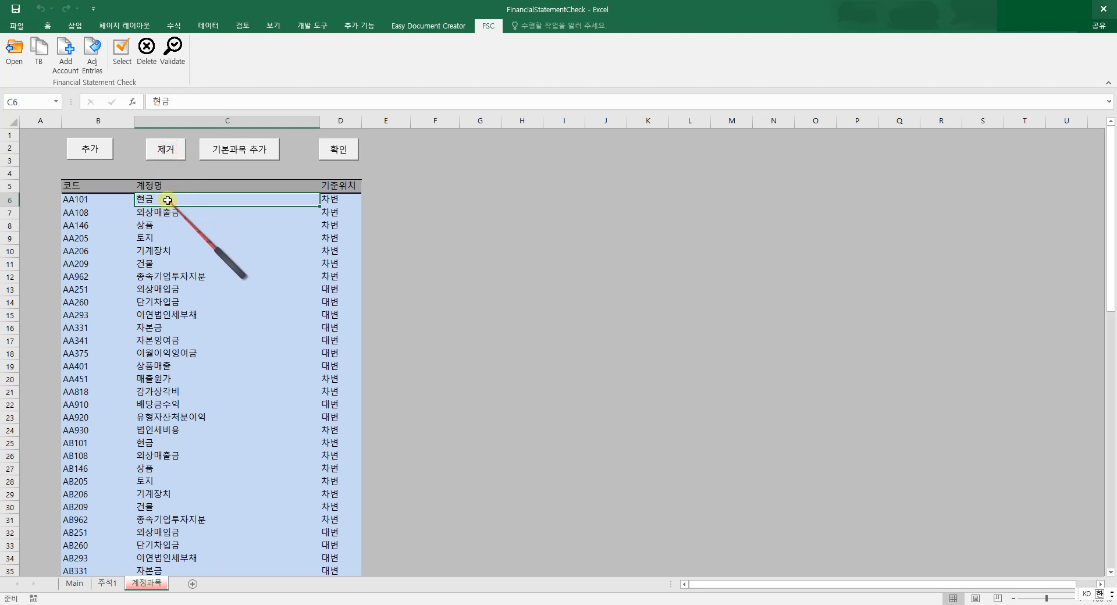
Add a blank account row and remove it again, and apply the 계정과목 list to the TB sheet.
click(94, 149)
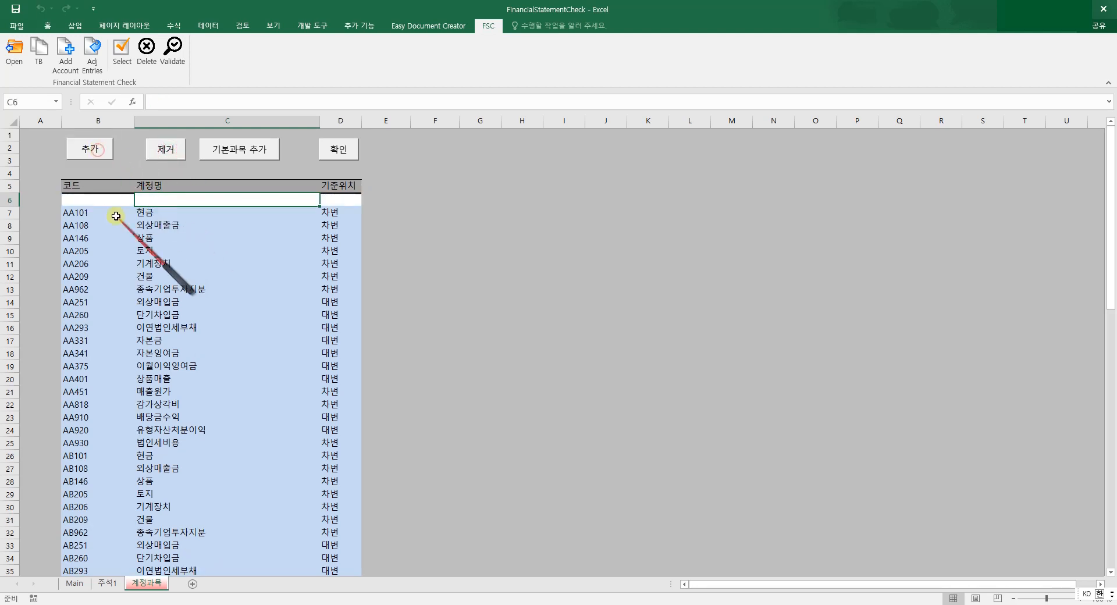
click(160, 149)
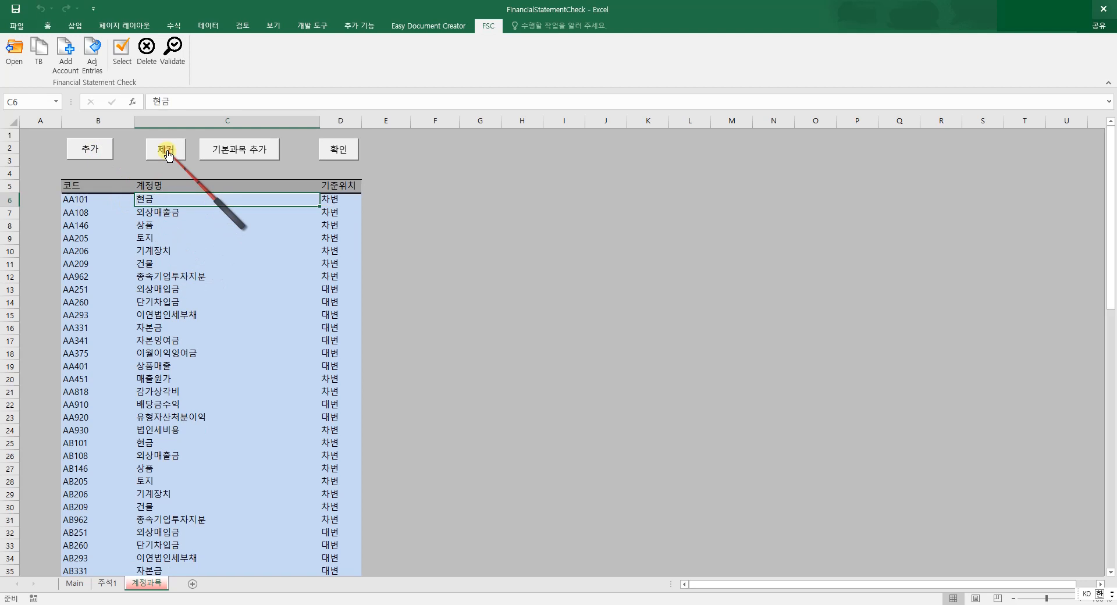
click(340, 153)
click(157, 242)
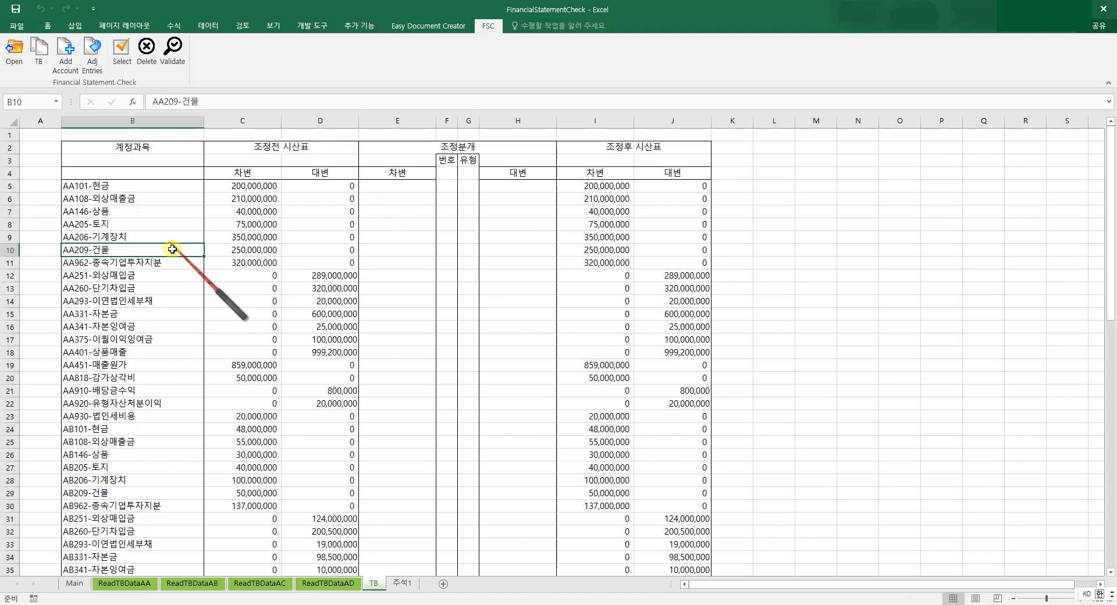
drag(155, 185, 166, 248)
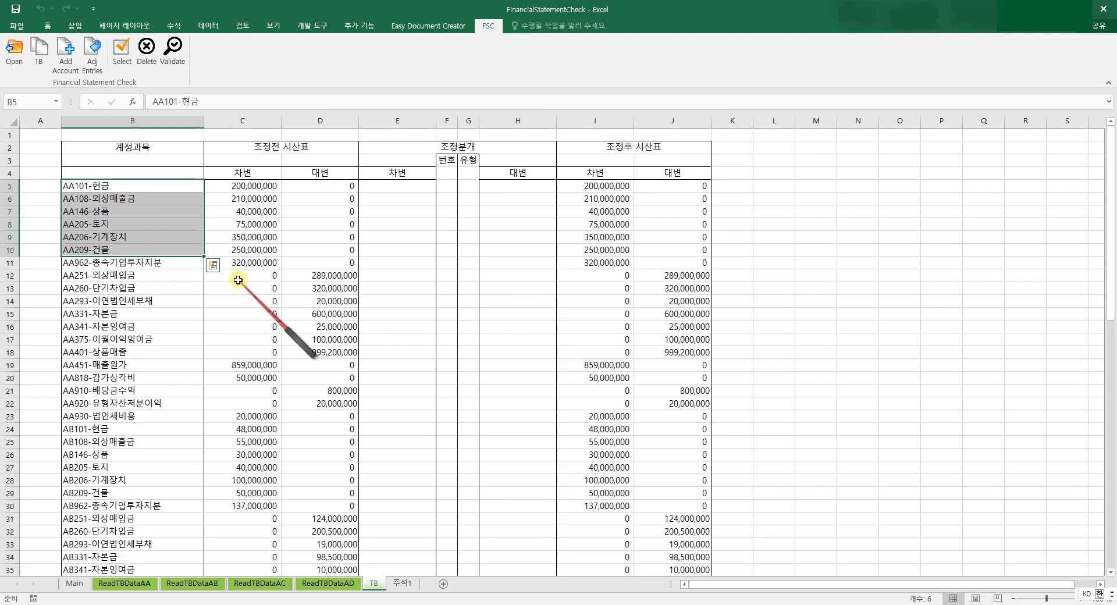
Open the 연결조정분개 entry sheet and enter a 150,000 debit (차변) line for account AA108-외상매출금.
click(94, 52)
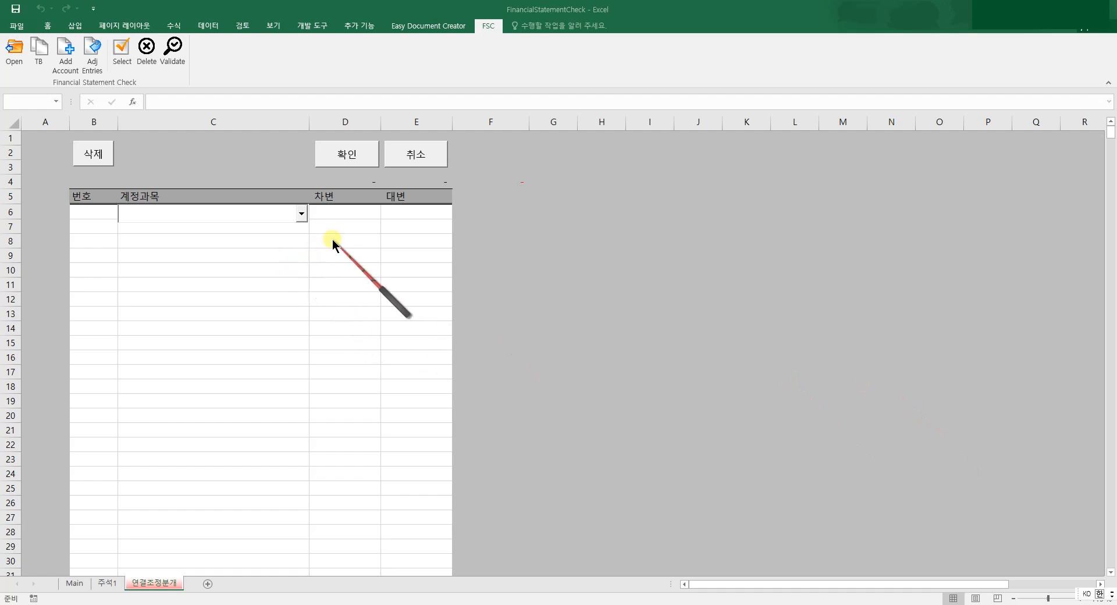
click(249, 213)
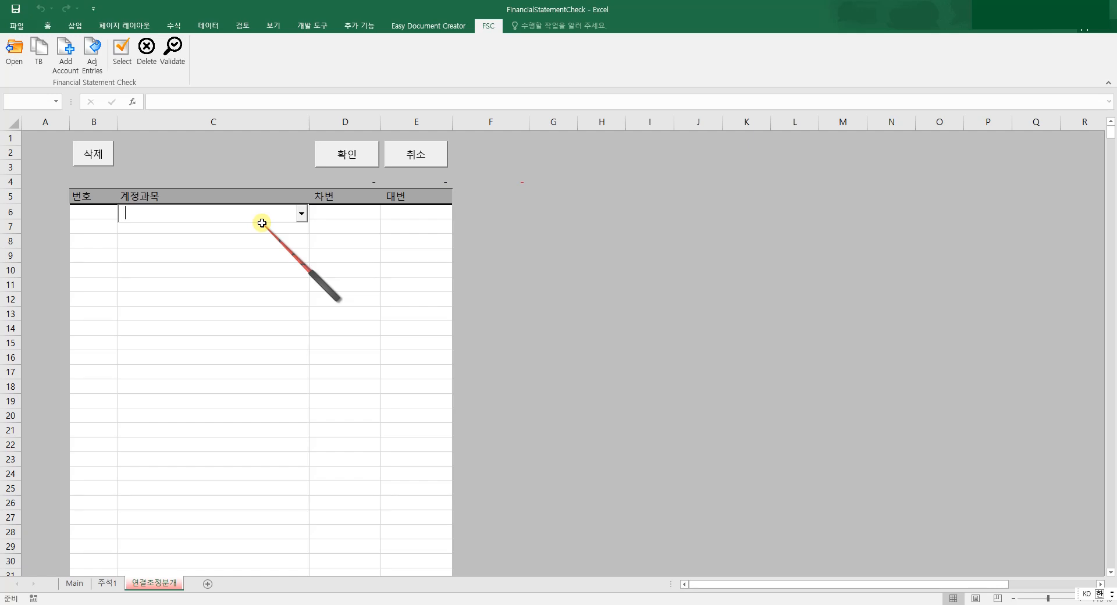
text(외상매출)
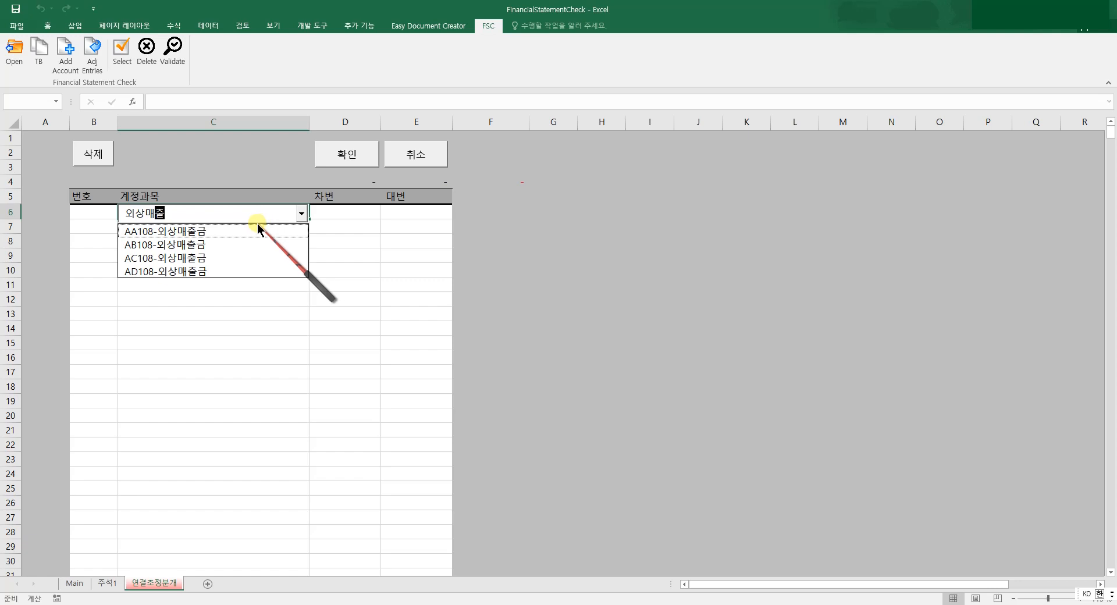
click(222, 231)
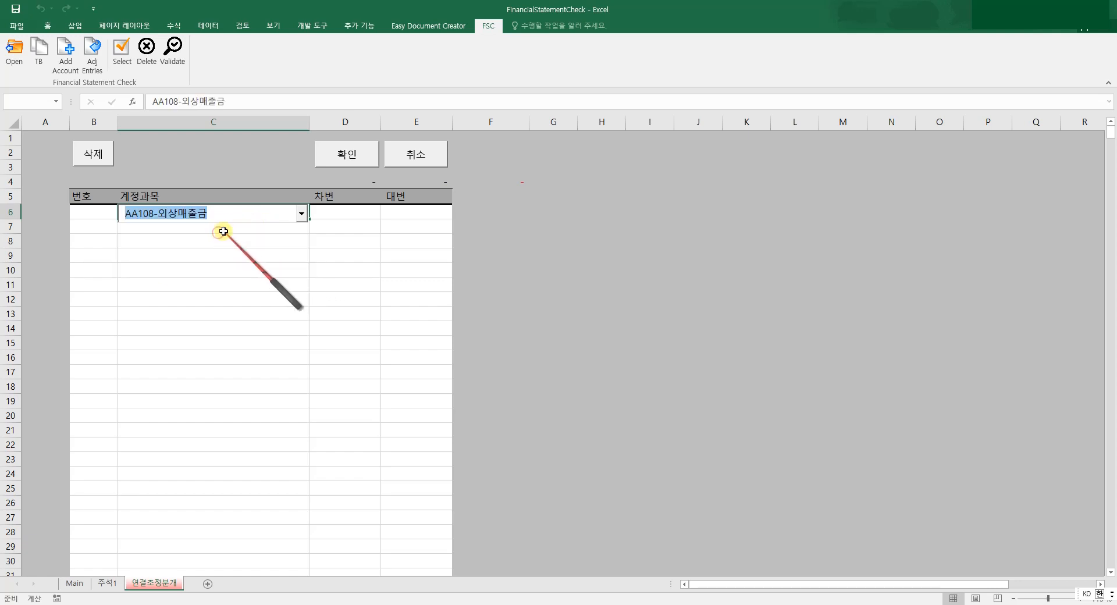
click(352, 215)
text(150000)
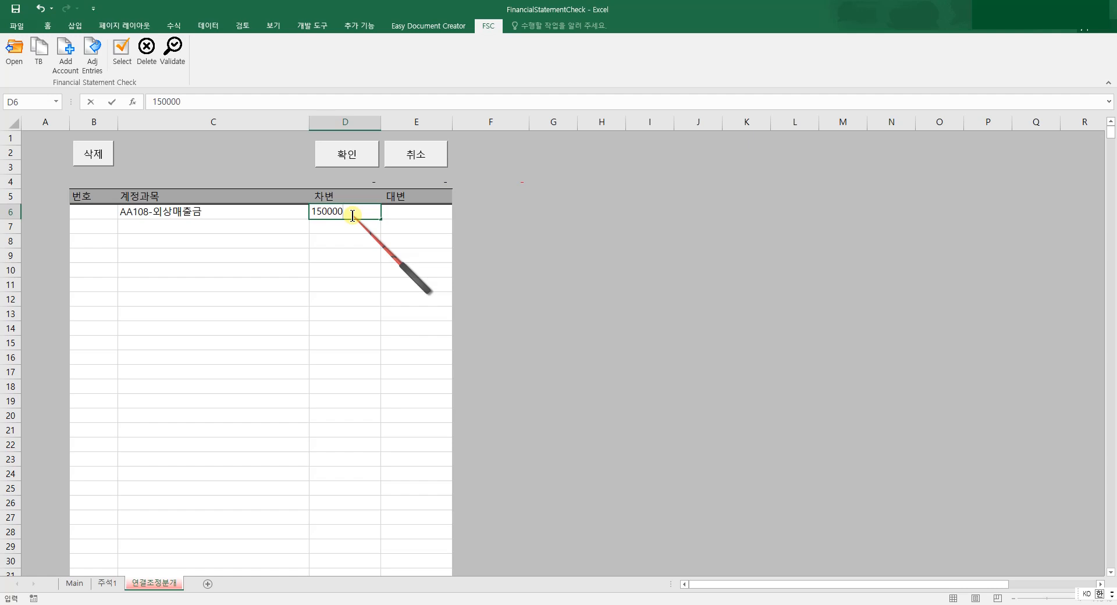
key(Return)
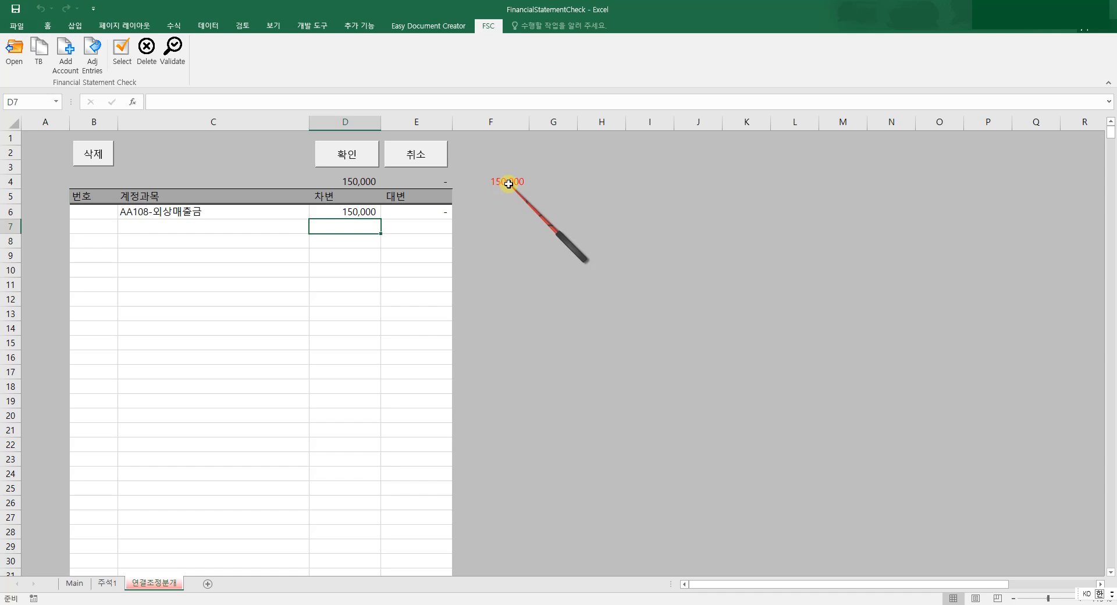
Enter a 150,000 credit (대변) line for account AB401-상품매출 on the second row of the adjusting entry.
click(410, 226)
text(150)
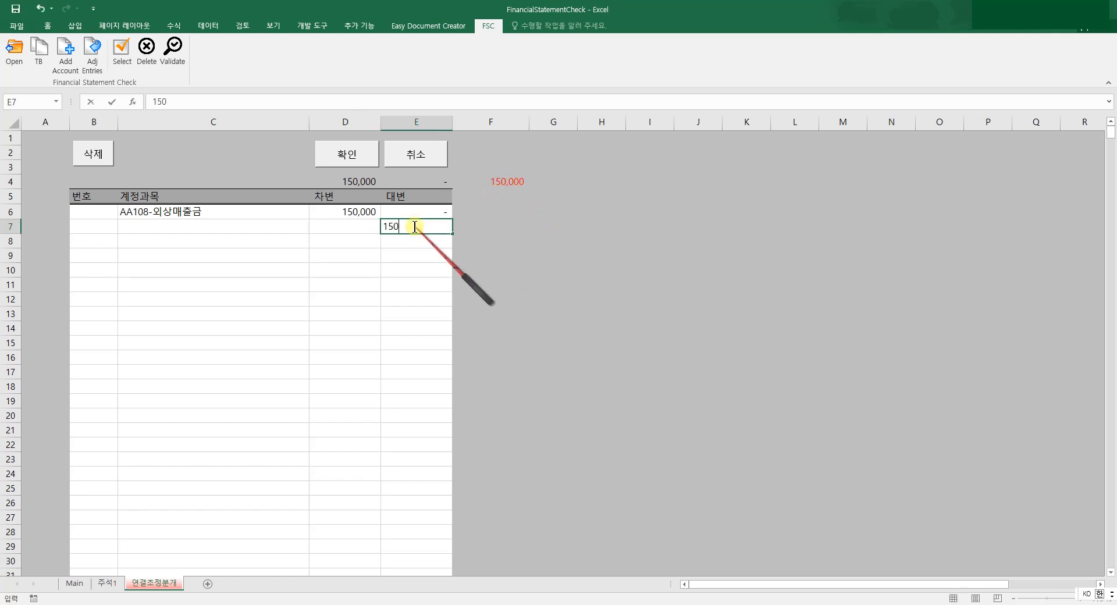
text(,000)
key(Return)
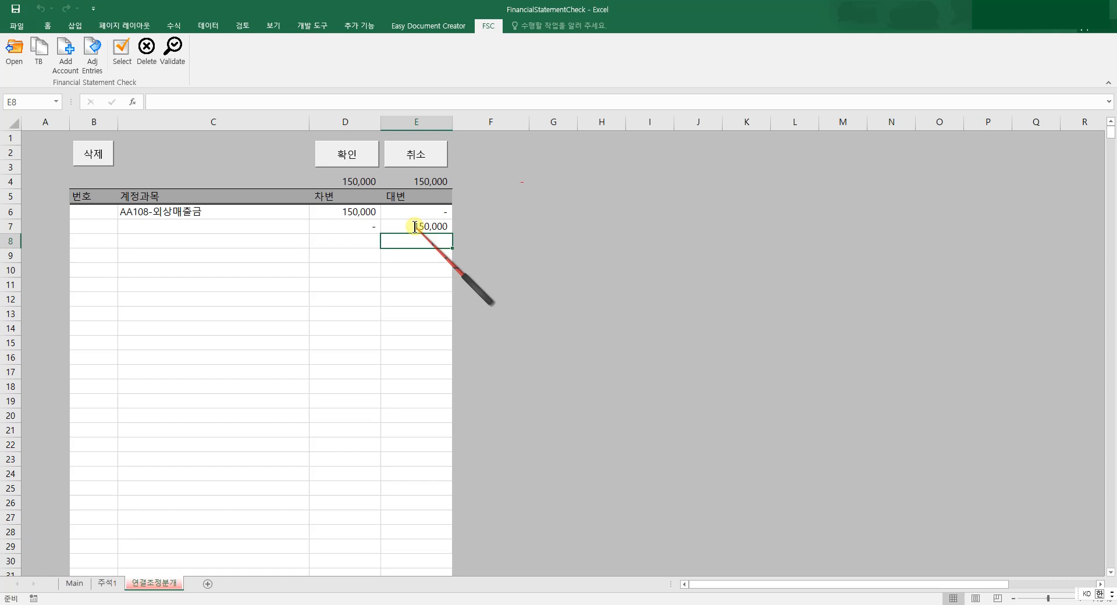
click(233, 226)
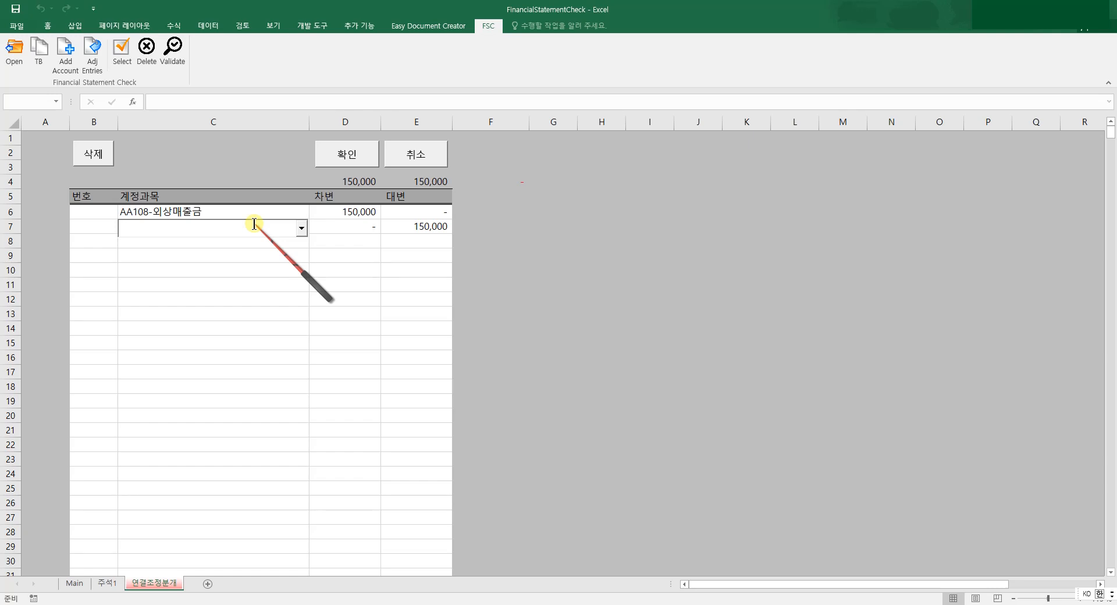
text(상품매)
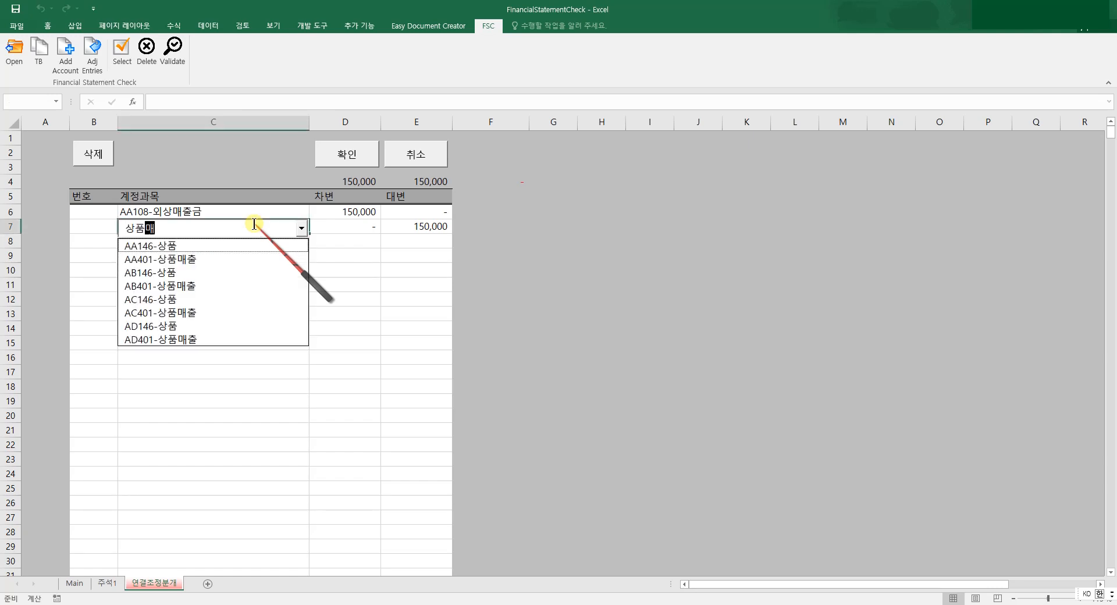
text(출)
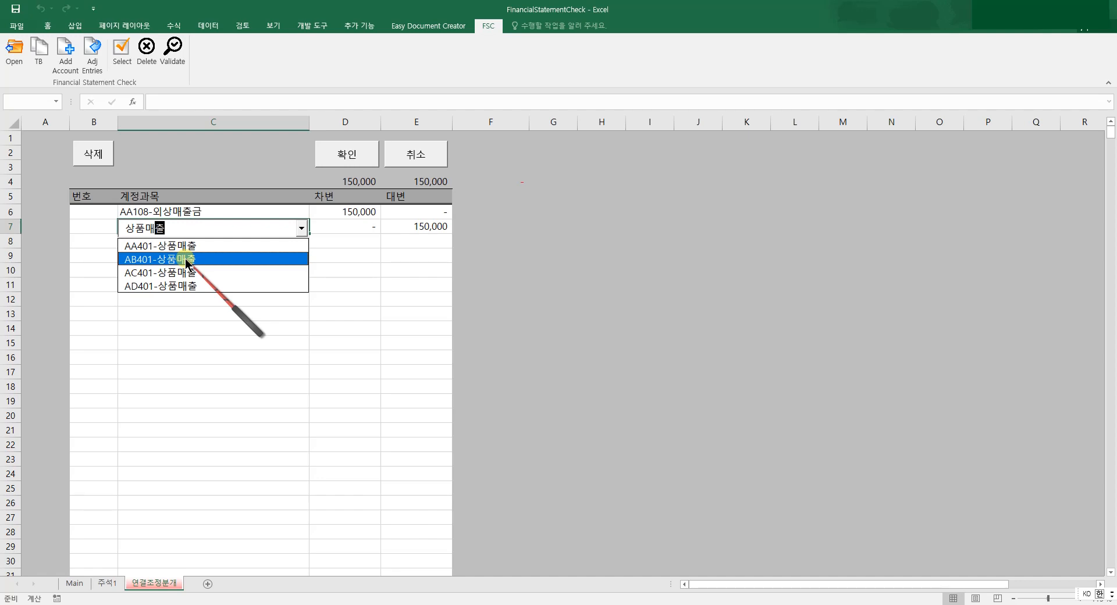
click(186, 259)
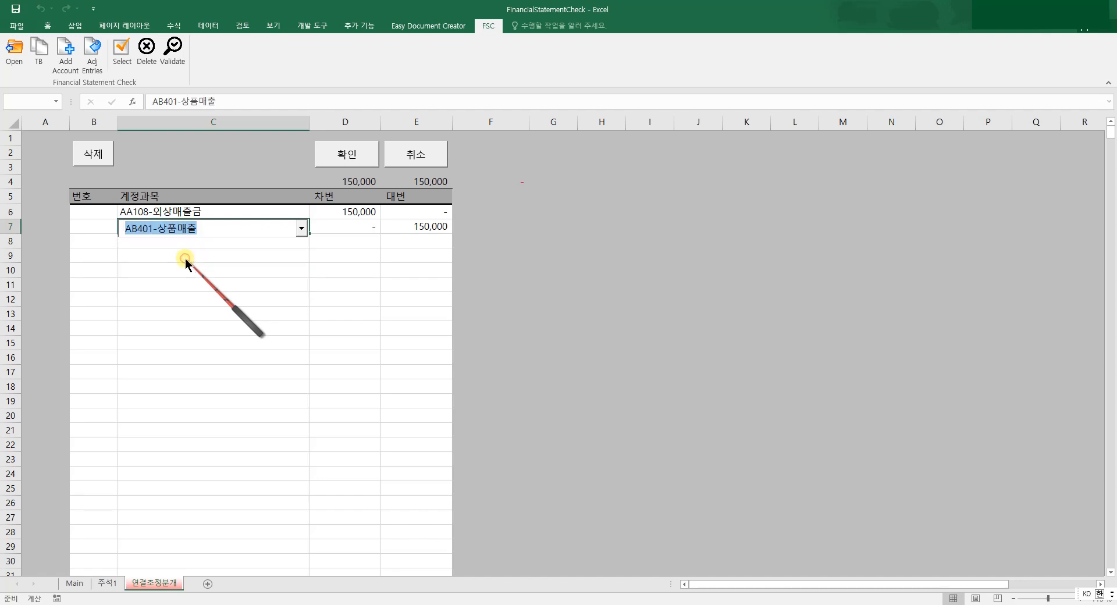
click(363, 251)
Number both lines of the adjusting entry 1 in the 번호 column and apply the entry to the TB sheet.
click(101, 213)
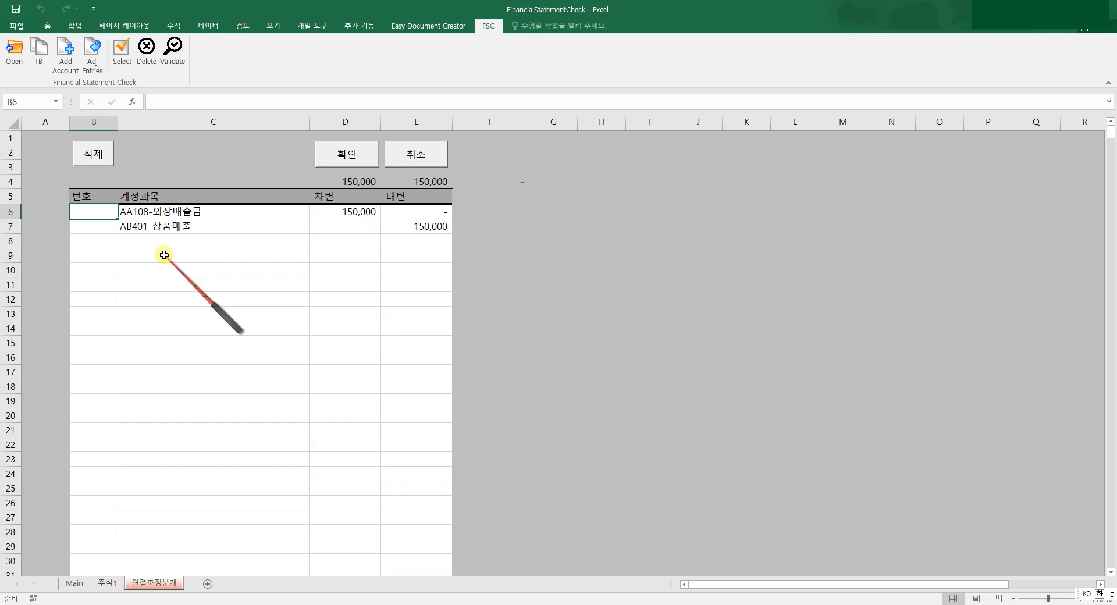
text(1)
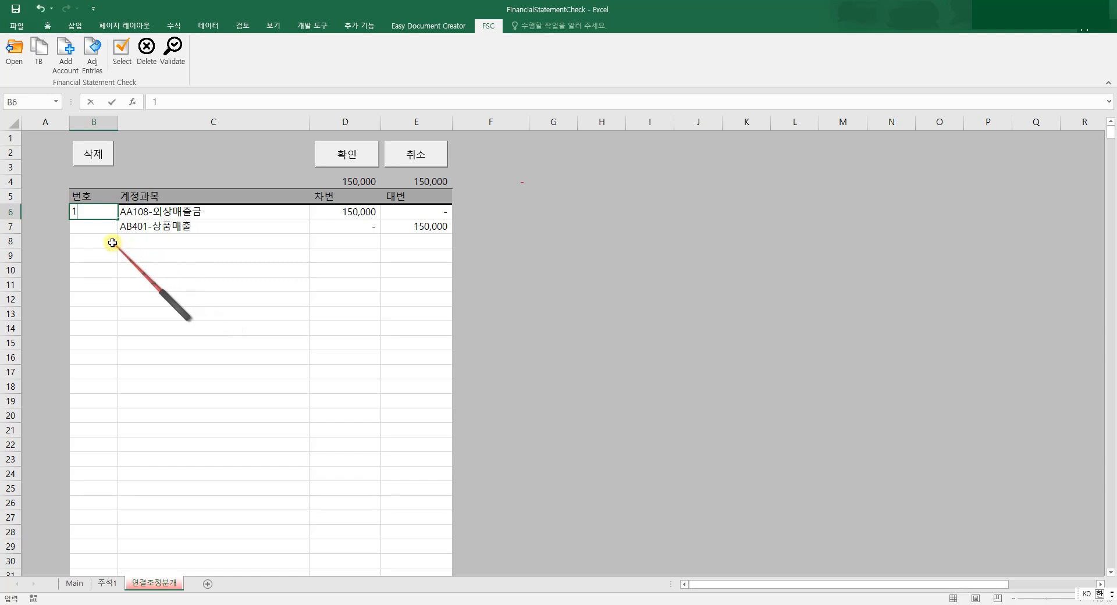
click(98, 227)
text(1)
click(100, 242)
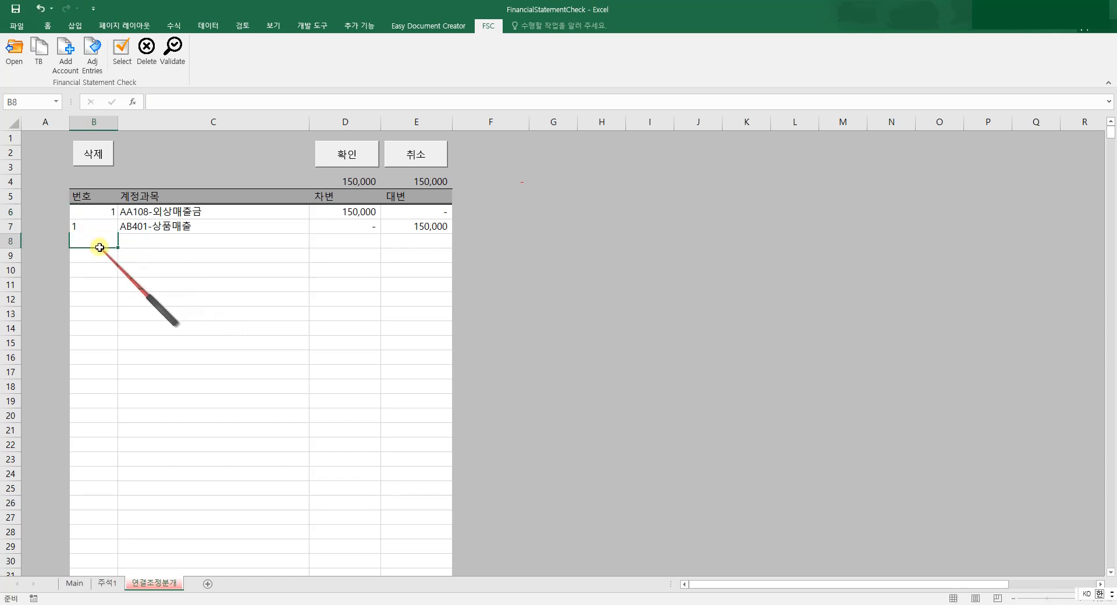
click(347, 155)
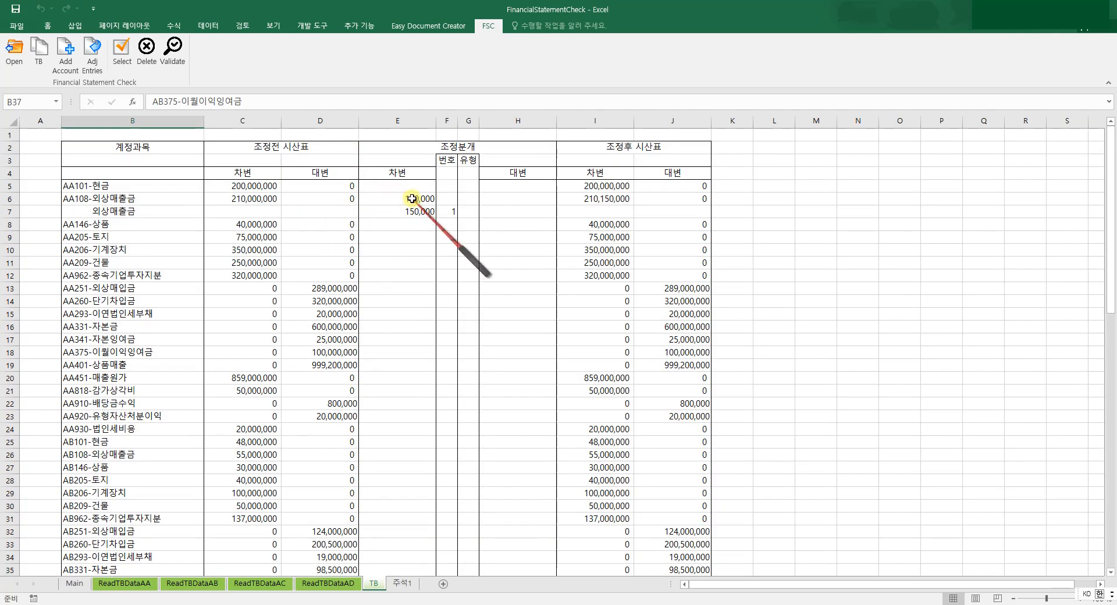
Examine the adjusting-entry lines added under AA108-외상매출금 and AB401-상품매출 on the TB sheet.
drag(398, 202, 450, 210)
click(414, 212)
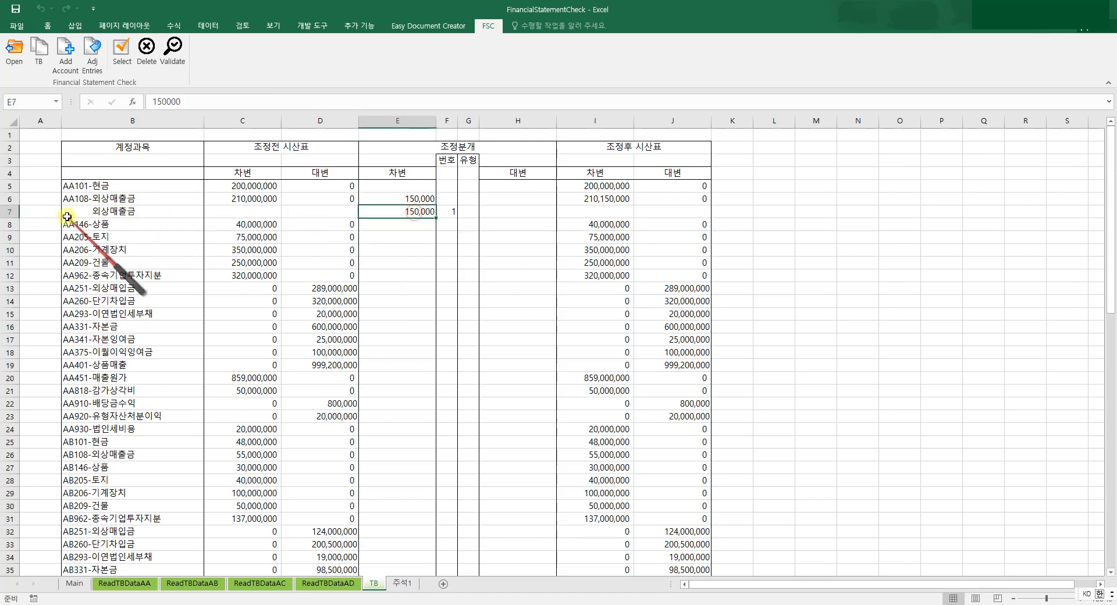
drag(67, 212, 473, 215)
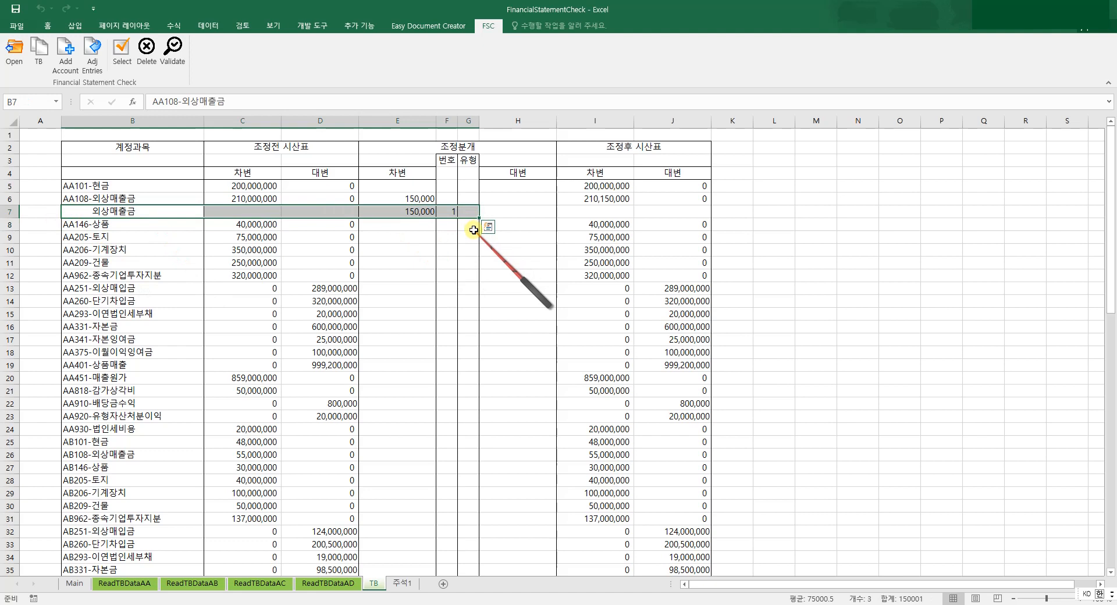
scroll(471, 262, down, 6)
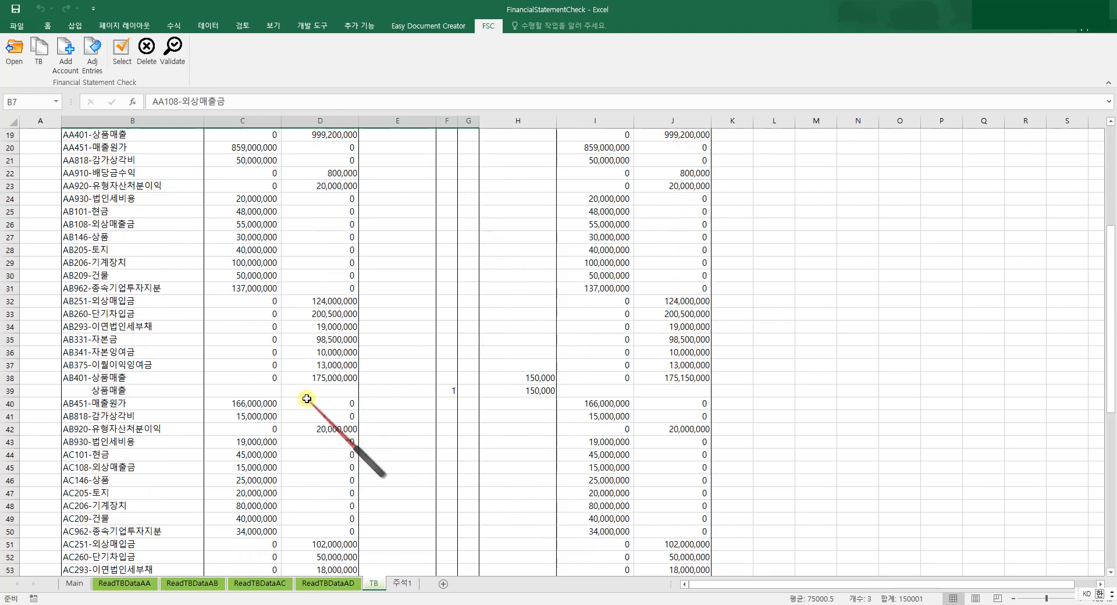
drag(128, 381, 551, 384)
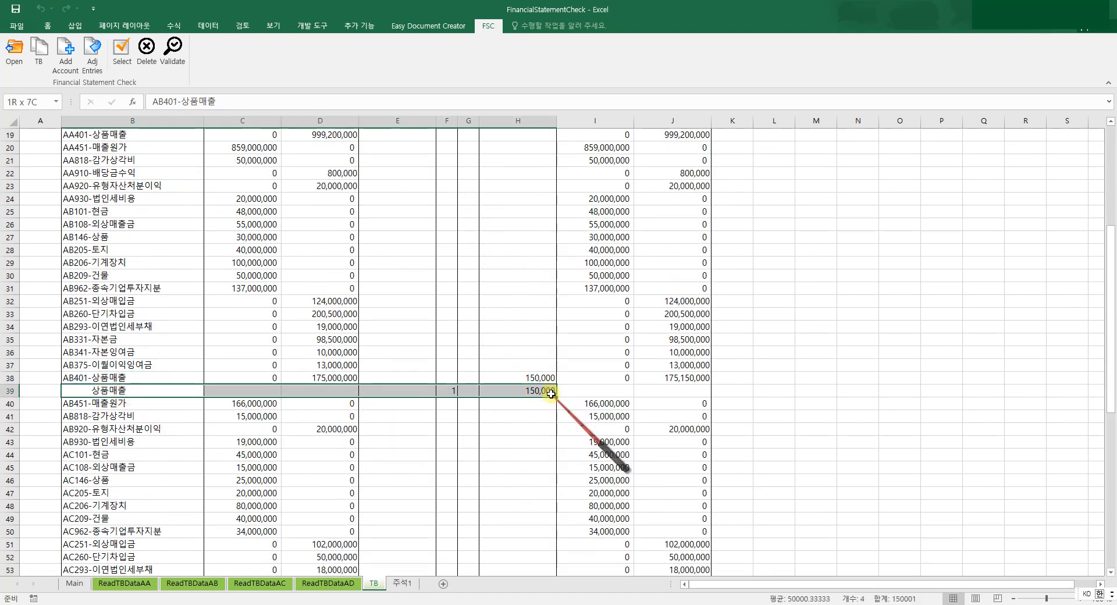
Compare the pre-adjustment, adjustment and post-adjustment amounts of AB401-상품매출 and AA108-외상매출금, including their formulas.
click(327, 381)
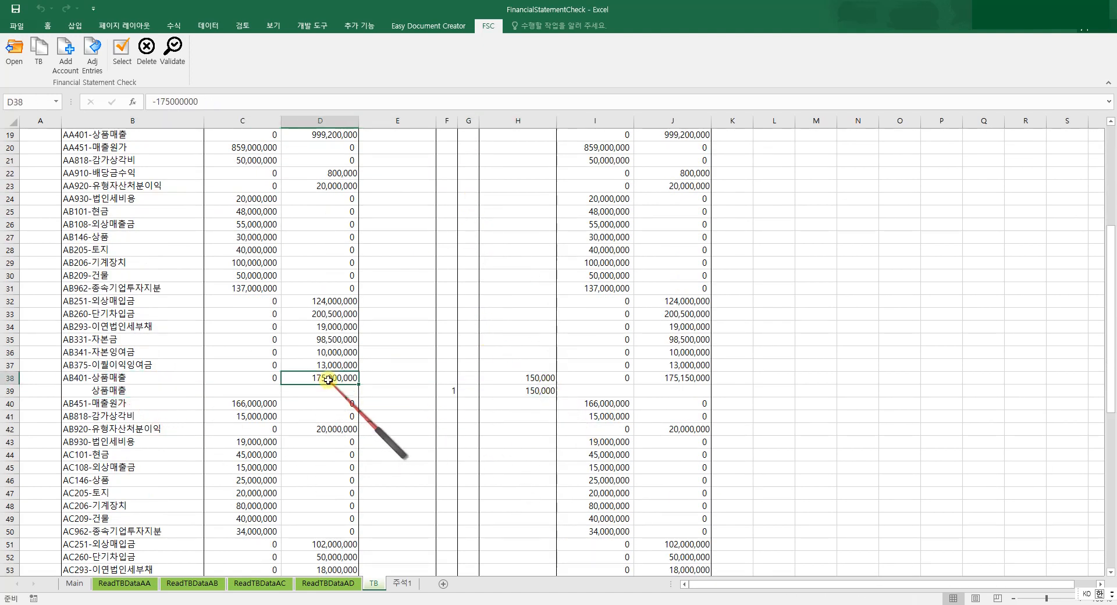
click(531, 379)
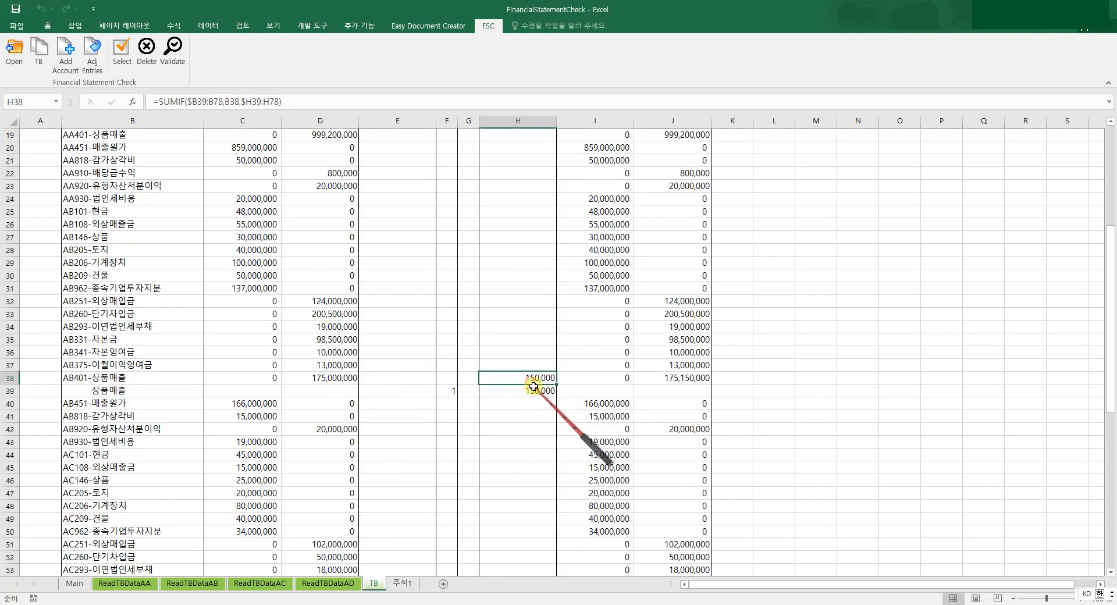
click(698, 379)
scroll(599, 402, up, 6)
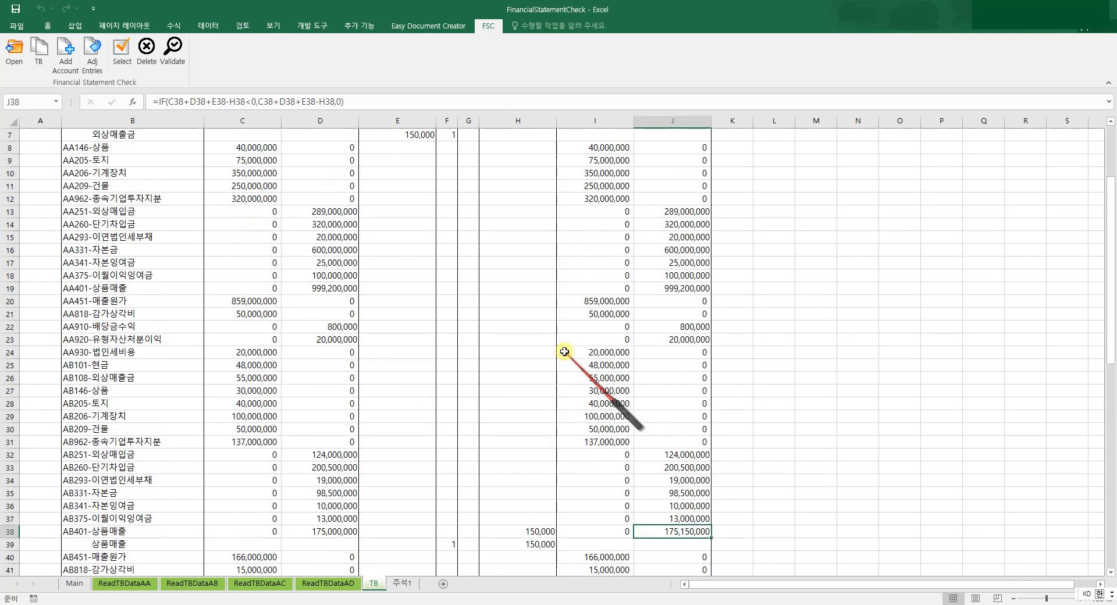
click(264, 198)
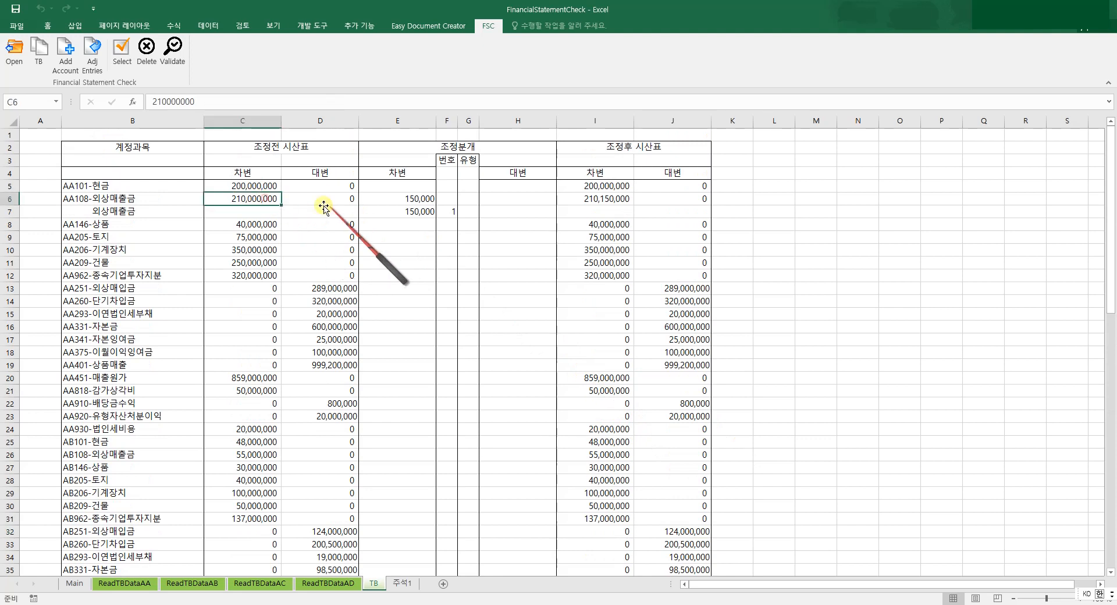
click(420, 198)
click(606, 202)
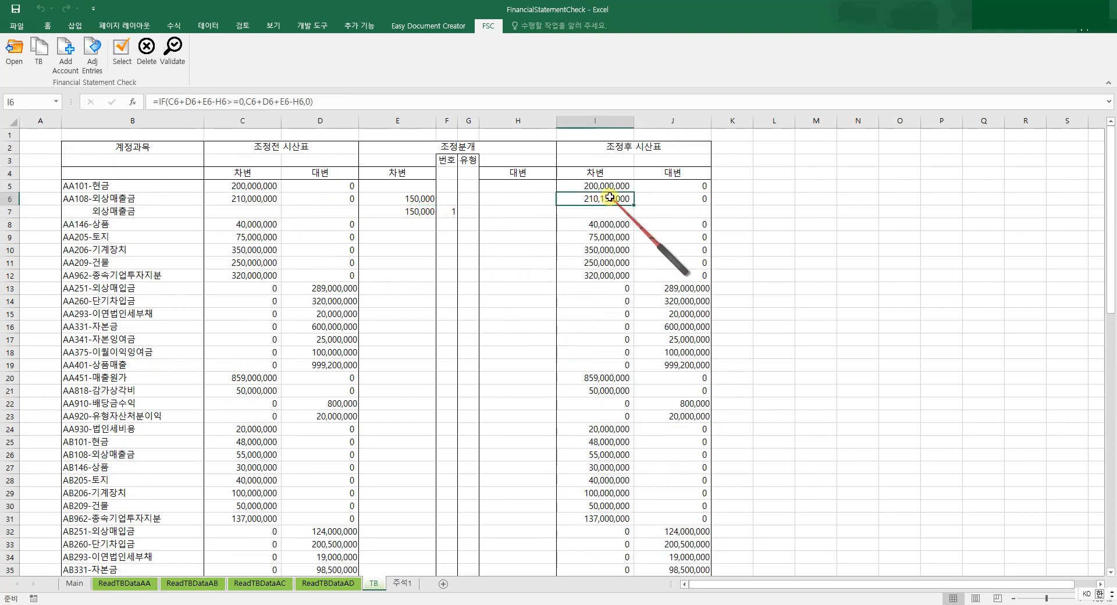
Check the debit and credit totals of the adjusting entries and the adjusted trial balance in the TB total row.
scroll(628, 269, down, 20)
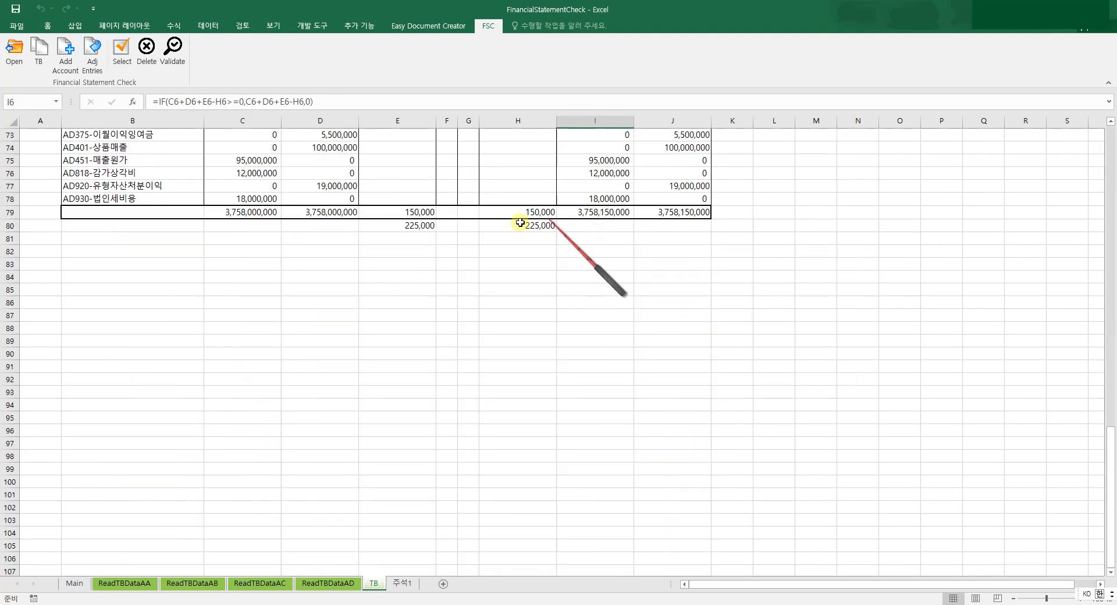
drag(416, 214, 521, 231)
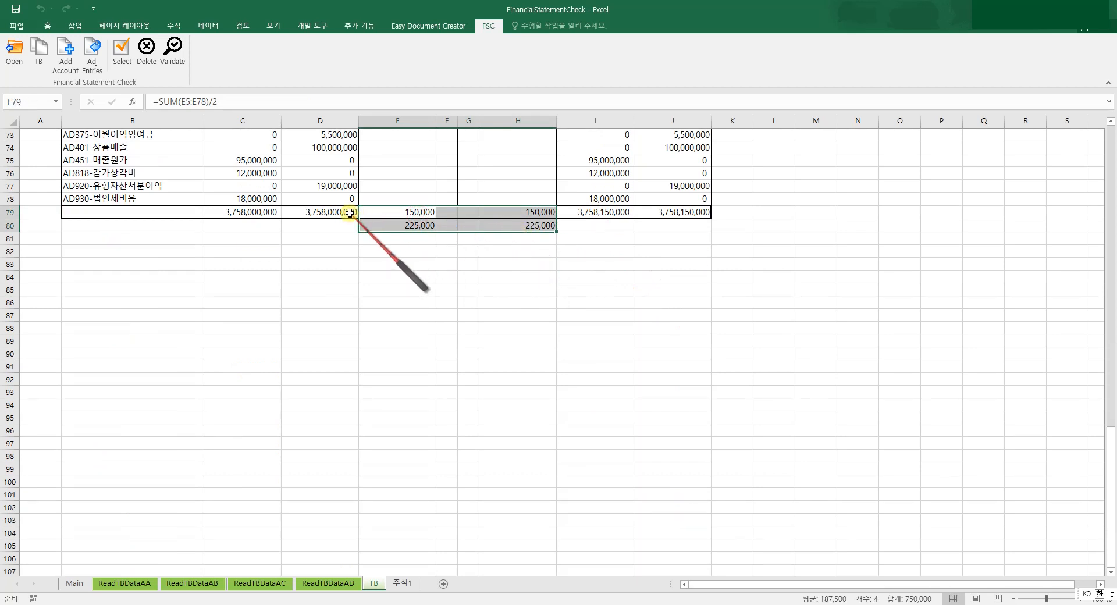
click(422, 211)
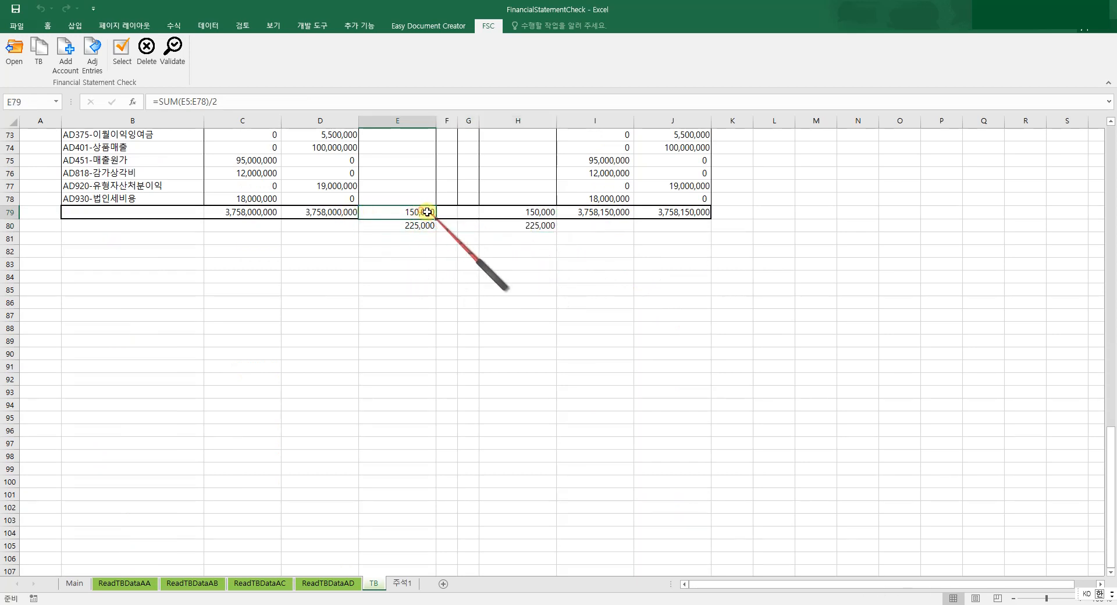
click(537, 212)
click(611, 211)
click(671, 212)
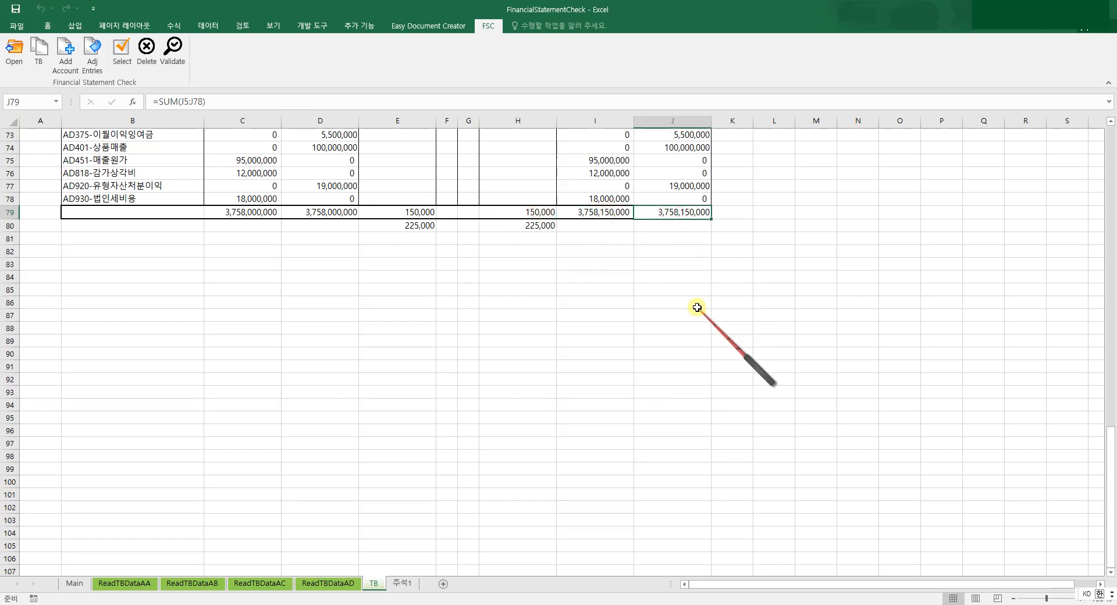
Review the 외상매출금 and 상품매출 adjusting-entry rows in the TB sheet again, and view the ReadTBDataAD source sheet.
scroll(696, 307, up, 19)
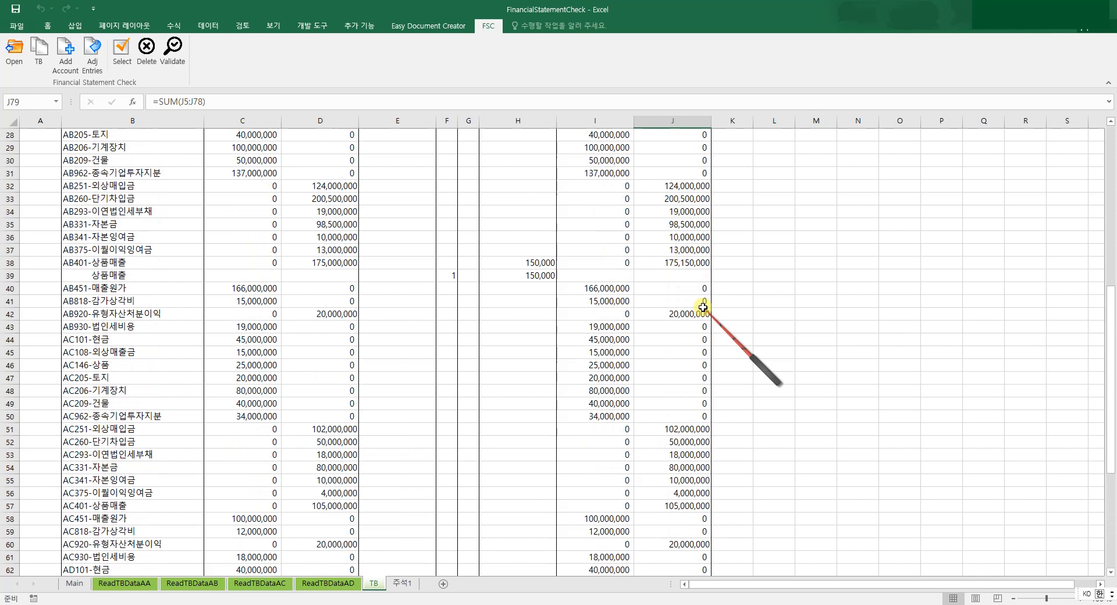
scroll(703, 307, up, 5)
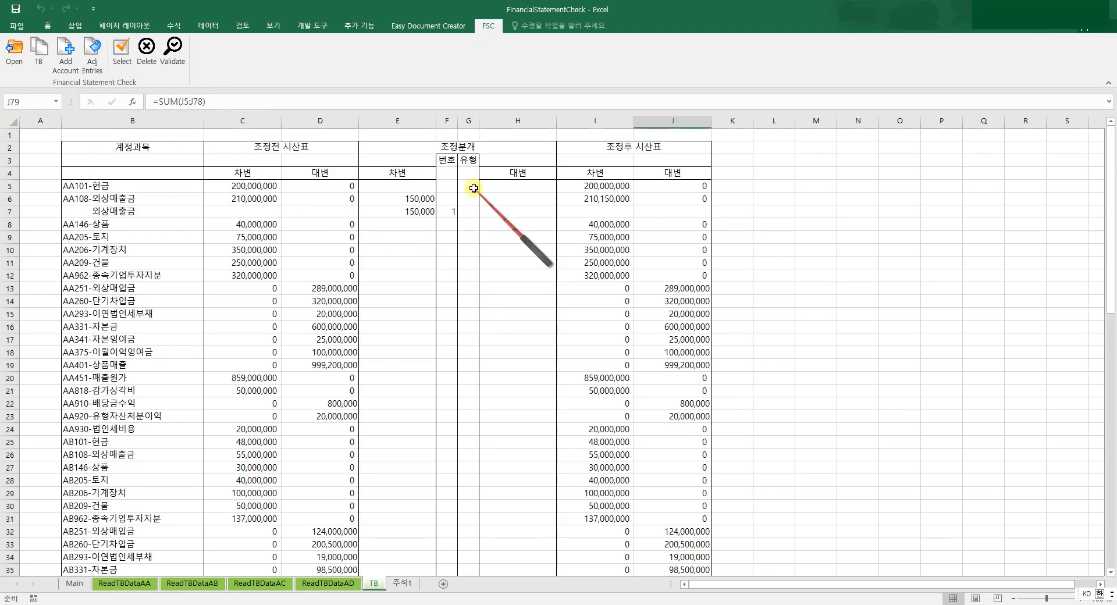
drag(428, 212, 527, 211)
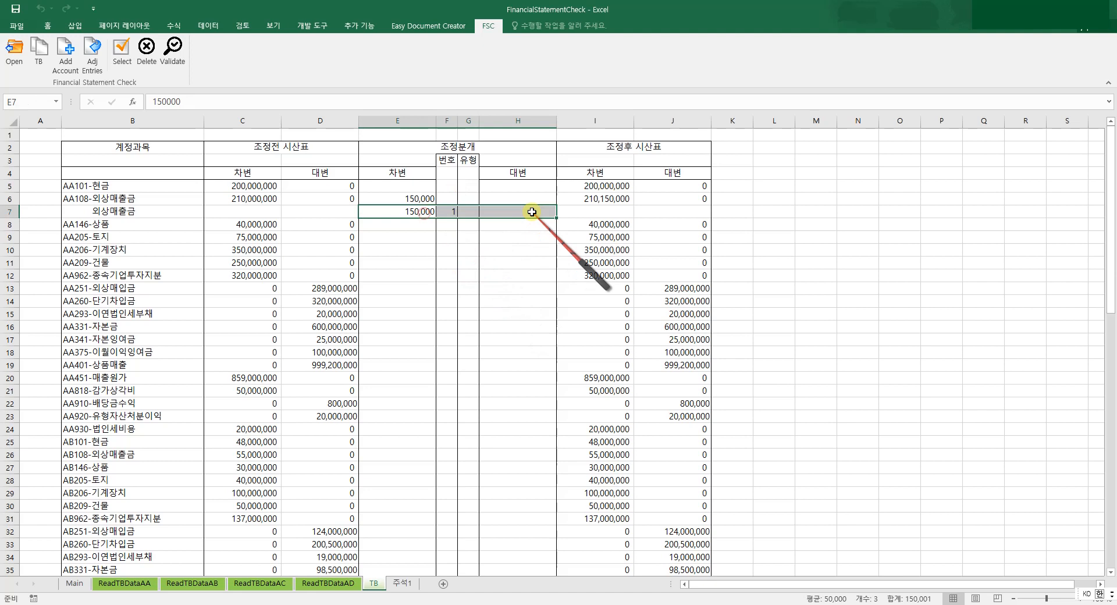
scroll(492, 448, down, 12)
scroll(494, 455, up, 2)
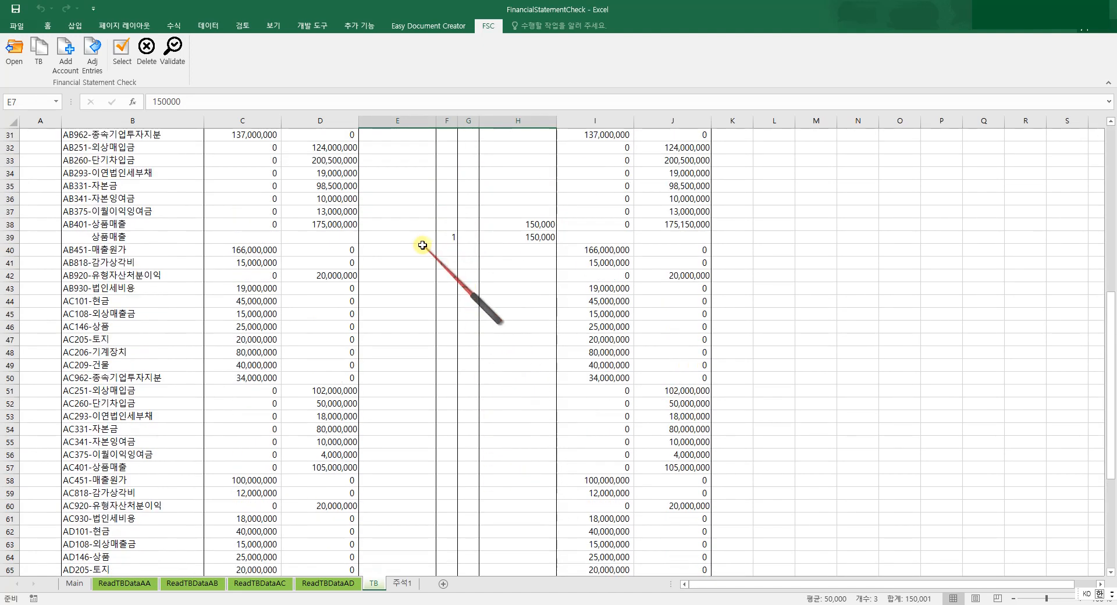
drag(419, 239, 526, 241)
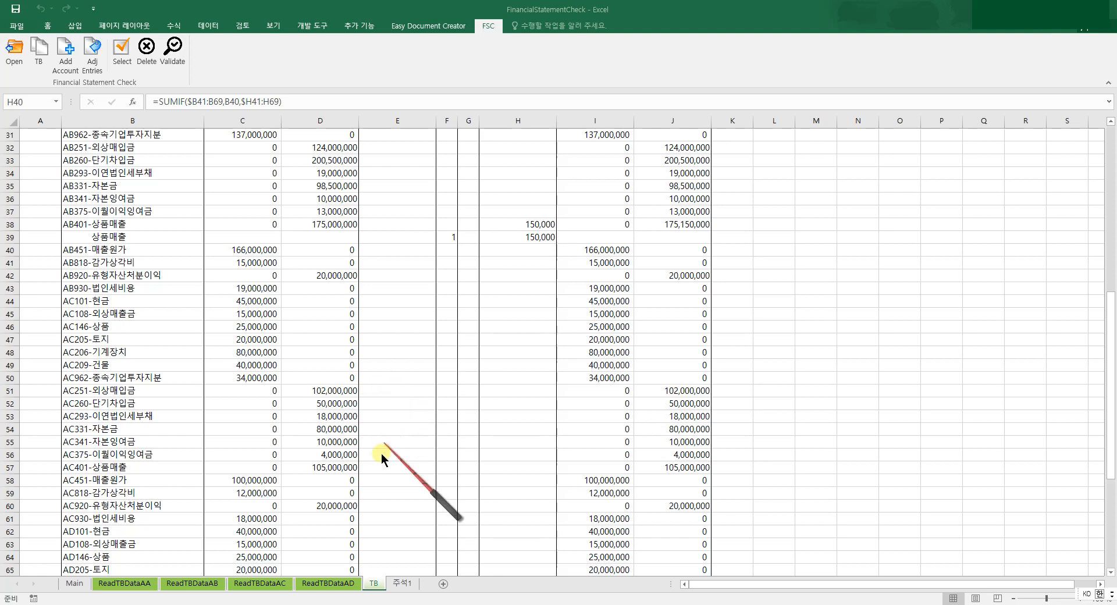
click(343, 581)
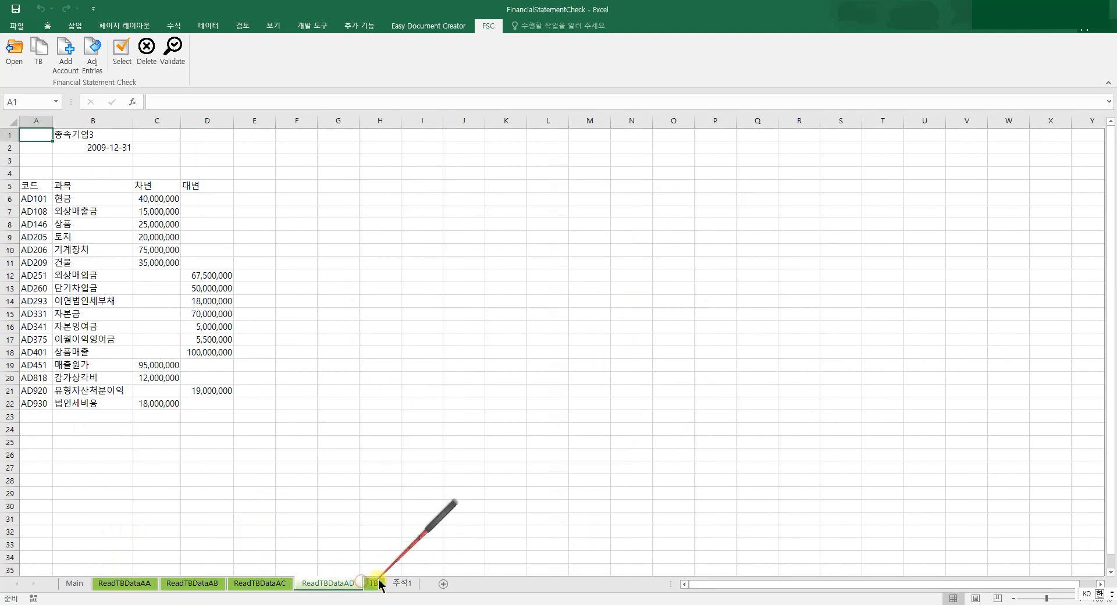
Try to select accounts for the empty cell L40 beside the table on the TB sheet.
click(371, 582)
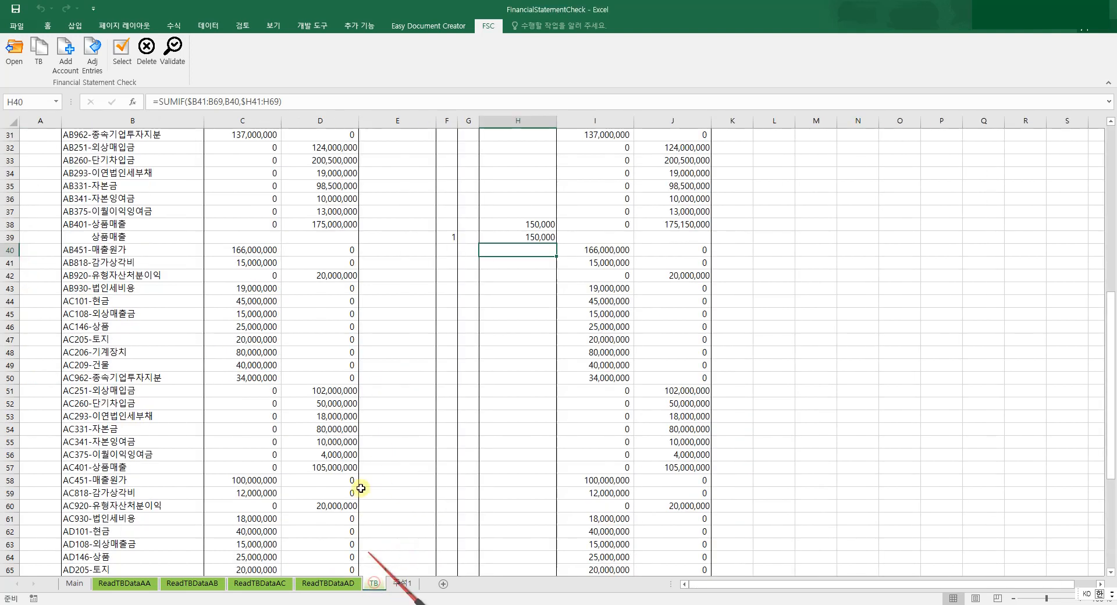
click(769, 250)
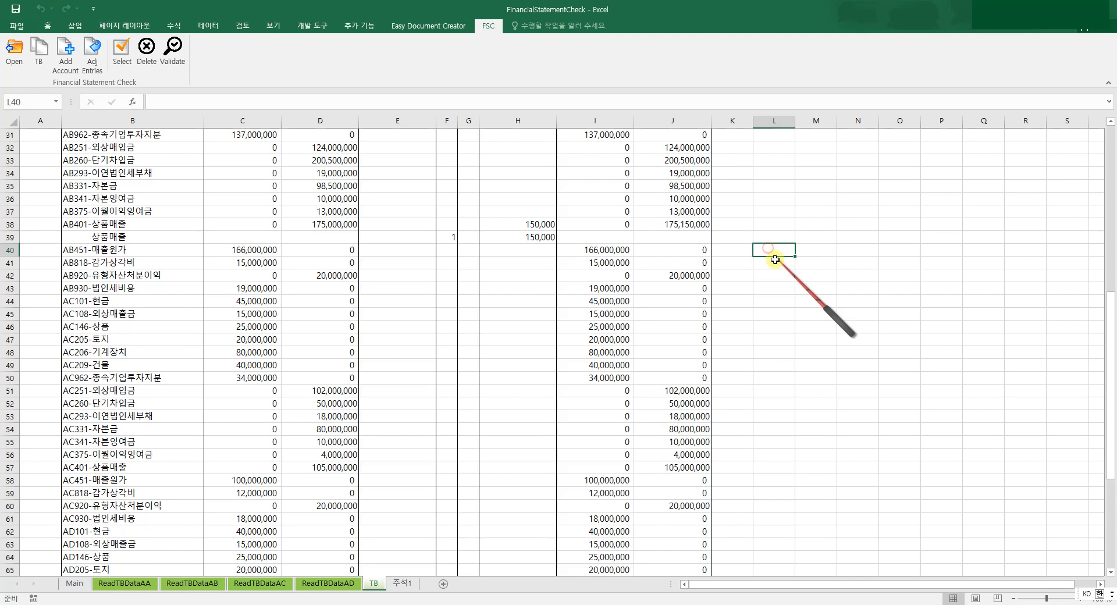
click(122, 55)
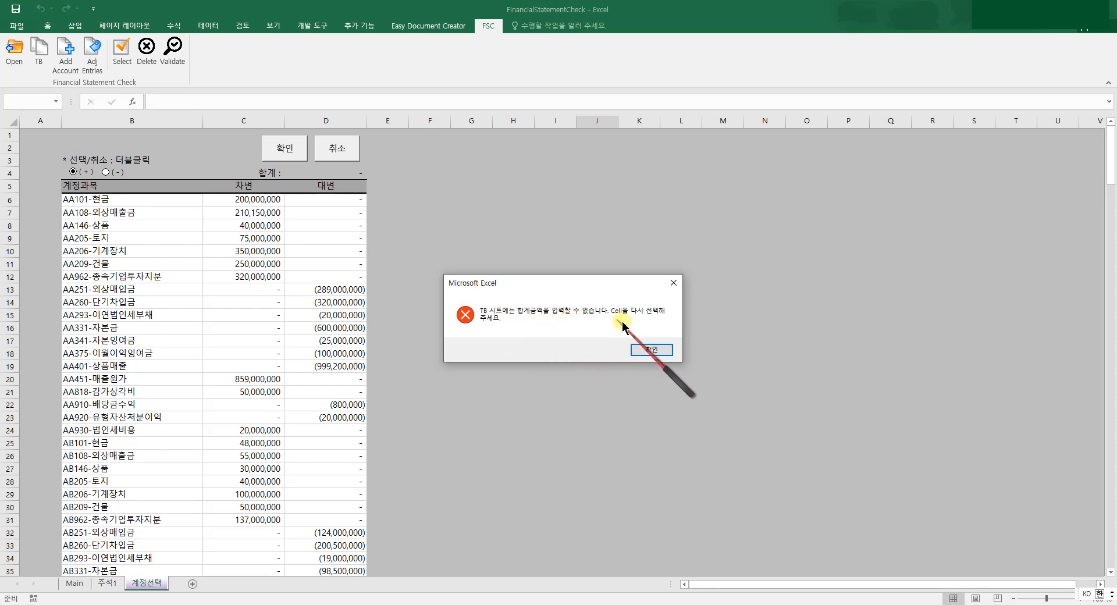
click(643, 348)
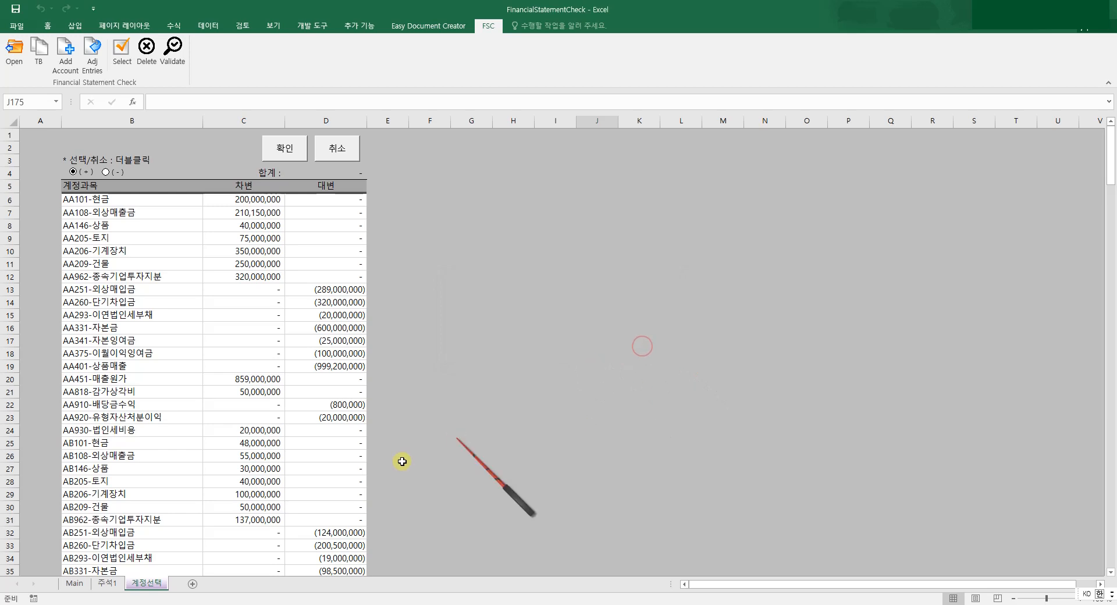
Insert a new worksheet before the 주석1 sheet and name it 통합재무제표.
click(111, 583)
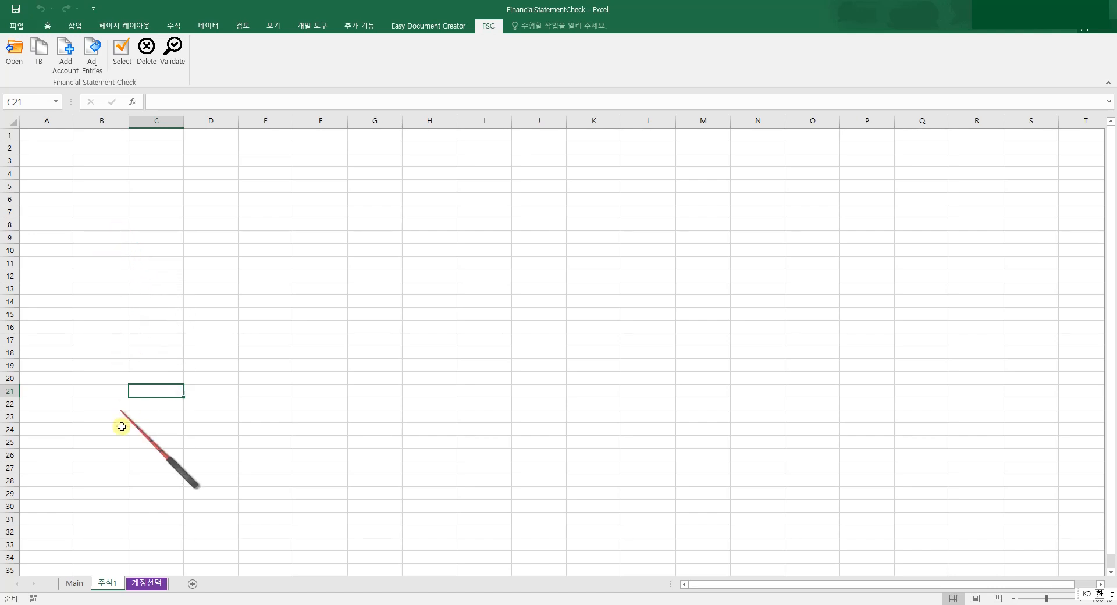
right_click(112, 586)
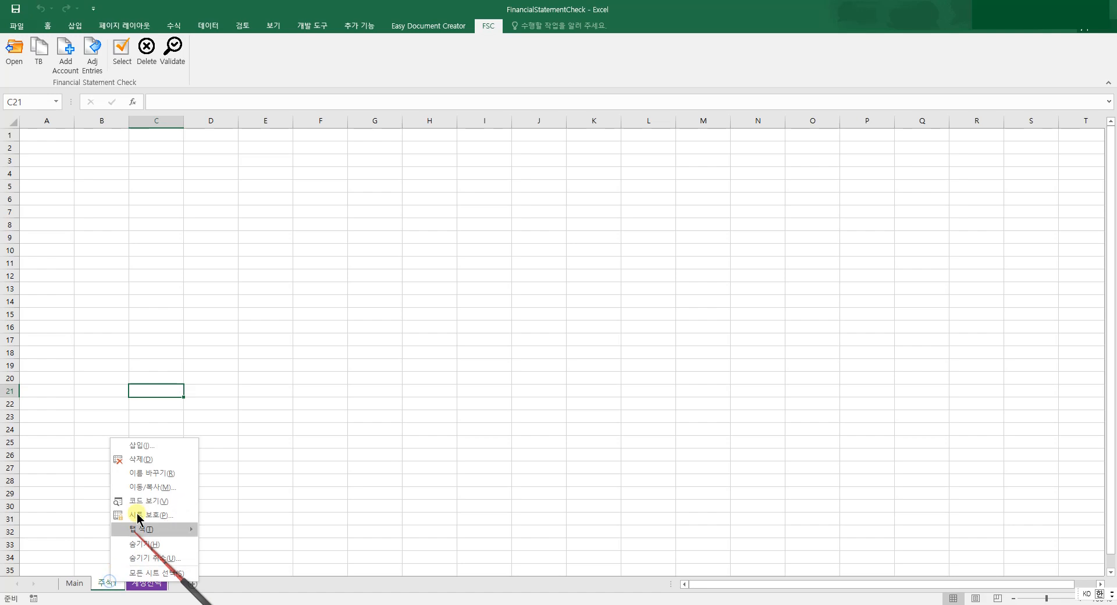
click(146, 446)
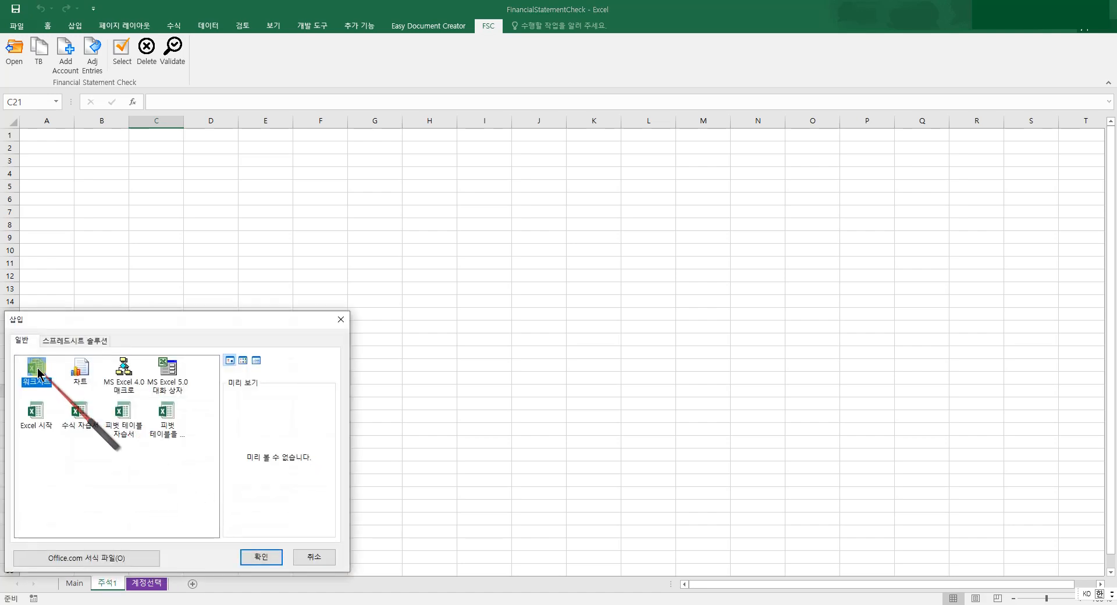
double_click(36, 368)
double_click(122, 585)
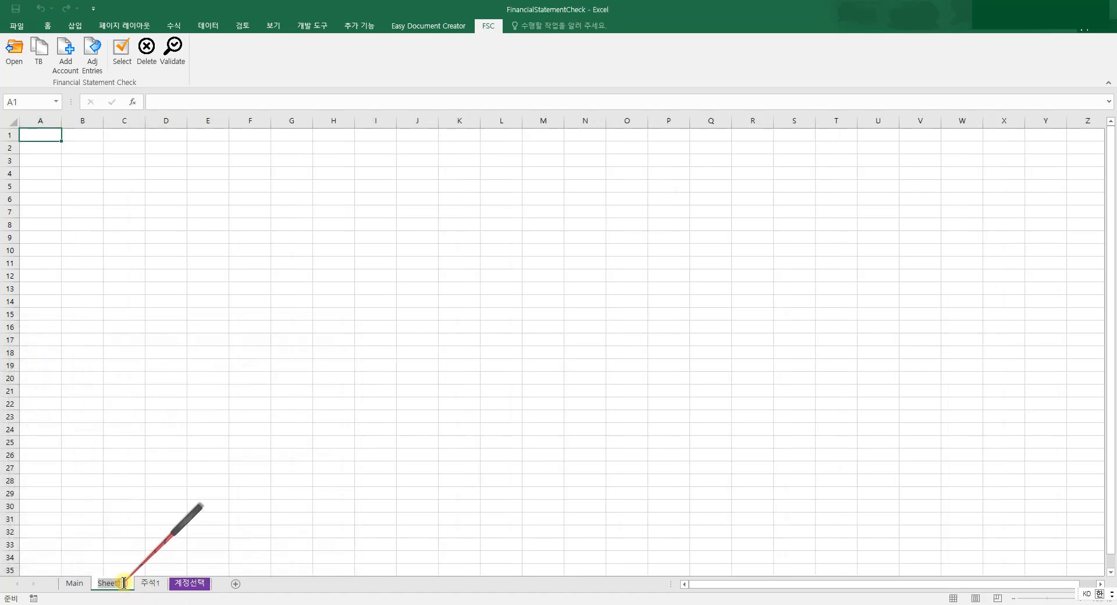
text(xh)
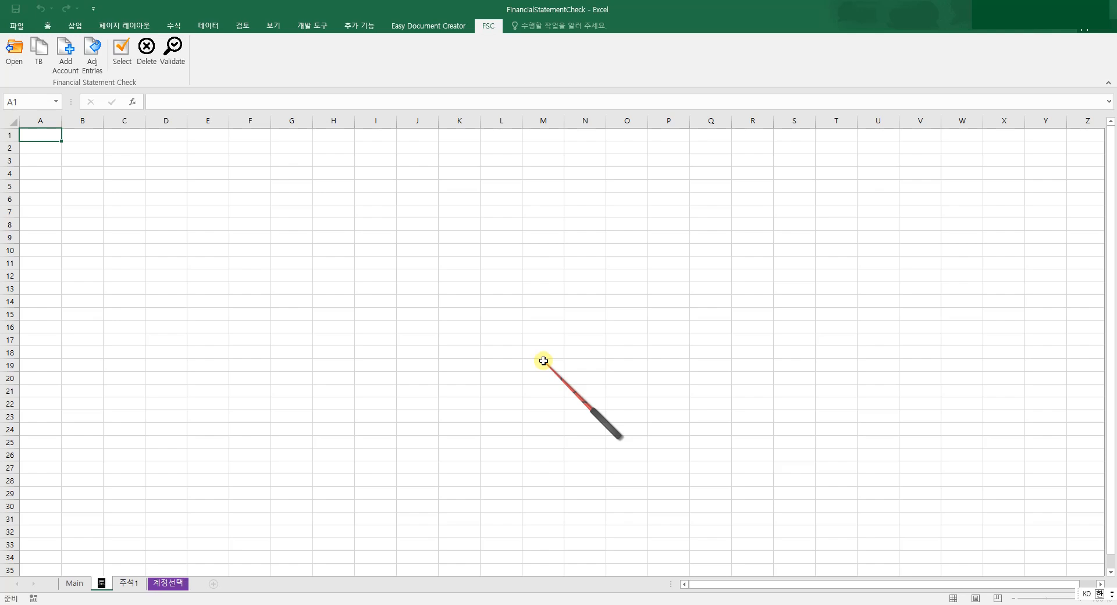
text(합재무제표)
key(Return)
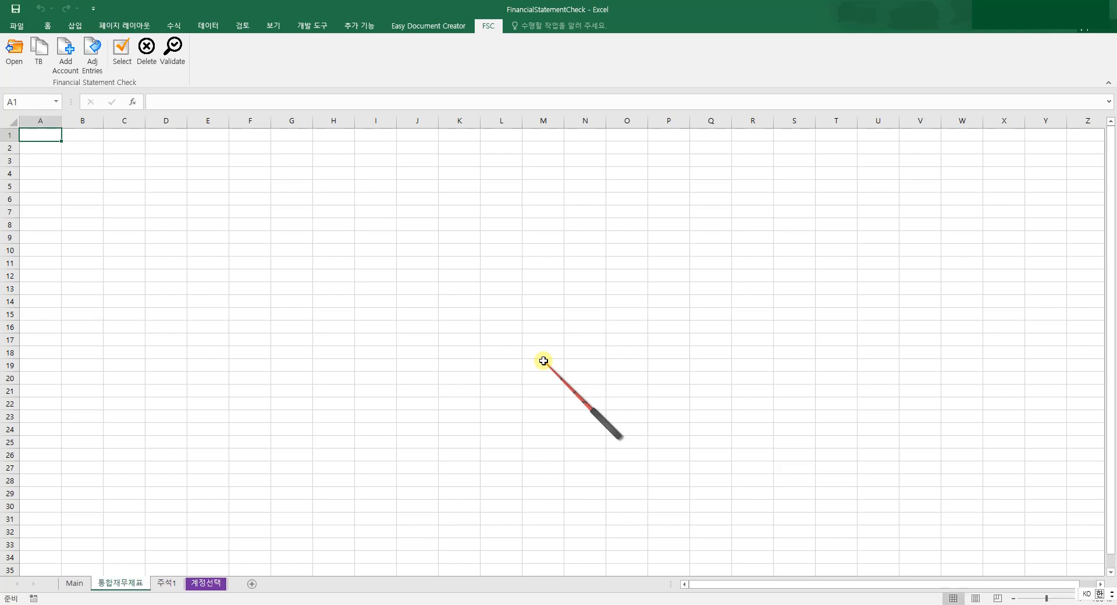
On 통합재무제표, enter the heading 재무상태표 in B2 and the label 현금및현금성자산 in A3, and fit column A to its text.
click(158, 583)
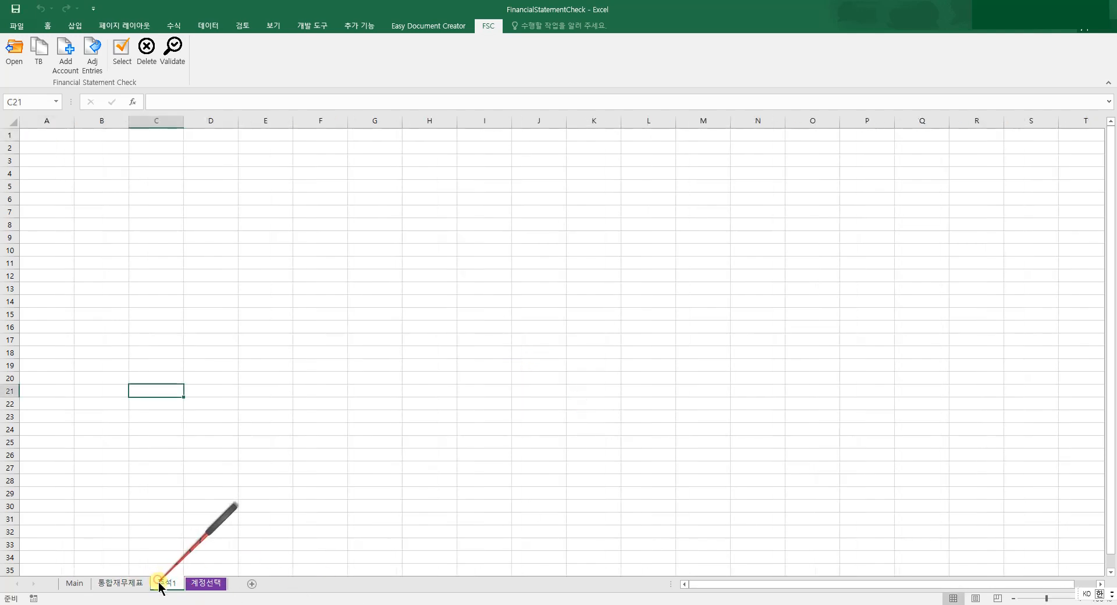
click(132, 585)
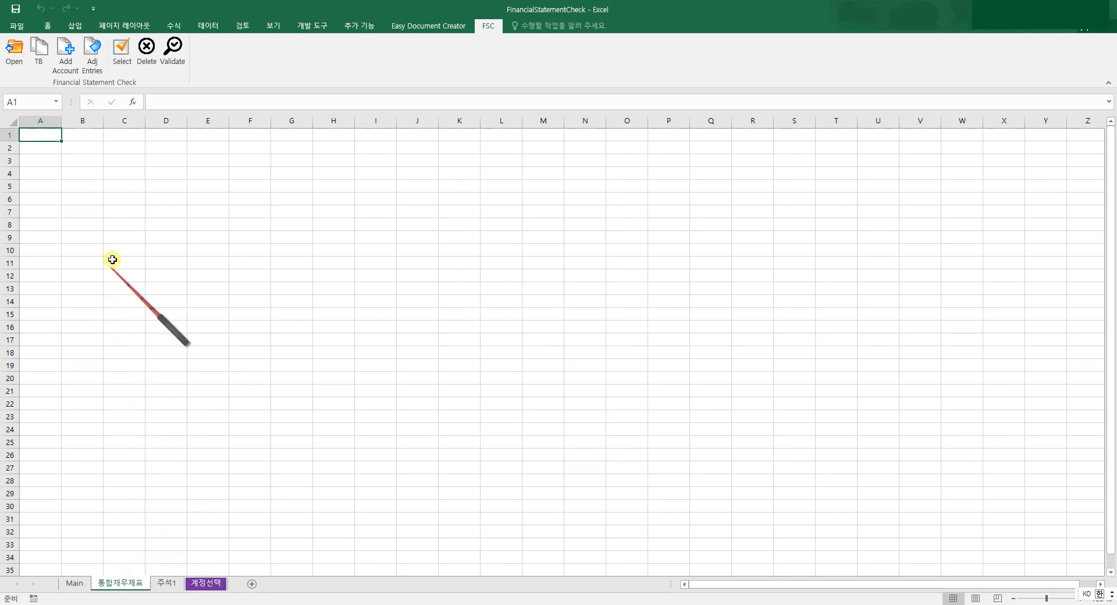
click(47, 149)
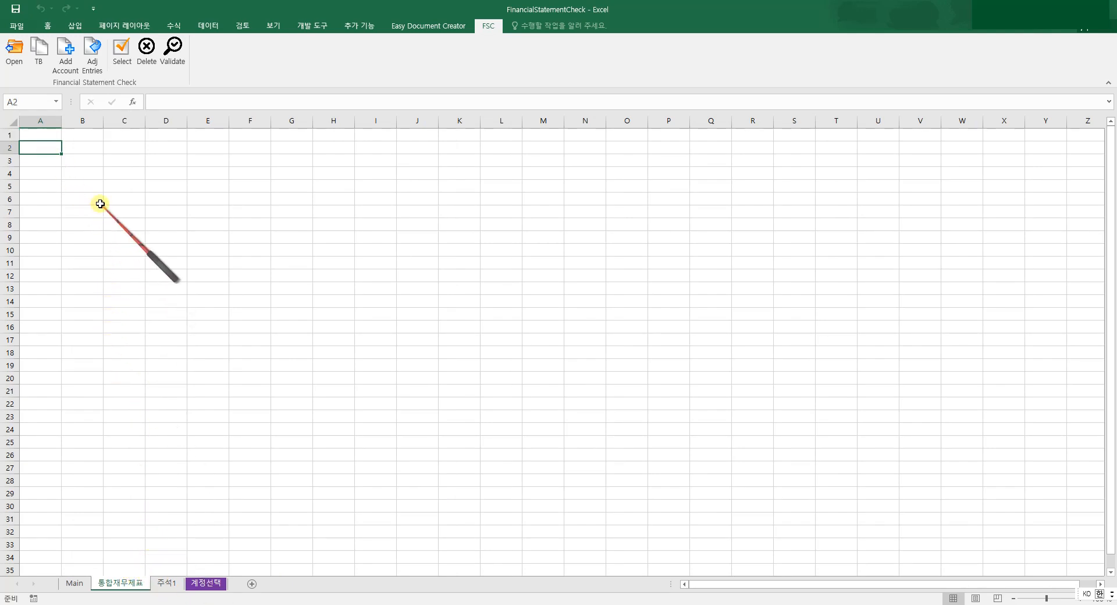
key(Right)
text(재무)
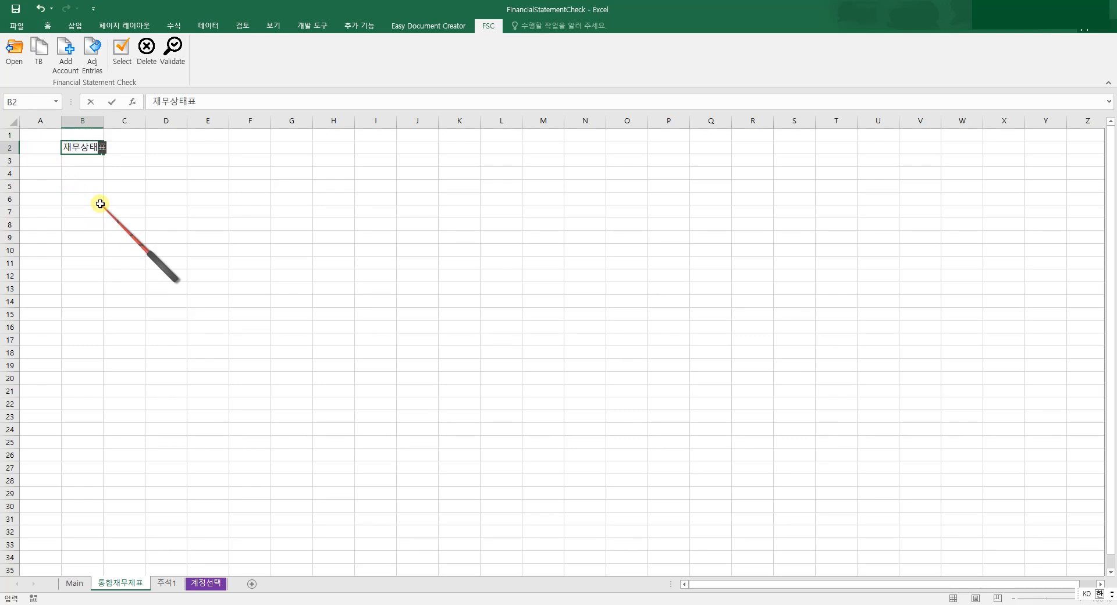
key(Return)
key(Left)
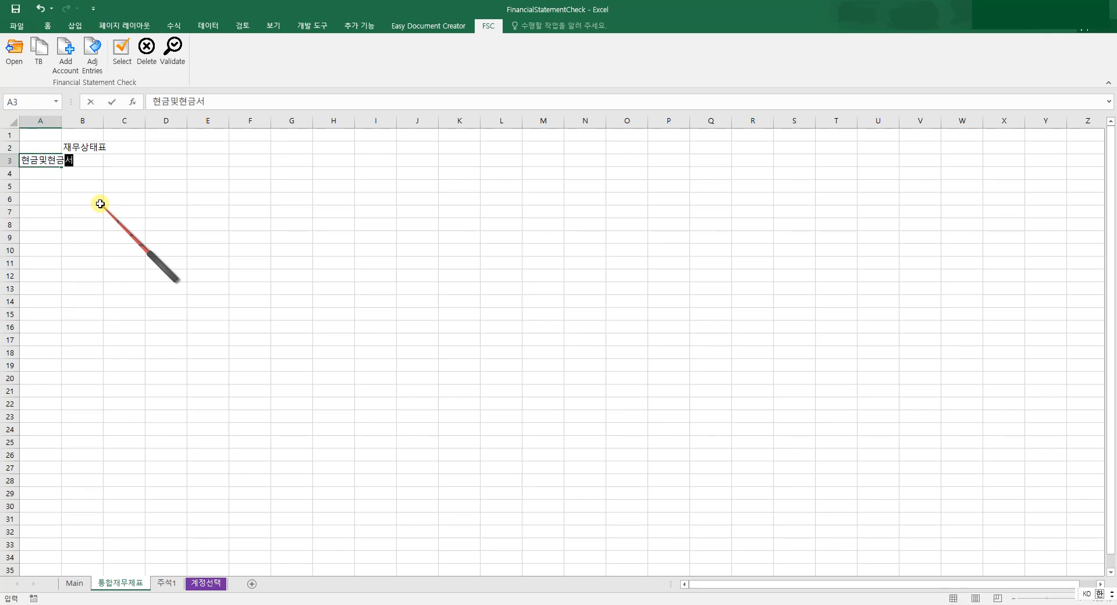
text(현금및현금성자산)
key(Return)
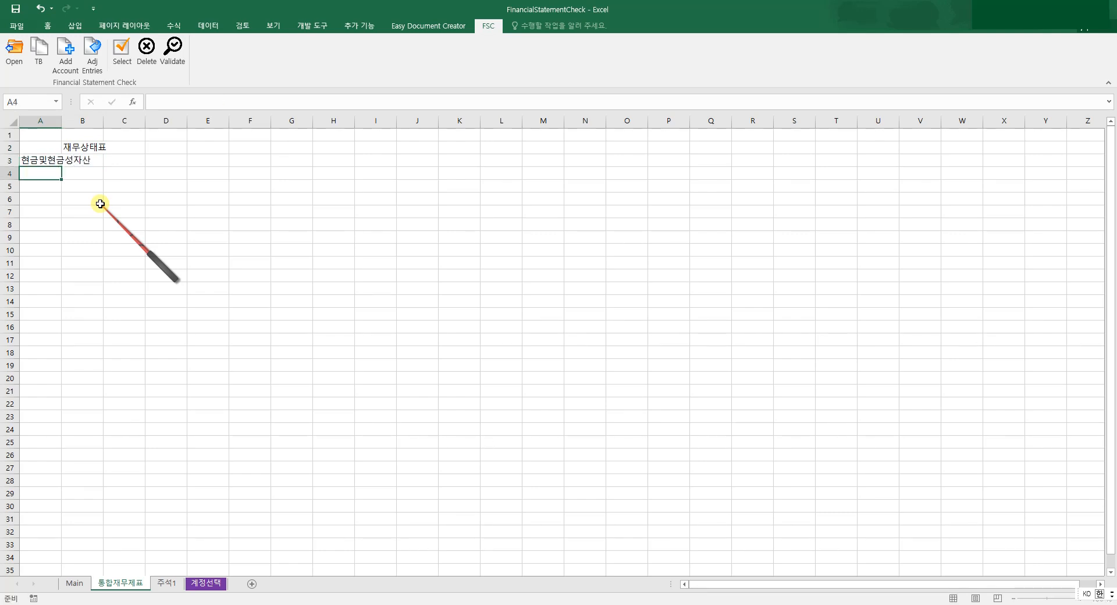
double_click(61, 121)
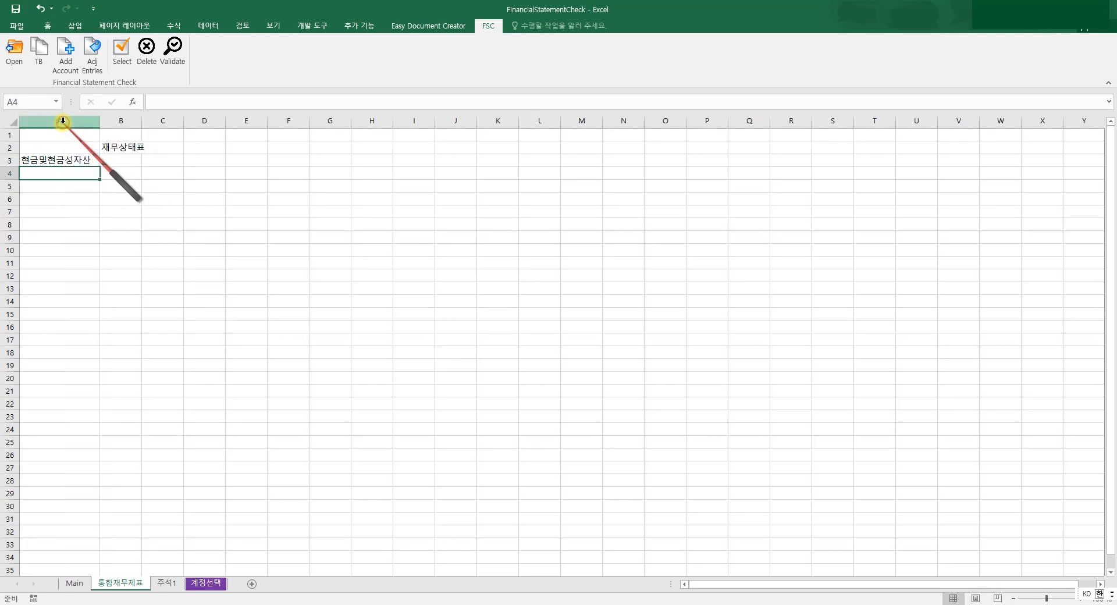
Start account selection for cell B3 and mark the cash accounts AA101-현금, AC101-현금, AD101-현금 and AB101-현금.
click(129, 162)
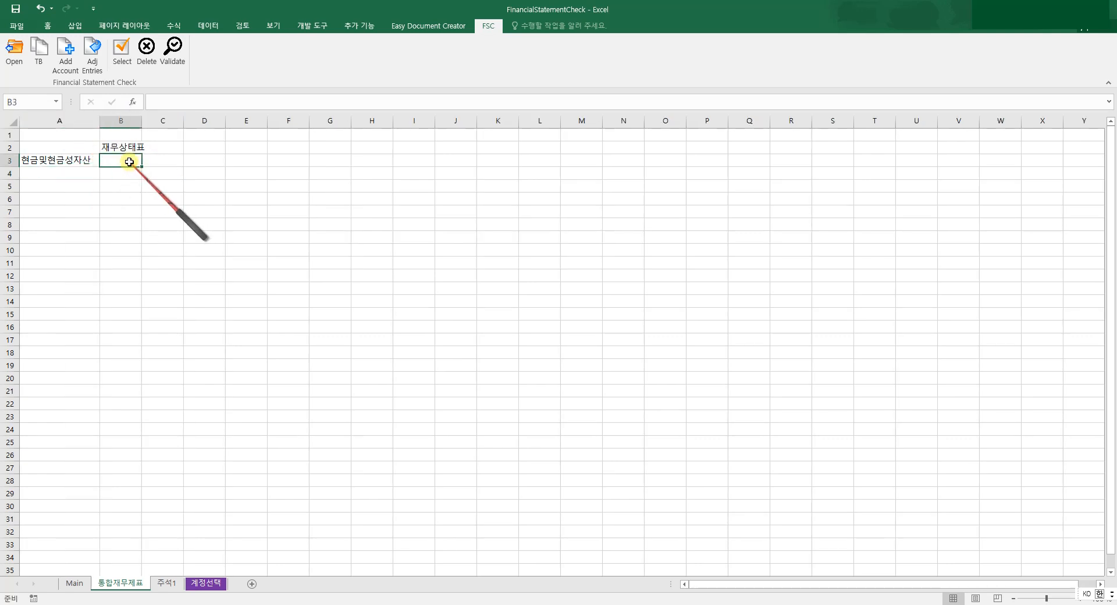
click(129, 42)
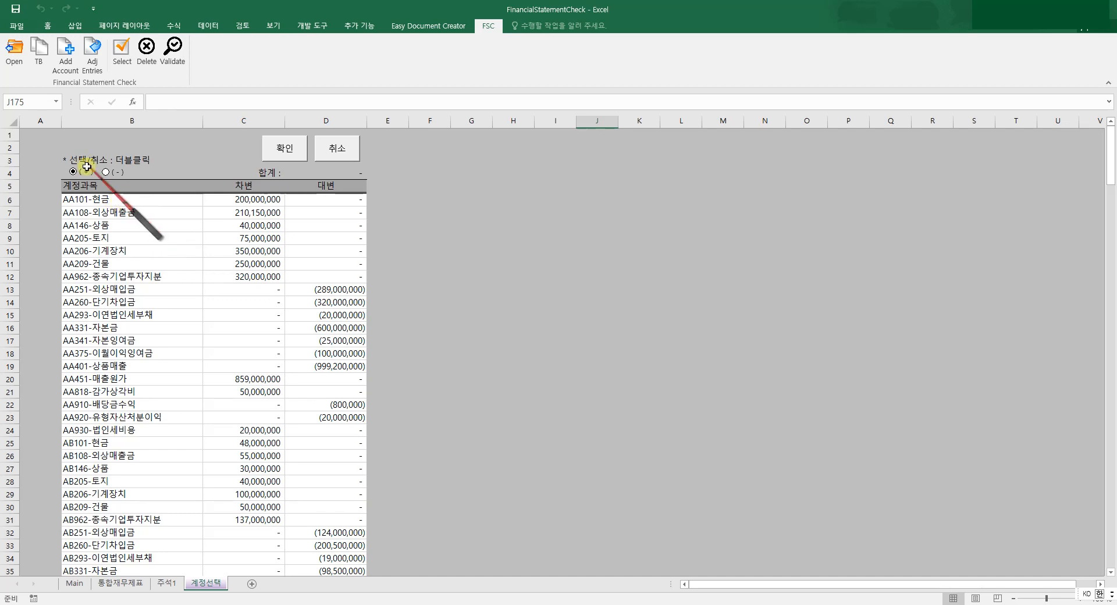
double_click(132, 202)
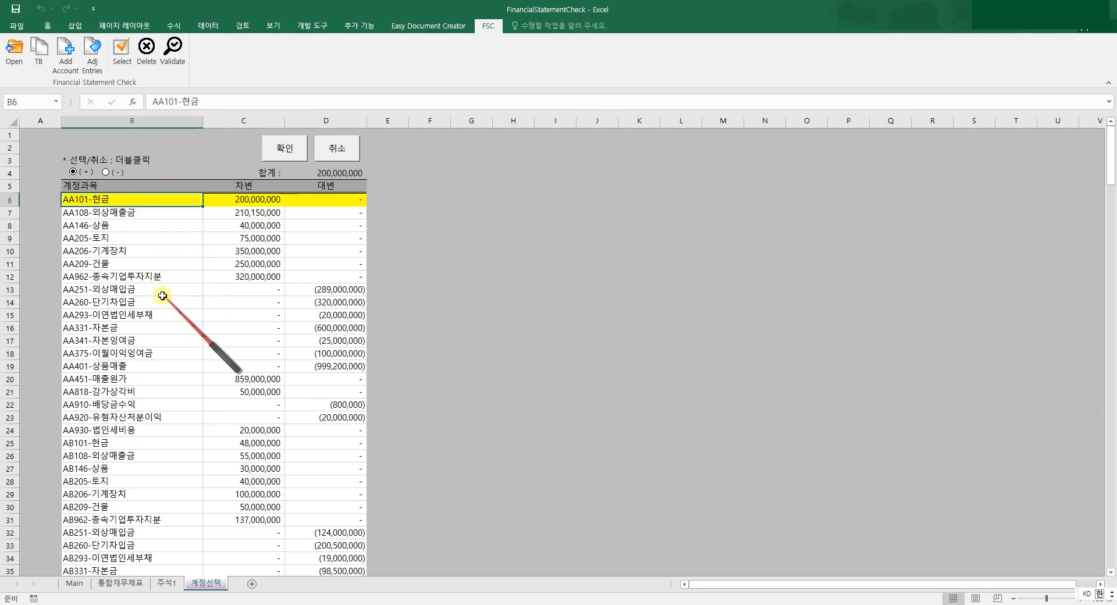
scroll(165, 336, down, 5)
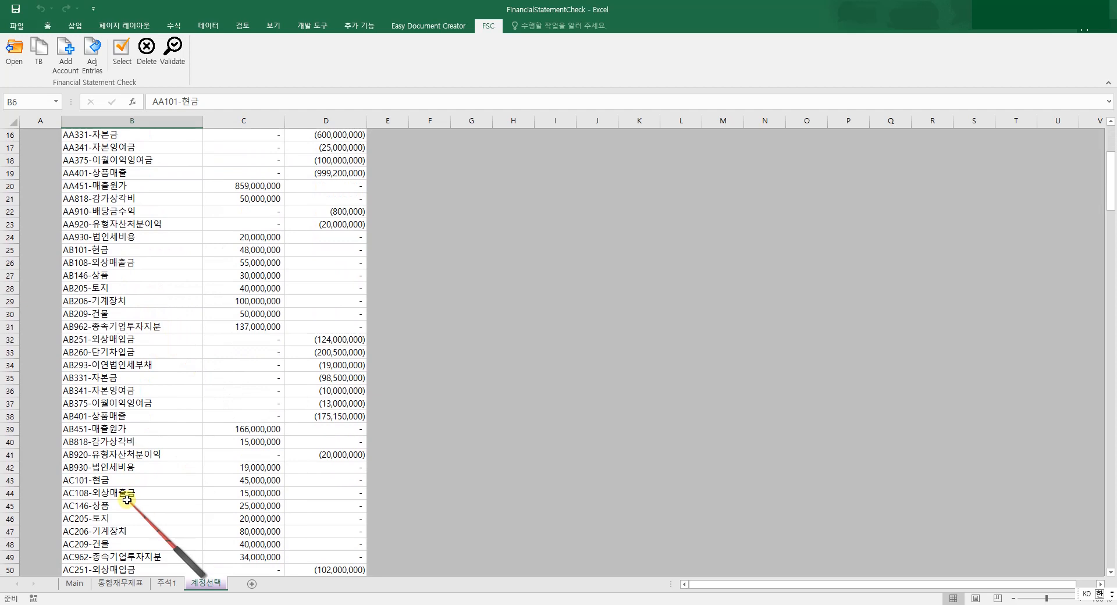
double_click(125, 481)
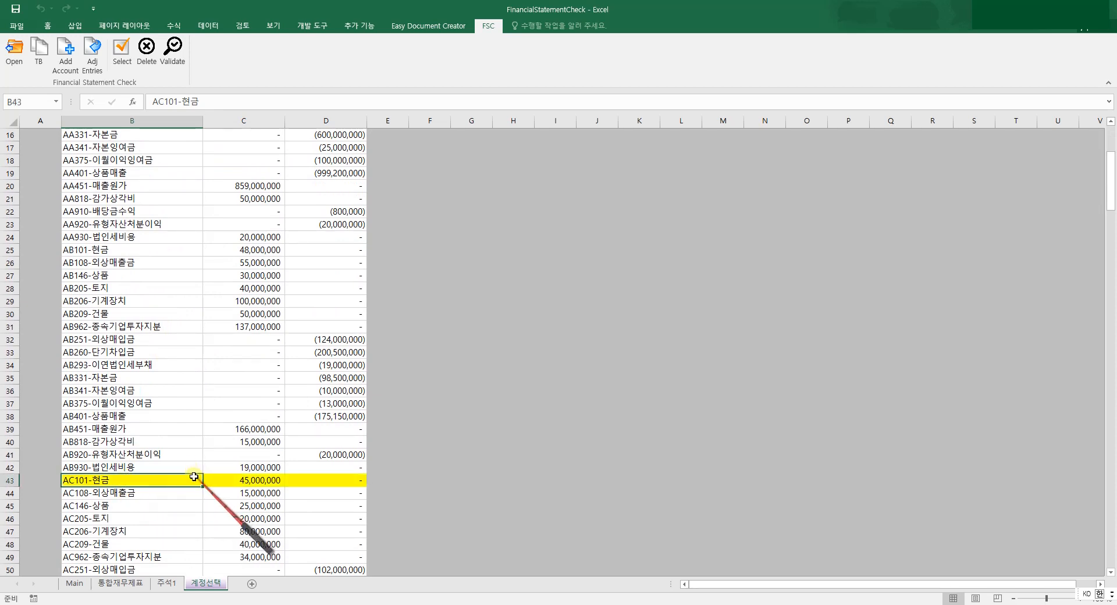
scroll(232, 497, down, 11)
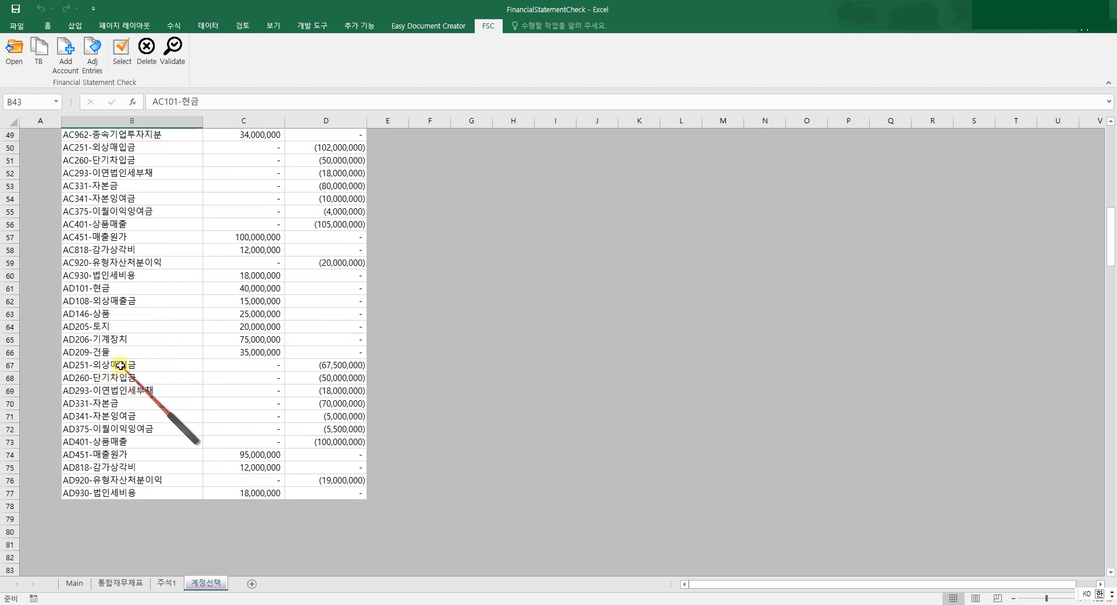
scroll(127, 366, up, 2)
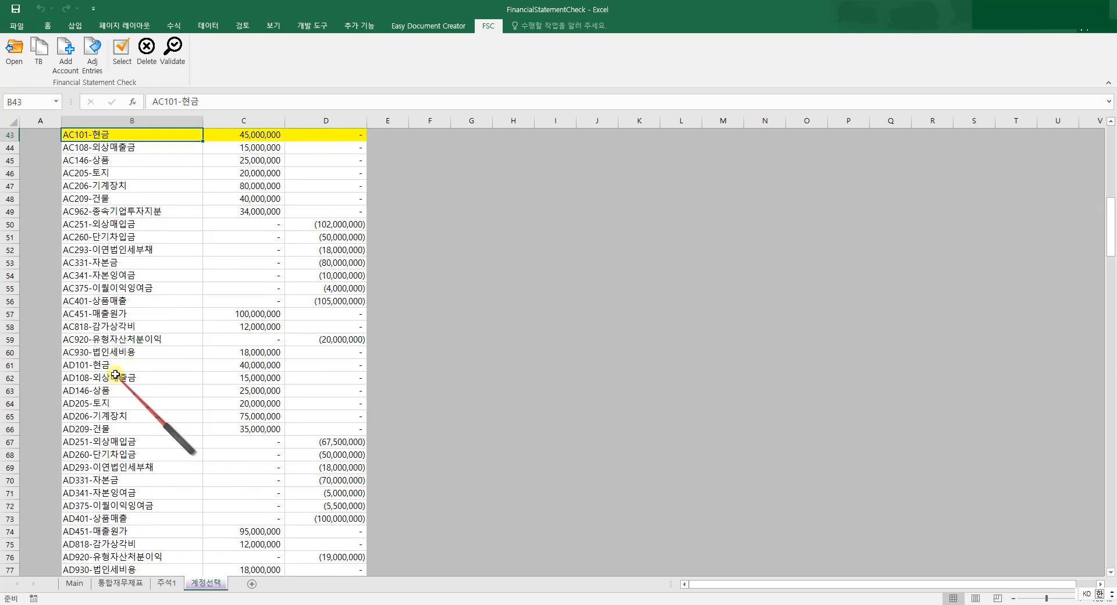
double_click(126, 367)
scroll(231, 413, up, 9)
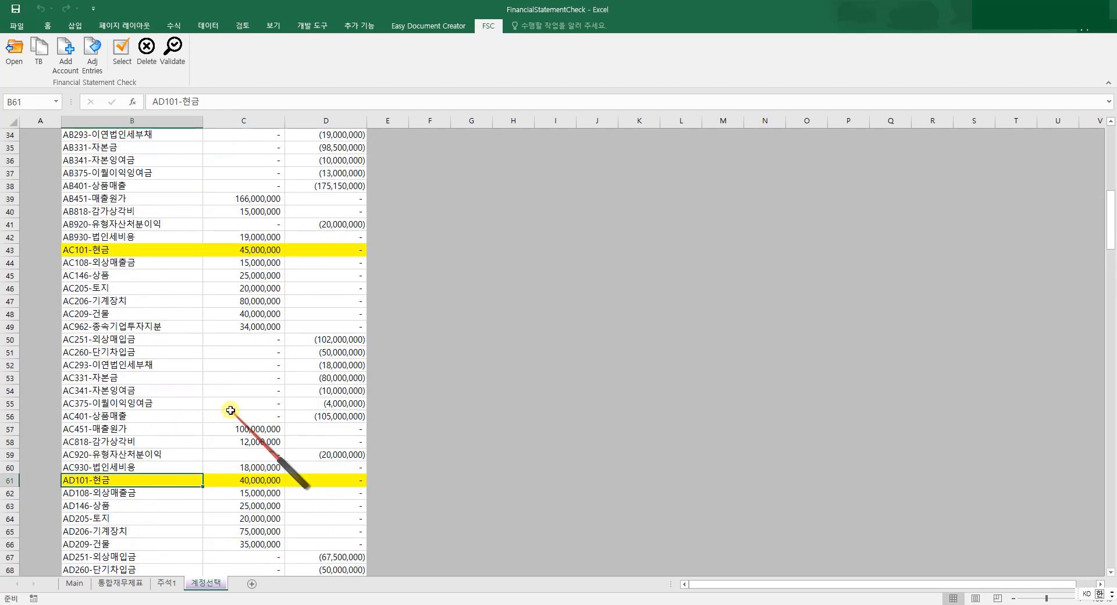
scroll(230, 410, up, 5)
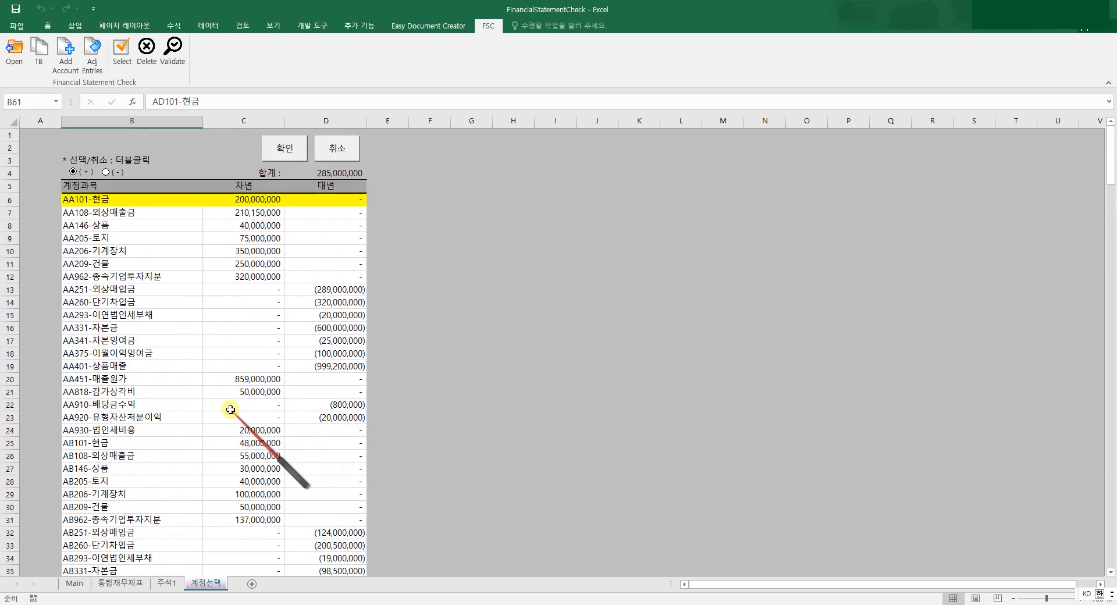
double_click(128, 443)
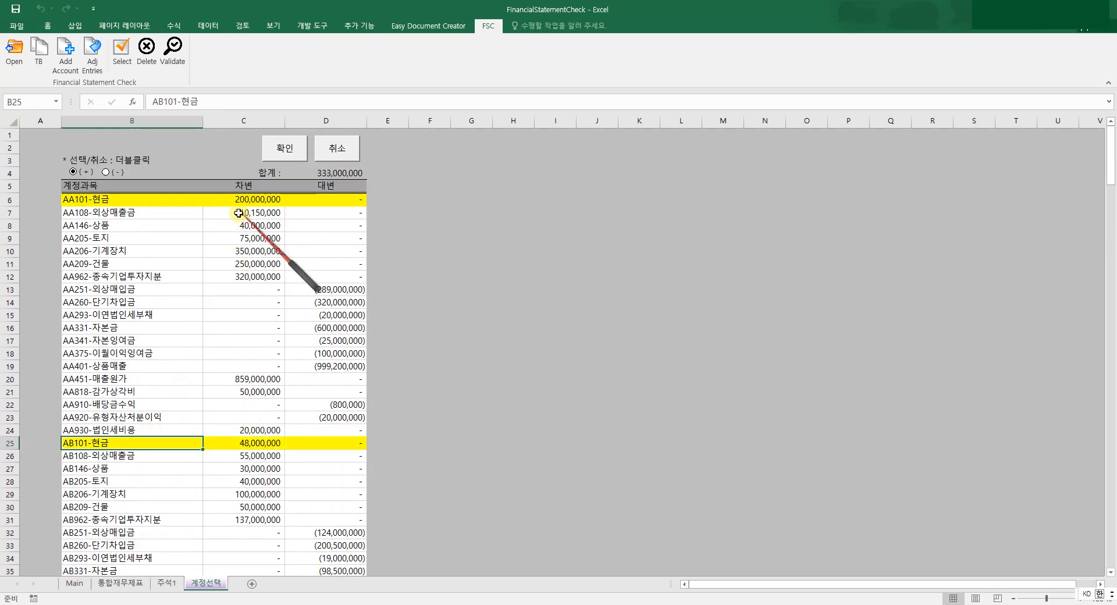
Review the marked cash accounts in the list and enter their total in cell B3 of 통합재무제표.
scroll(260, 441, down, 6)
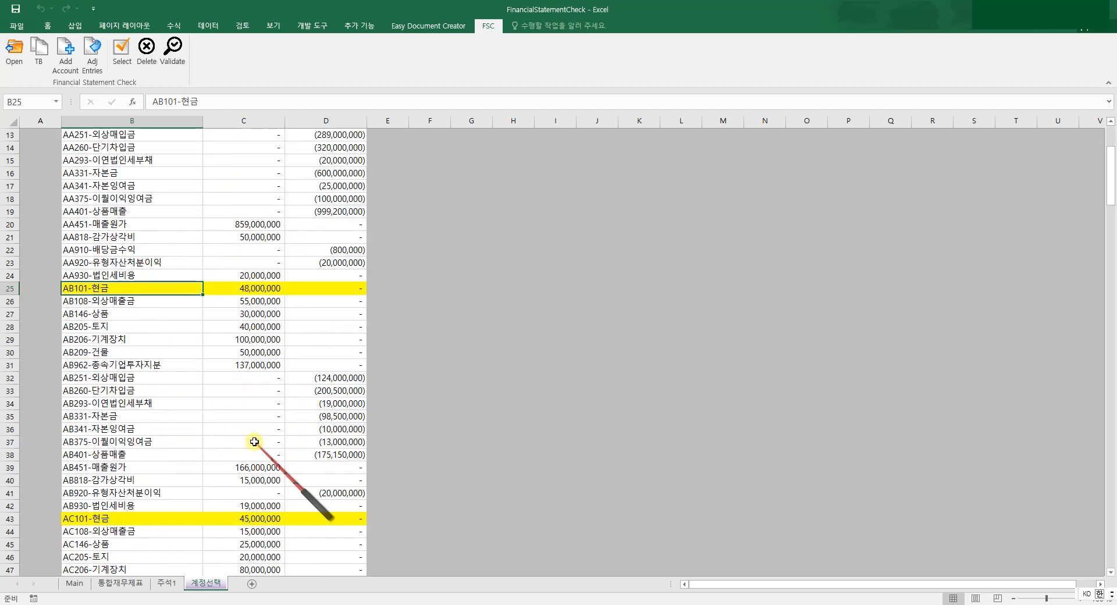
scroll(259, 440, down, 4)
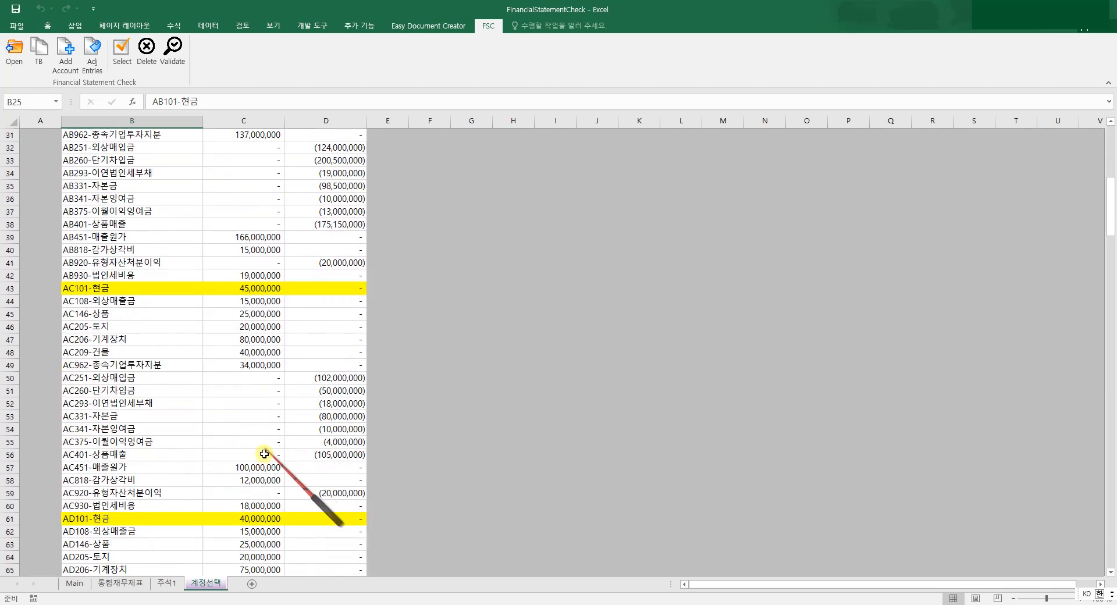
scroll(251, 494, up, 10)
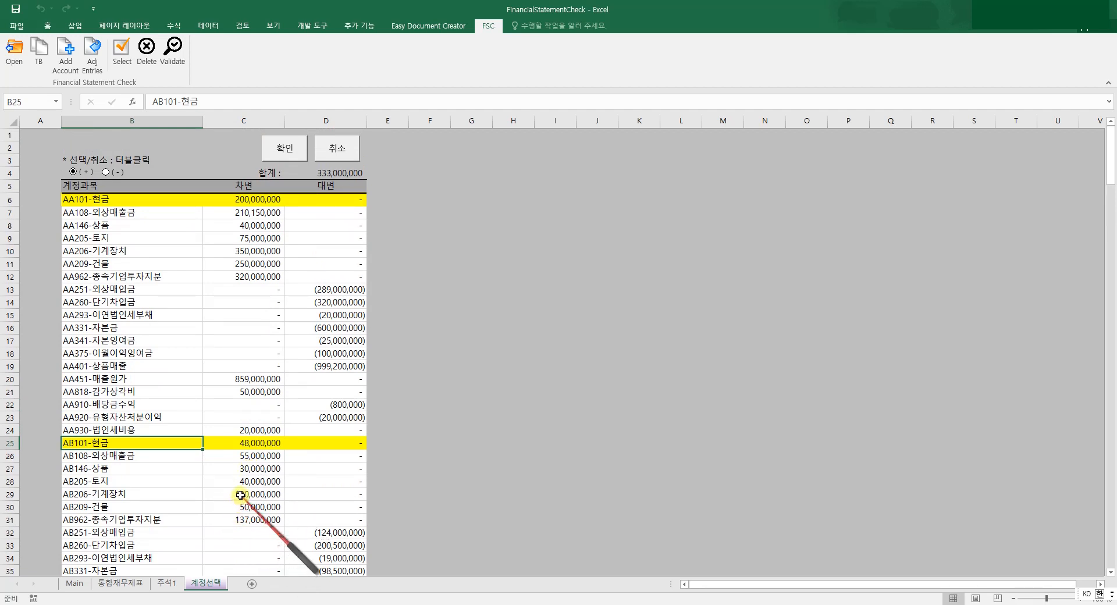
click(283, 153)
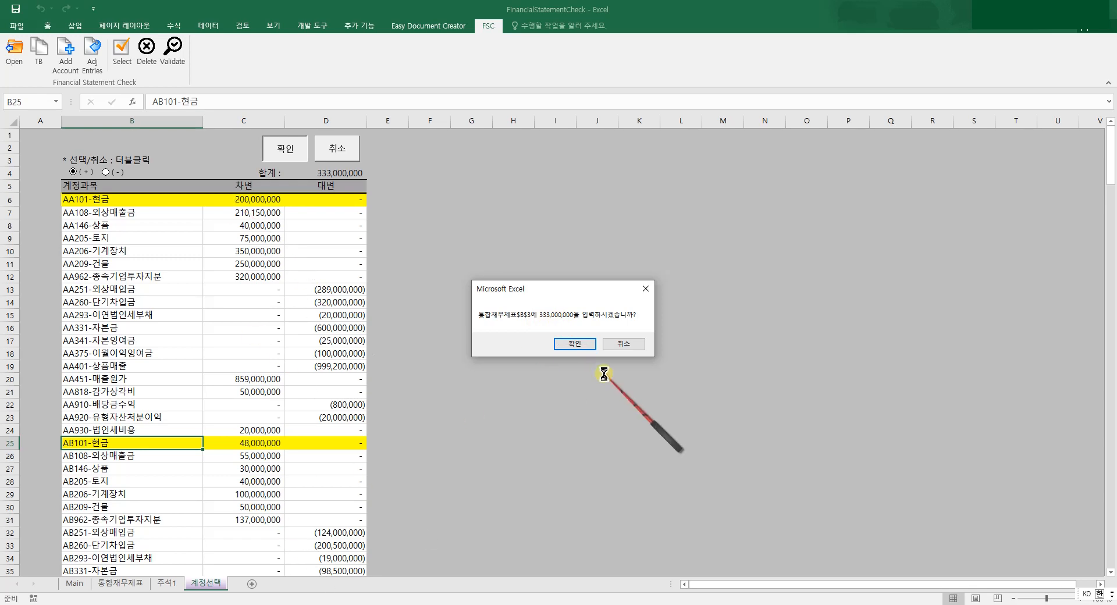
click(574, 343)
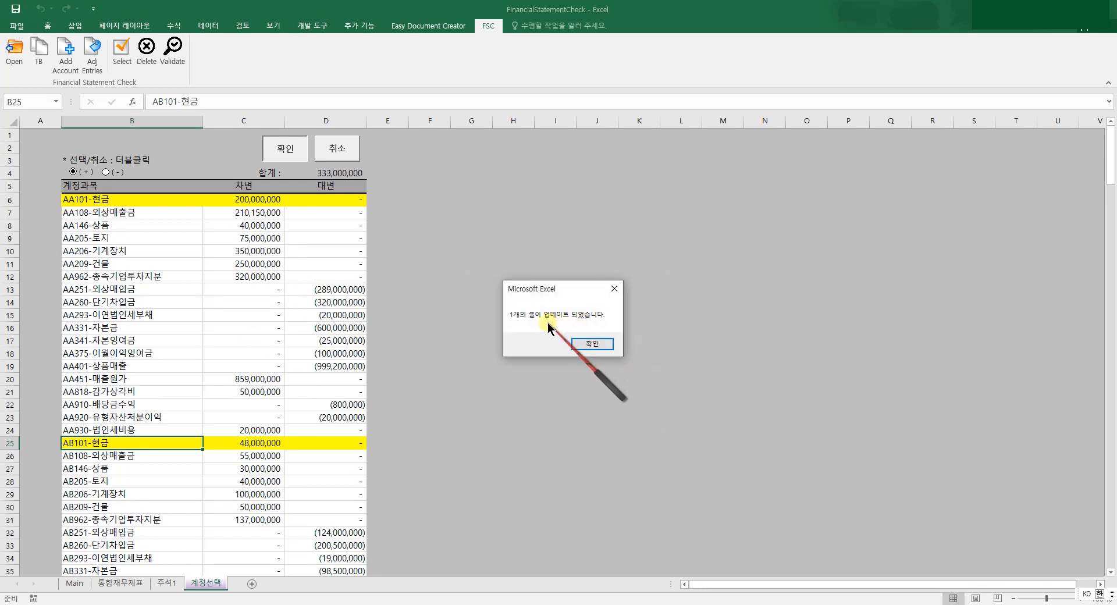
click(593, 344)
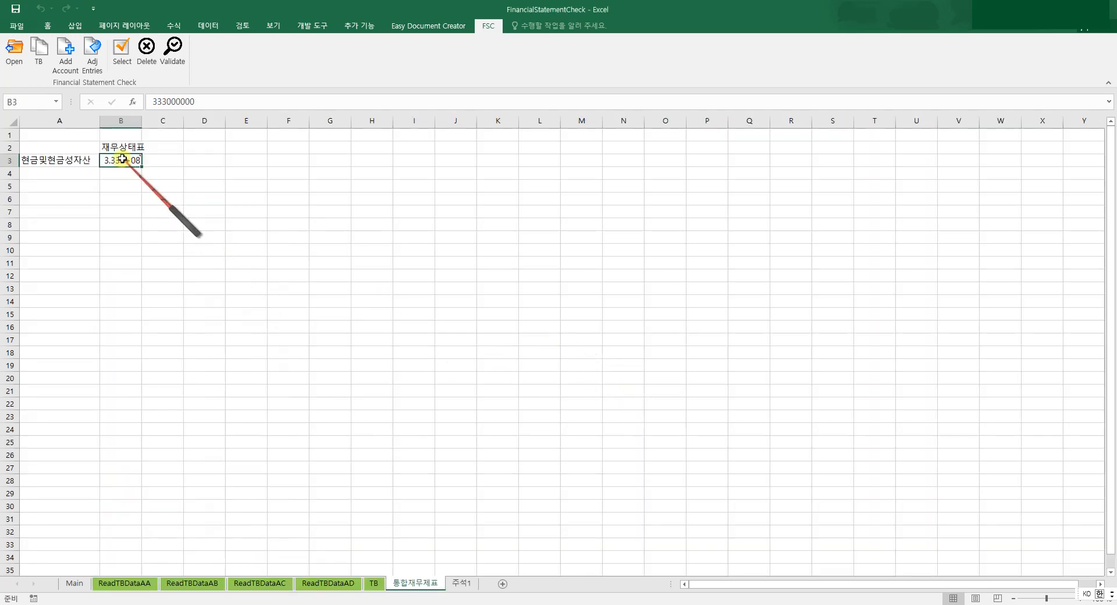
Format the cash total in cell B3 of 통합재무제표 with thousands separators.
mouse_move(121, 157)
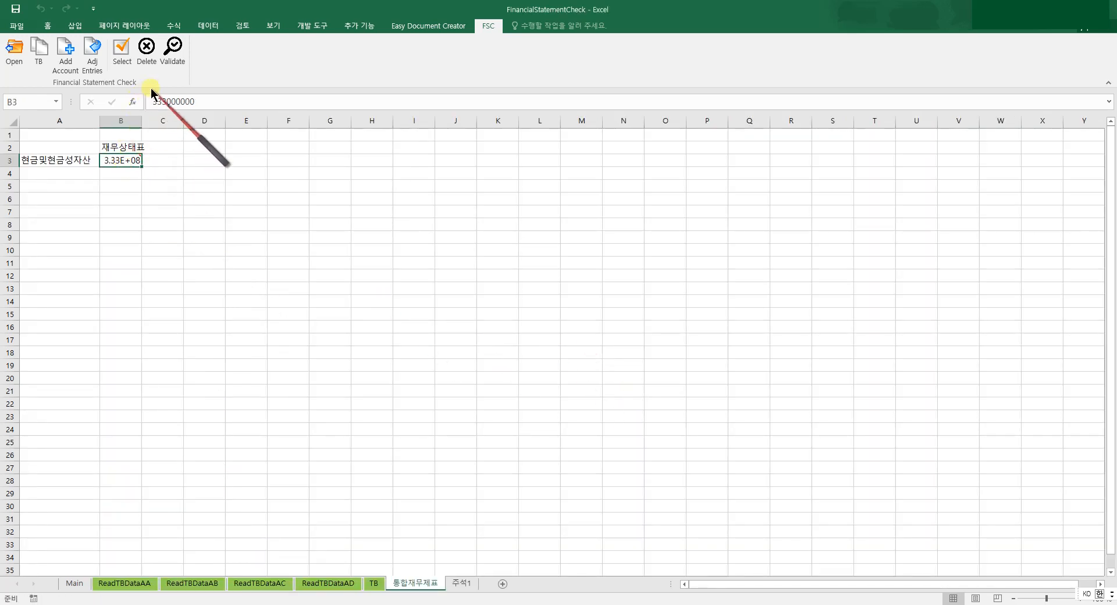
click(47, 27)
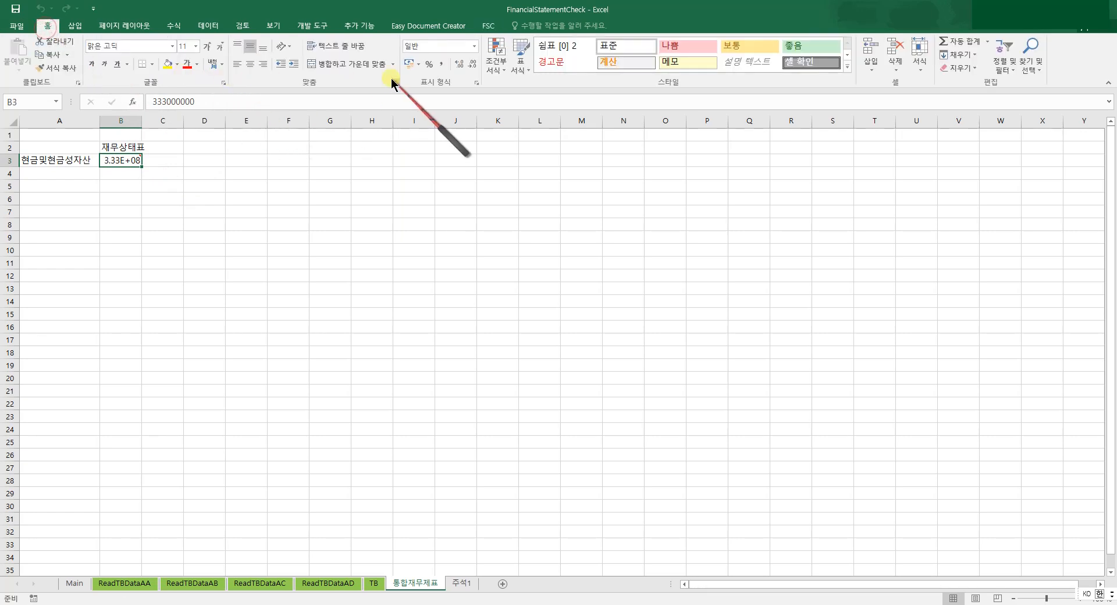
click(445, 64)
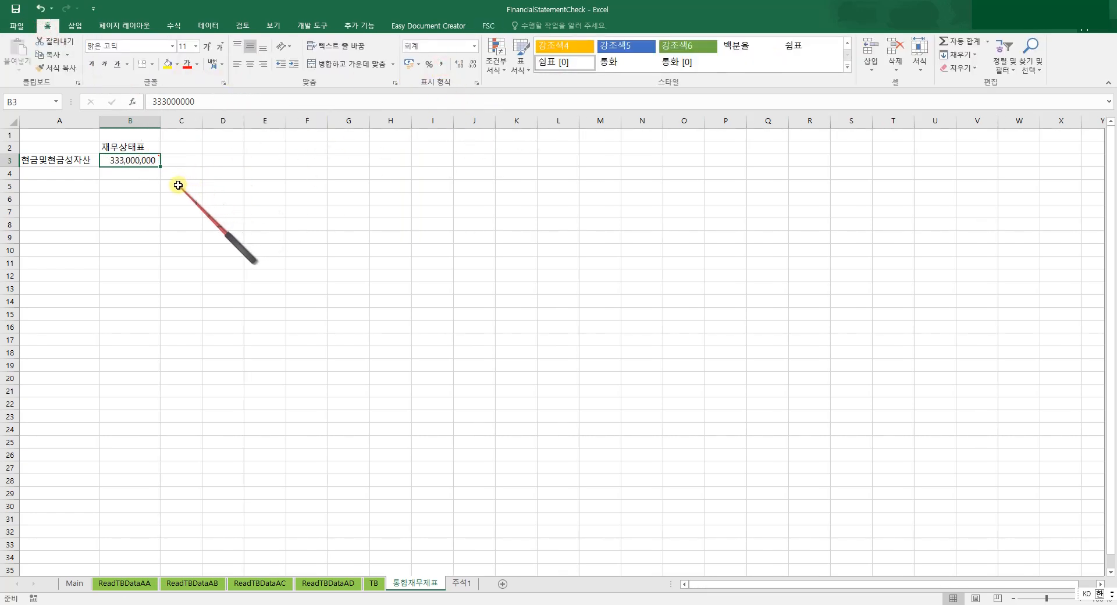
mouse_move(150, 163)
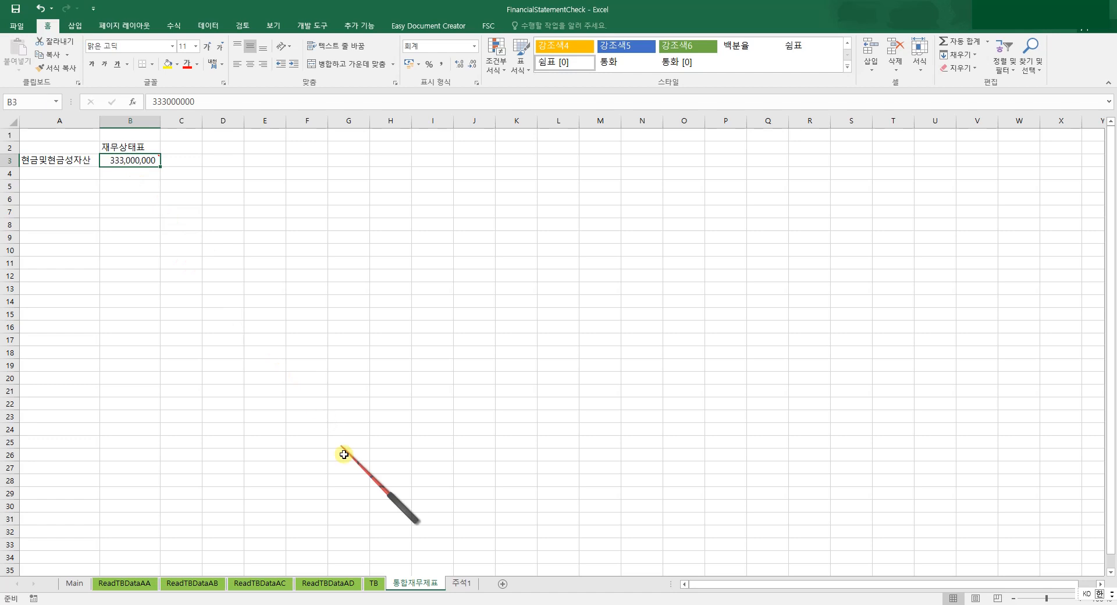
On the 주석1 sheet, start account selection for cell E9 and mark the accounts AA146-상품 and AB146-상품.
click(459, 584)
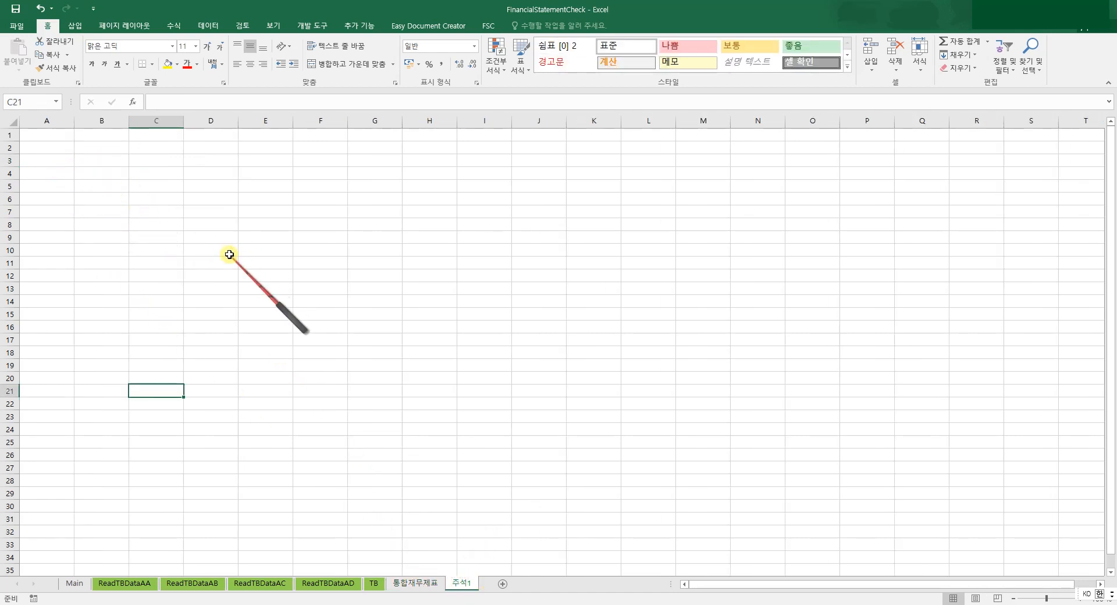
click(108, 159)
click(146, 162)
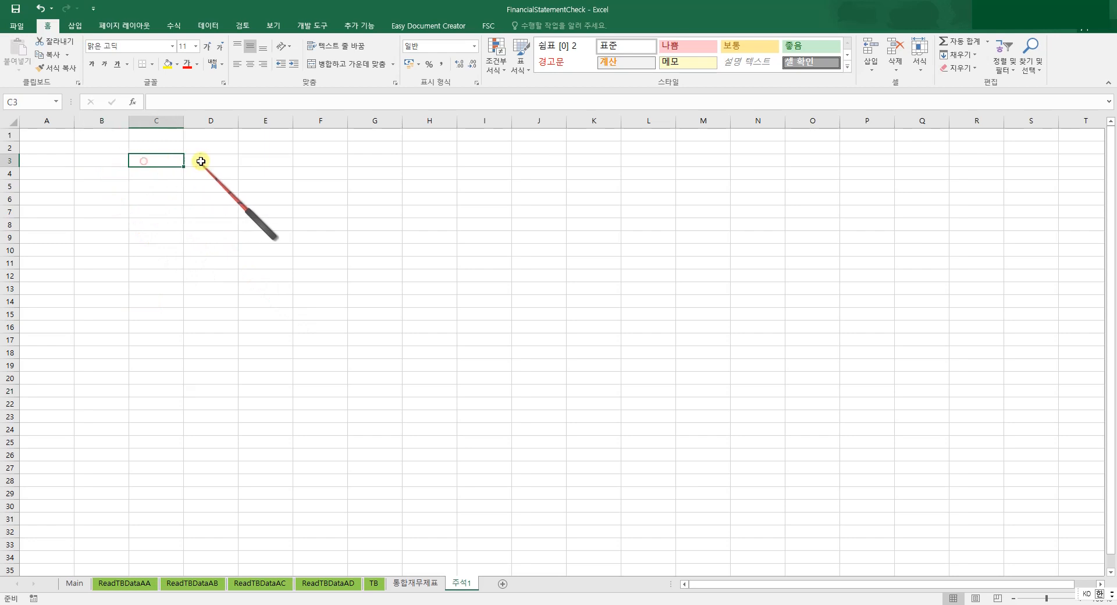
click(201, 161)
click(273, 238)
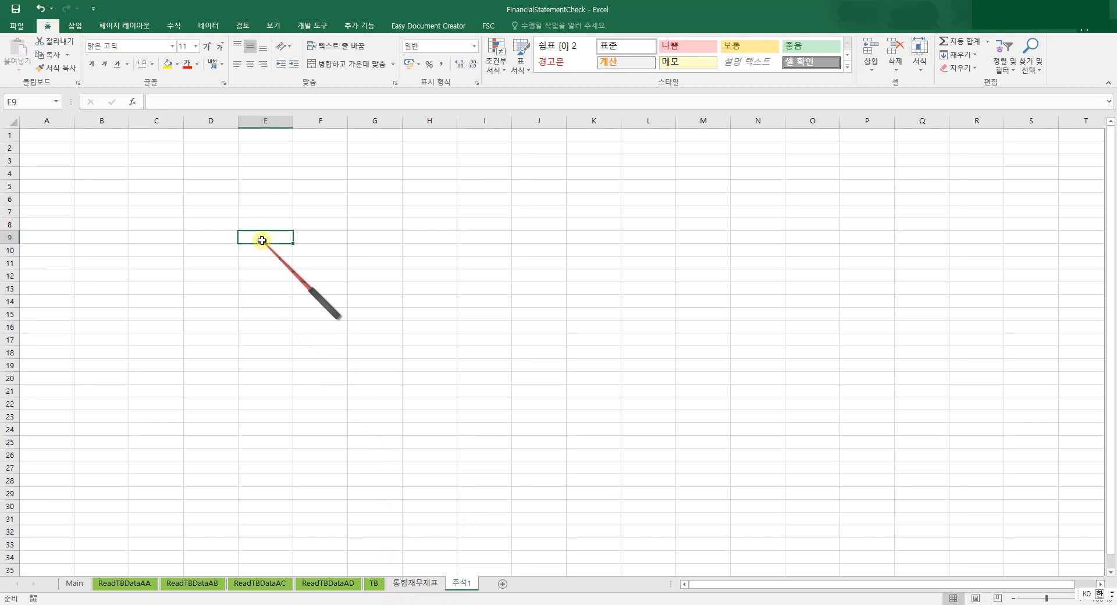
click(488, 26)
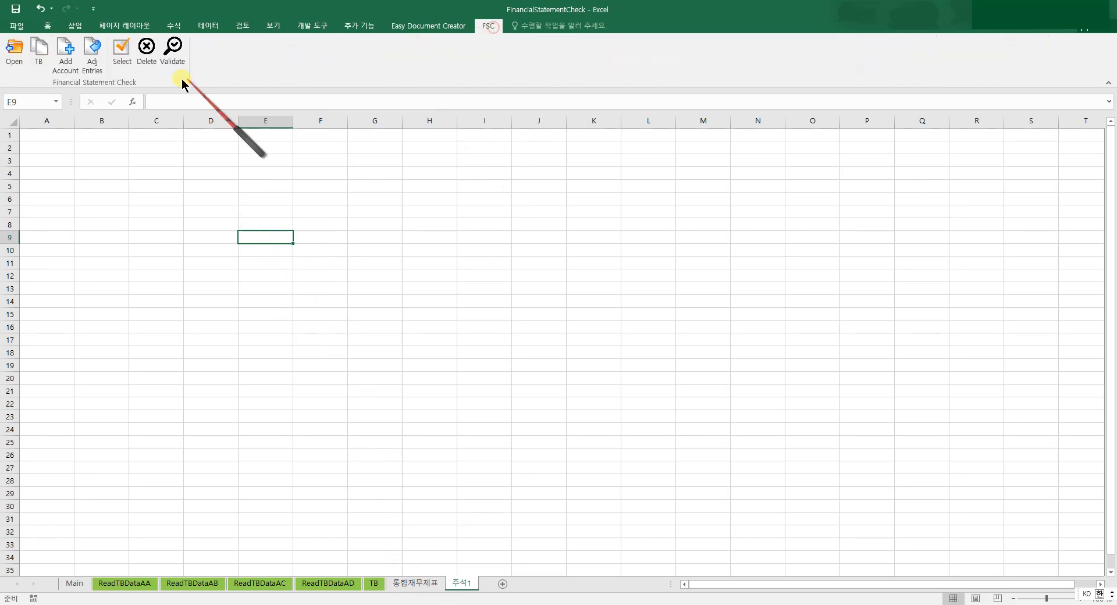
click(119, 52)
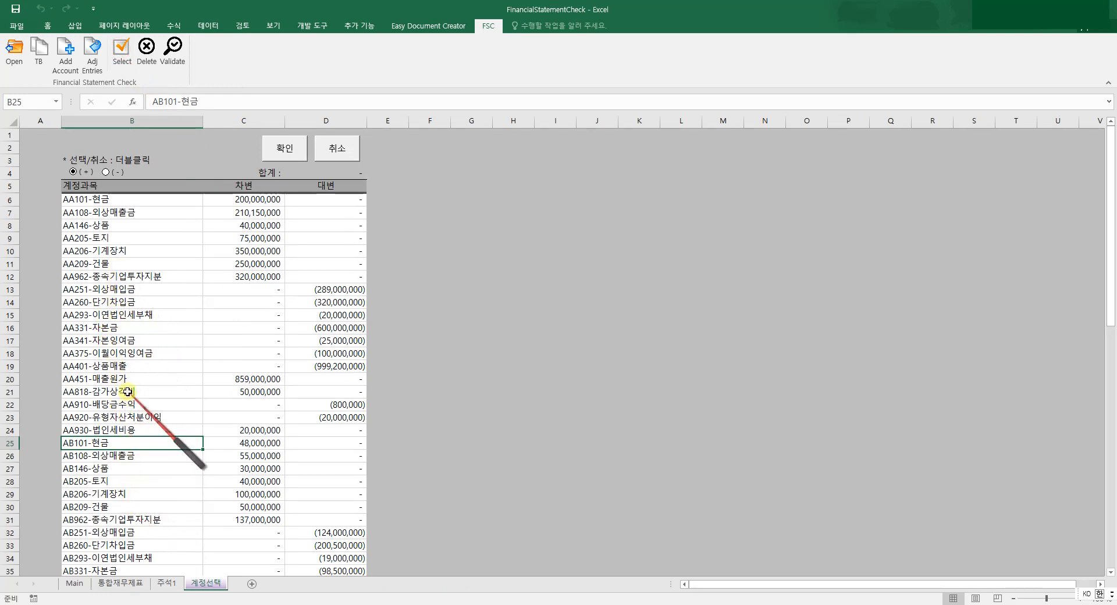
double_click(110, 226)
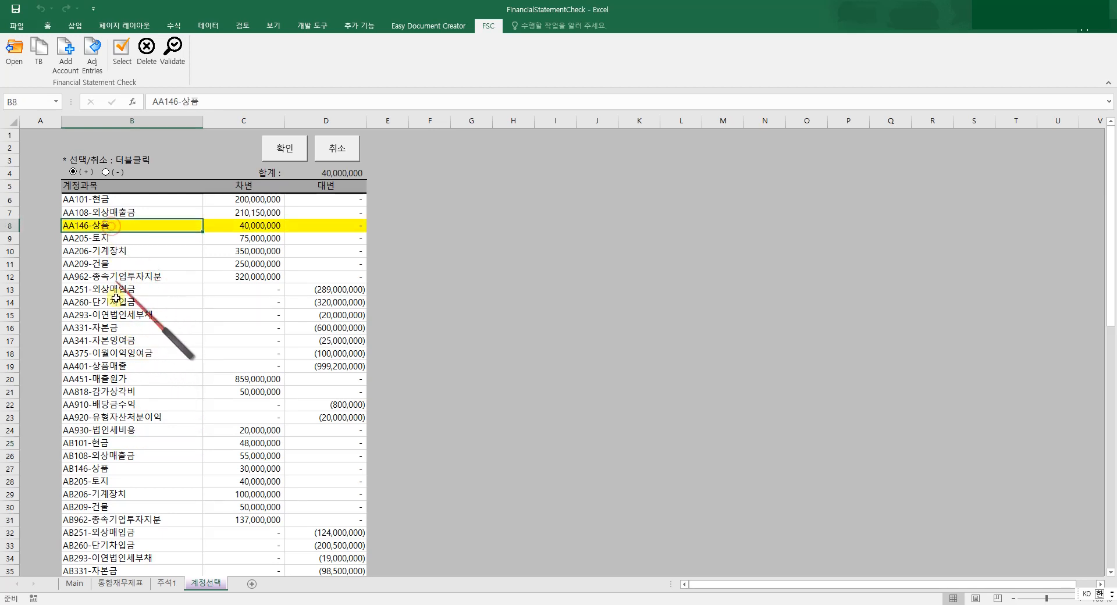
double_click(123, 470)
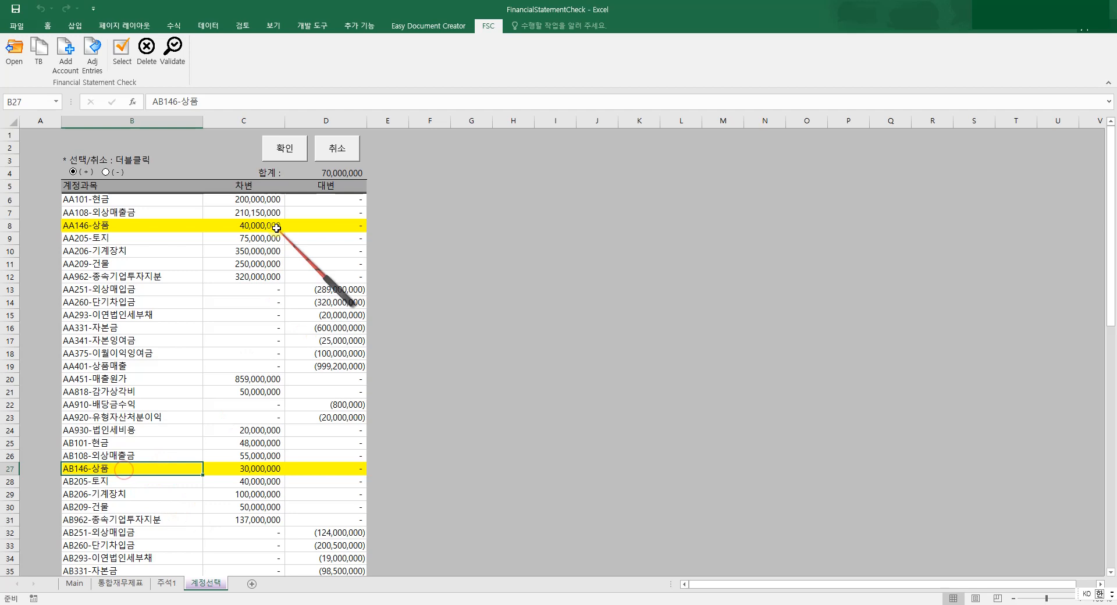
Enter the total of the marked 상품 accounts in cell E9 of 주석1.
click(285, 152)
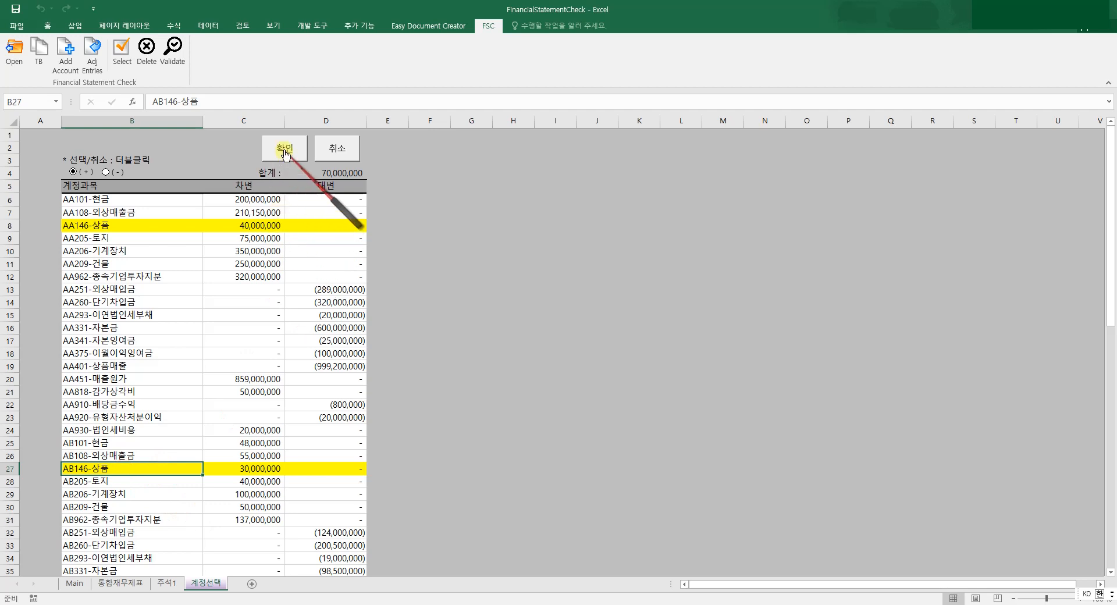
click(285, 152)
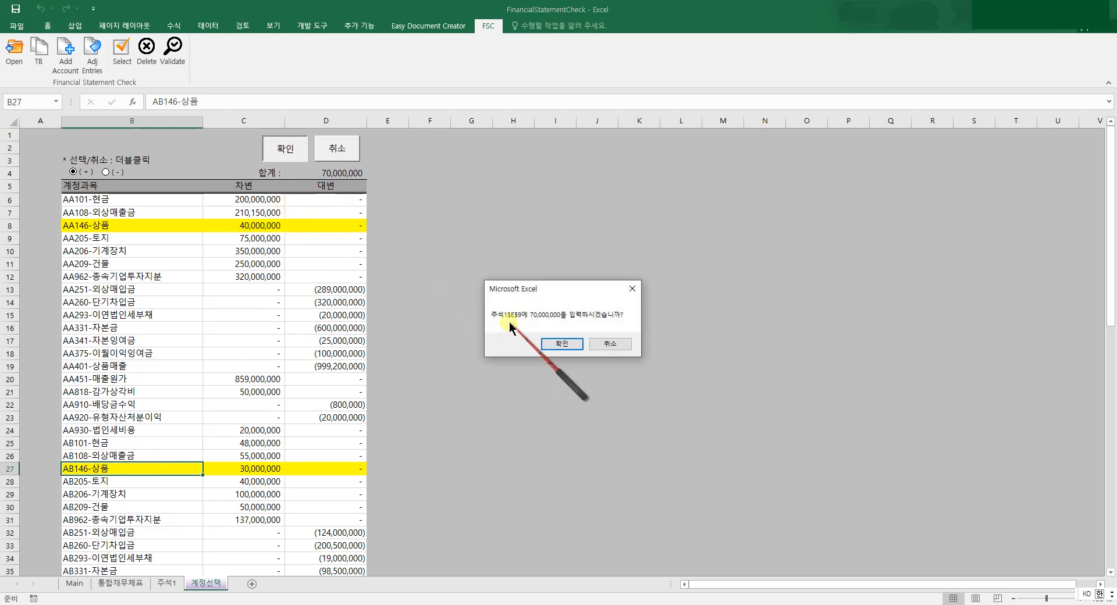
click(564, 344)
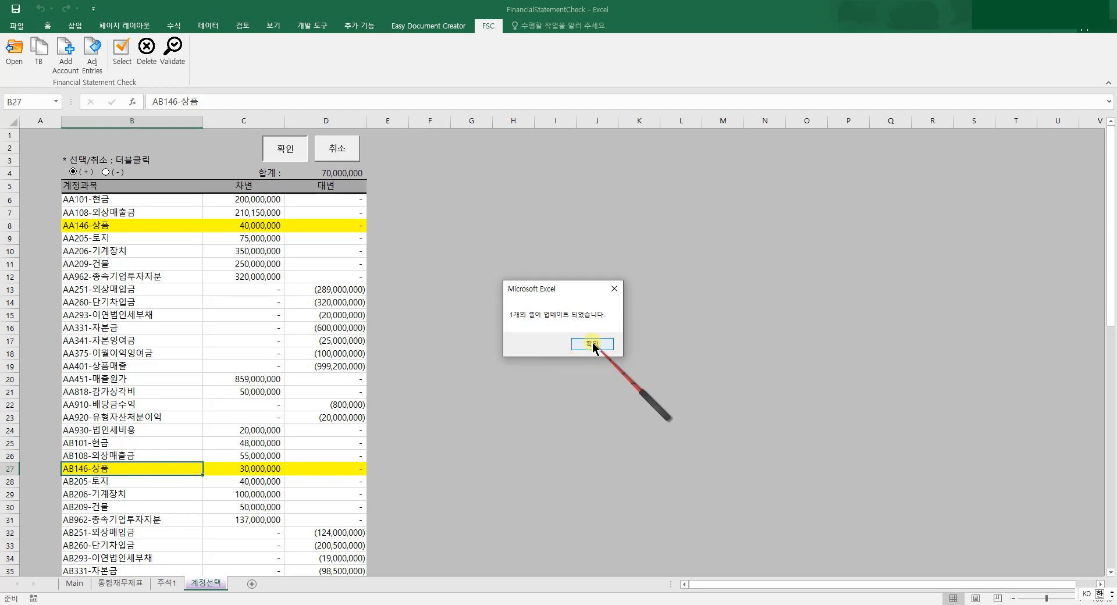
click(593, 344)
Apply all borders to the range B3:E9 on 주석1 to form a note table.
click(92, 167)
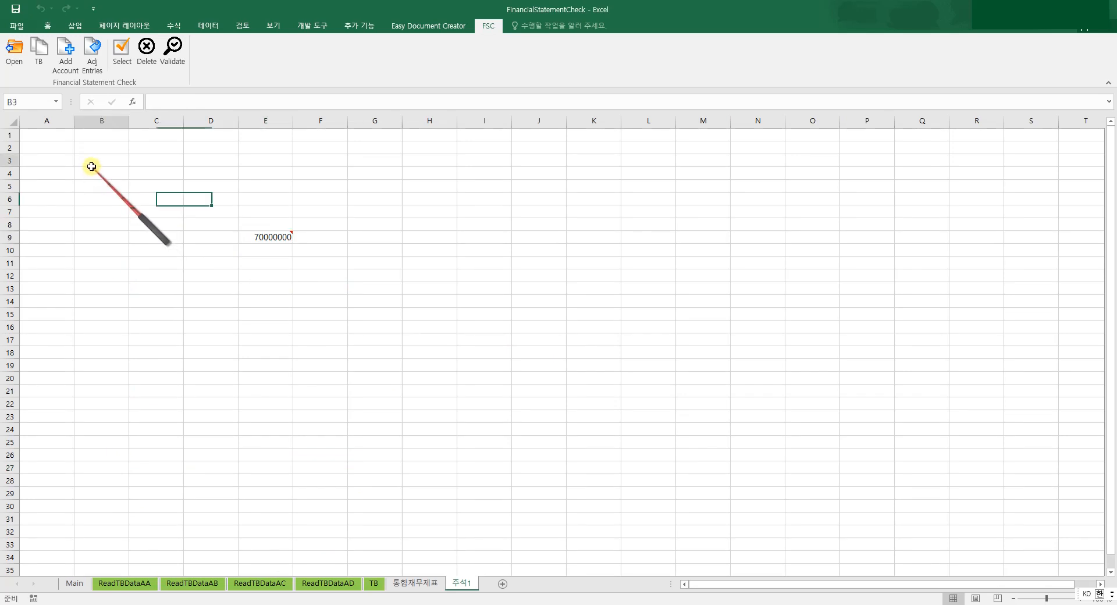
drag(92, 167, 259, 239)
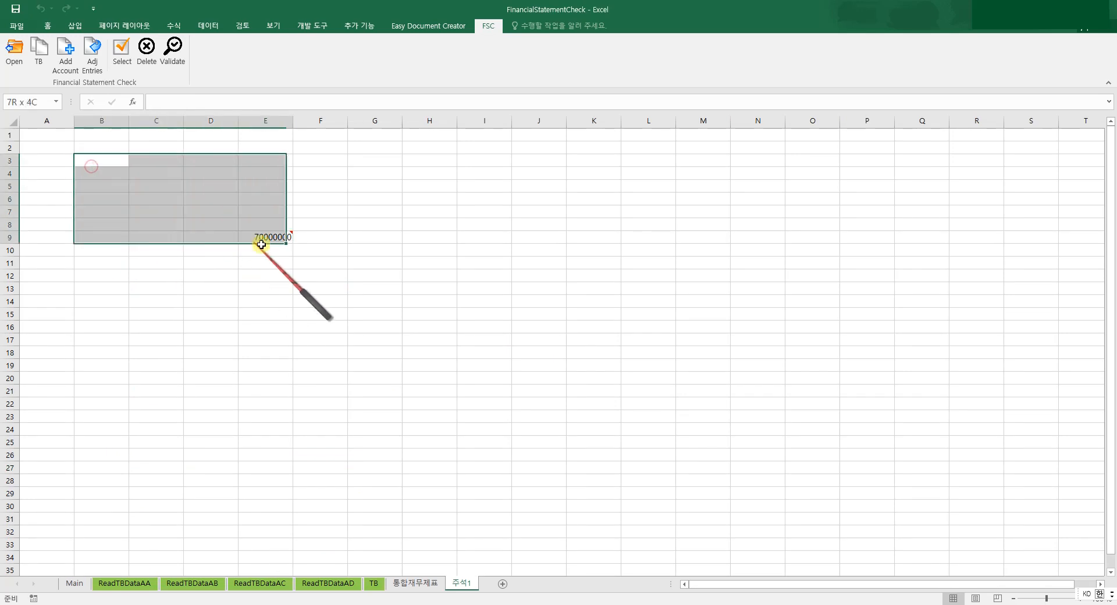
click(57, 25)
click(152, 64)
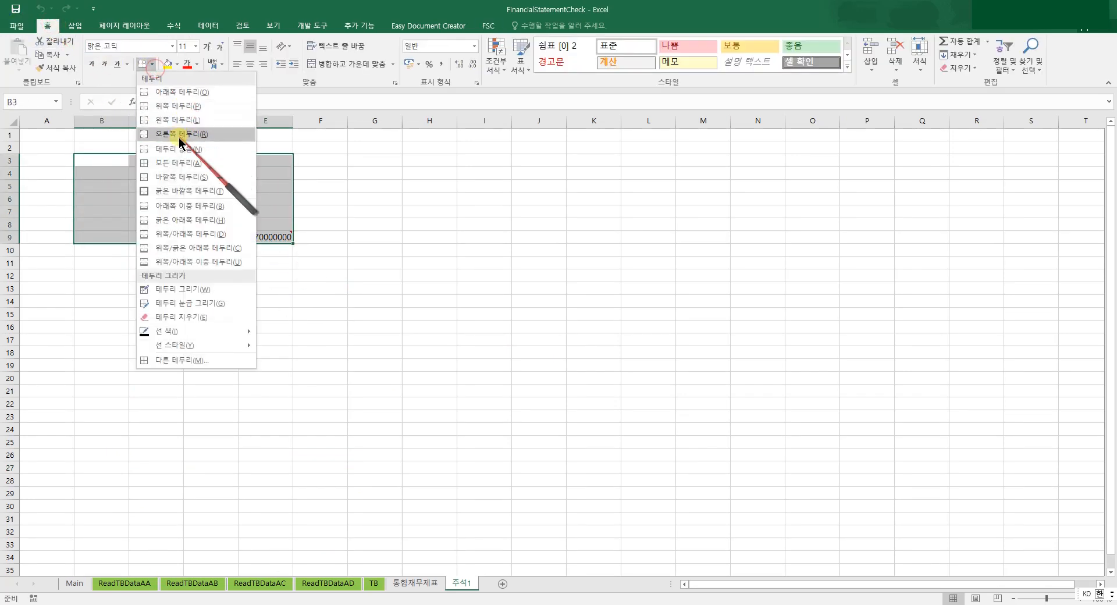
click(179, 162)
Format the linked total in cell E9 with thousands separators and view the cell's comment.
click(140, 163)
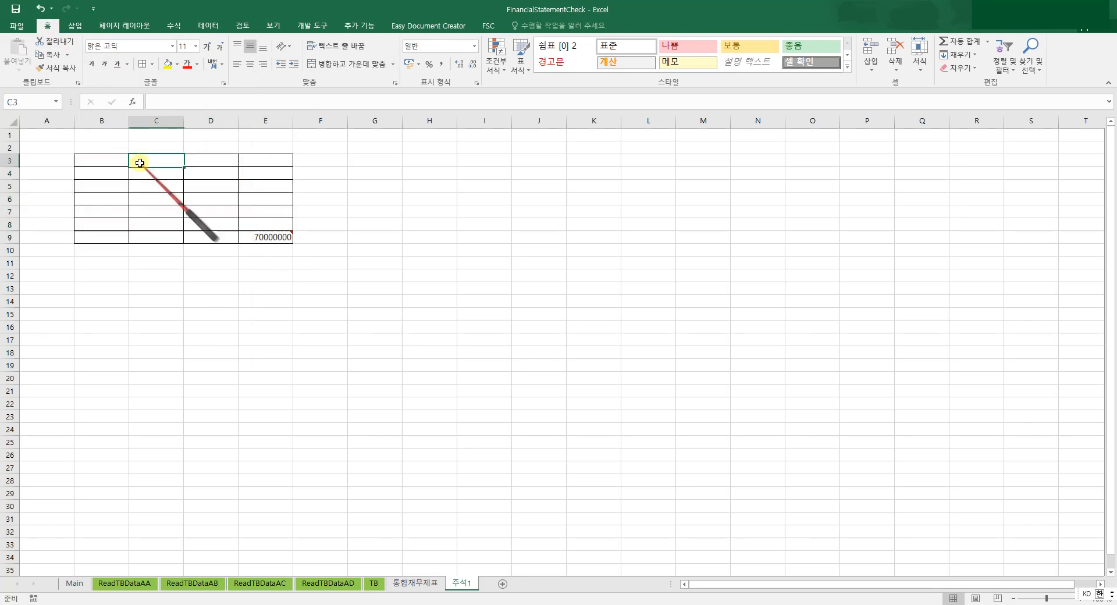
click(210, 165)
click(247, 160)
click(263, 240)
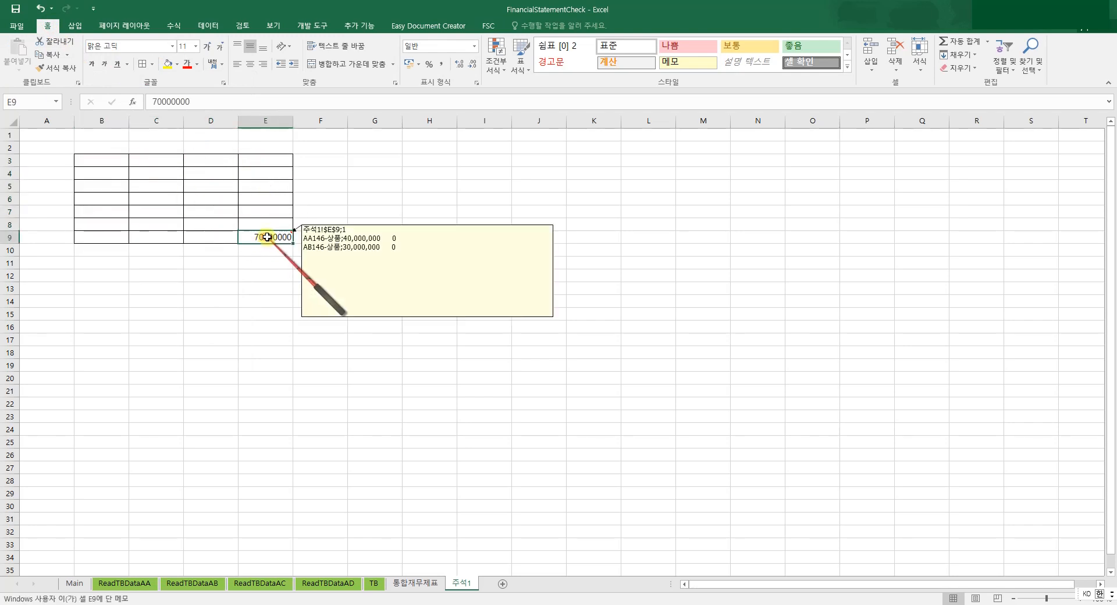
click(442, 64)
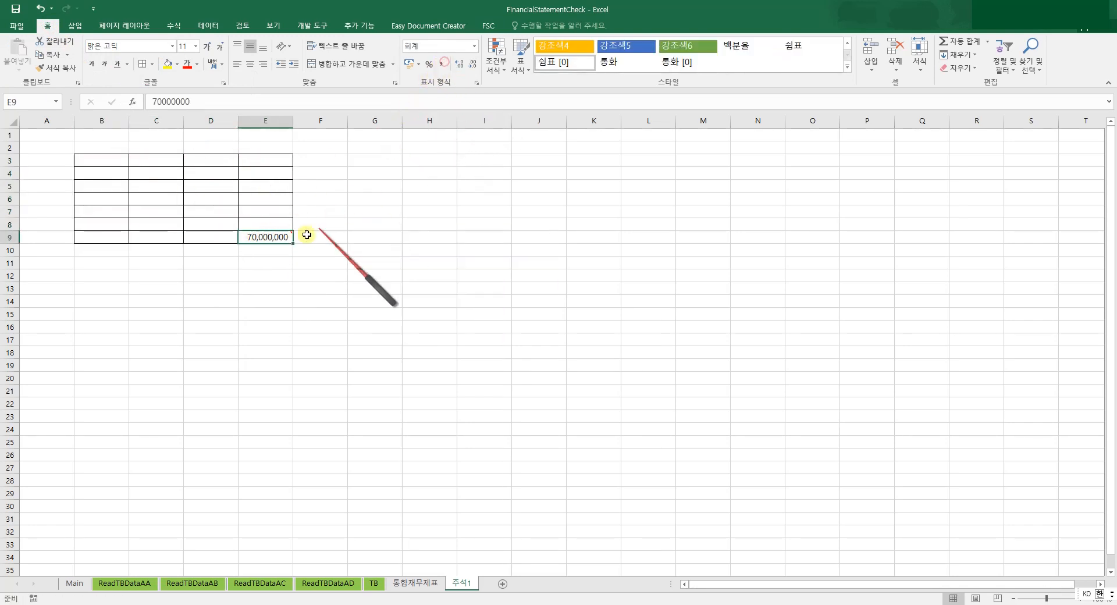
mouse_move(274, 237)
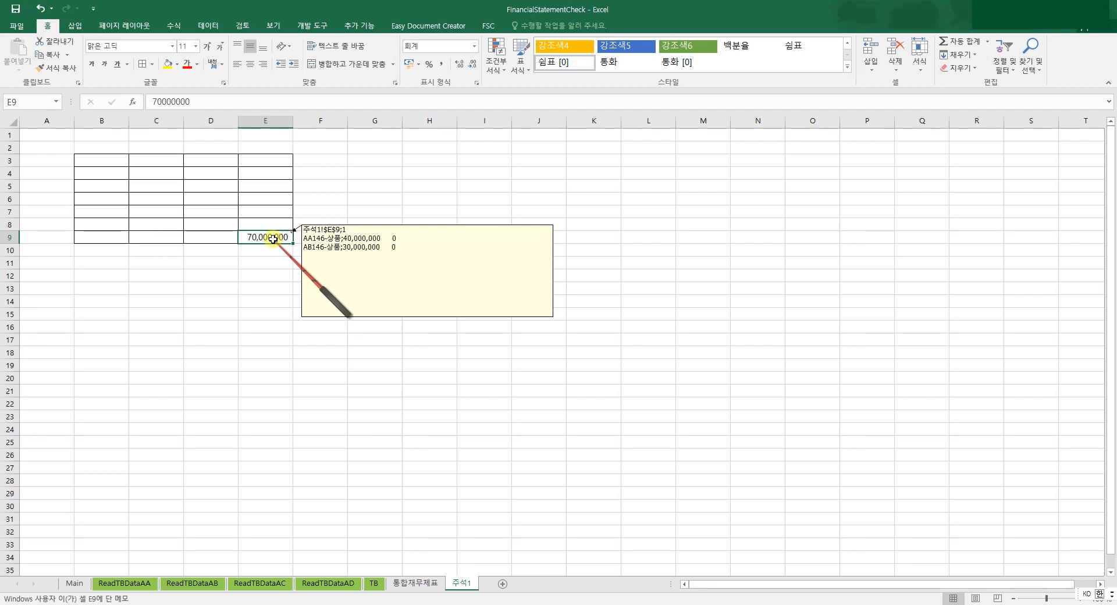
Change cell E9 to 70000001 and validate it against its linked account total.
click(200, 101)
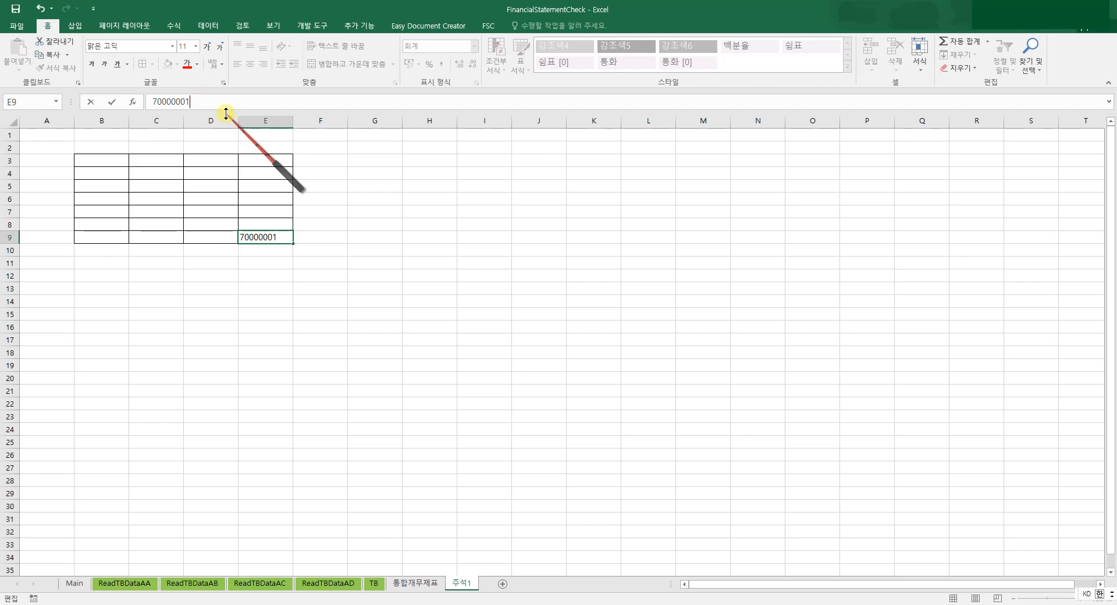
key(Return)
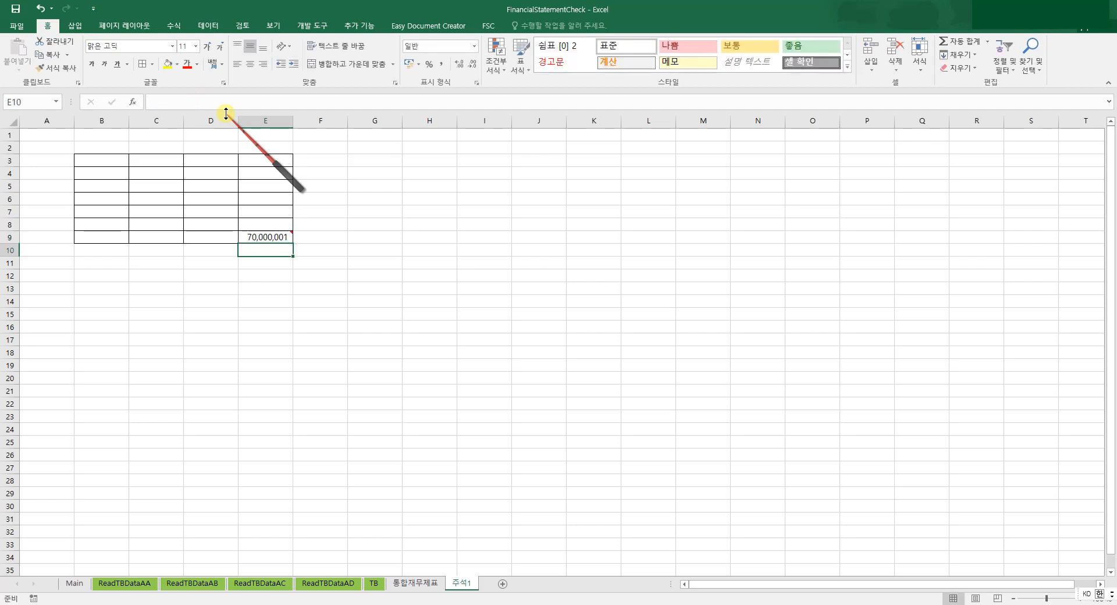
click(267, 238)
click(494, 25)
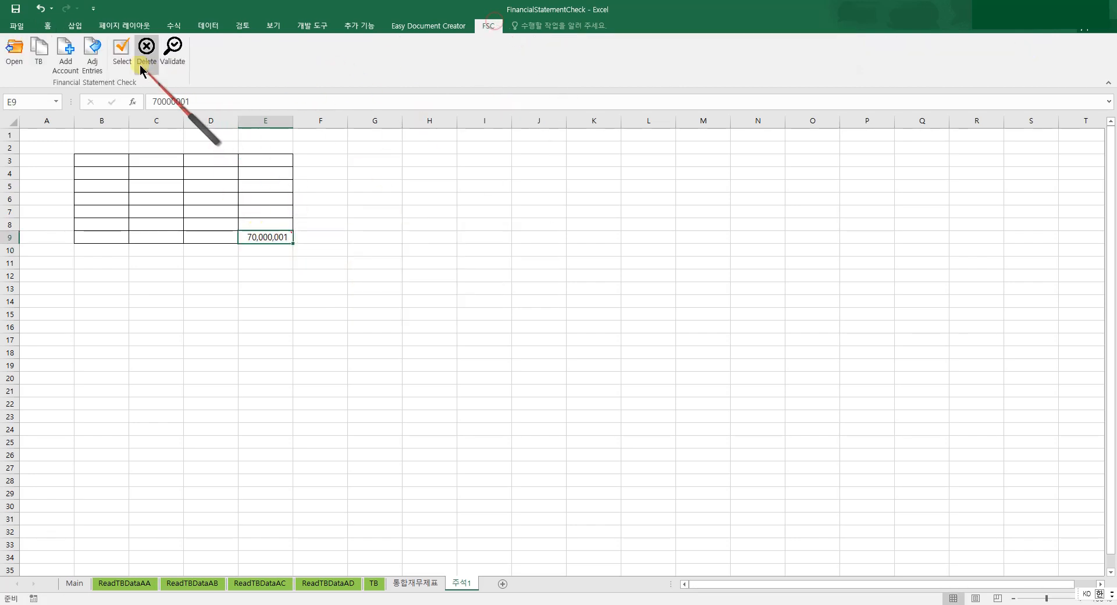
click(174, 51)
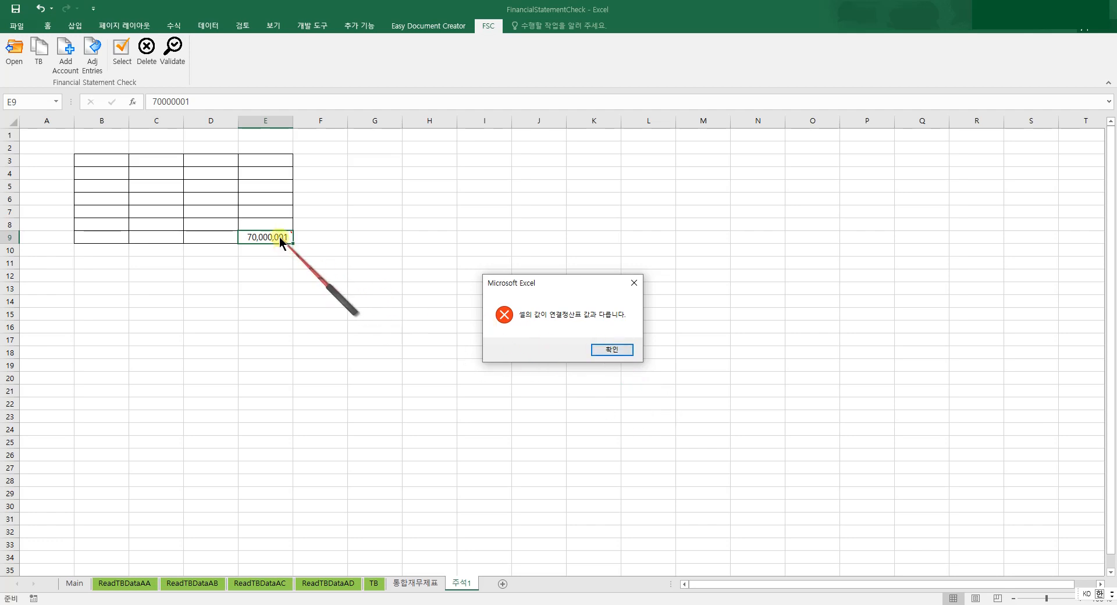
click(610, 349)
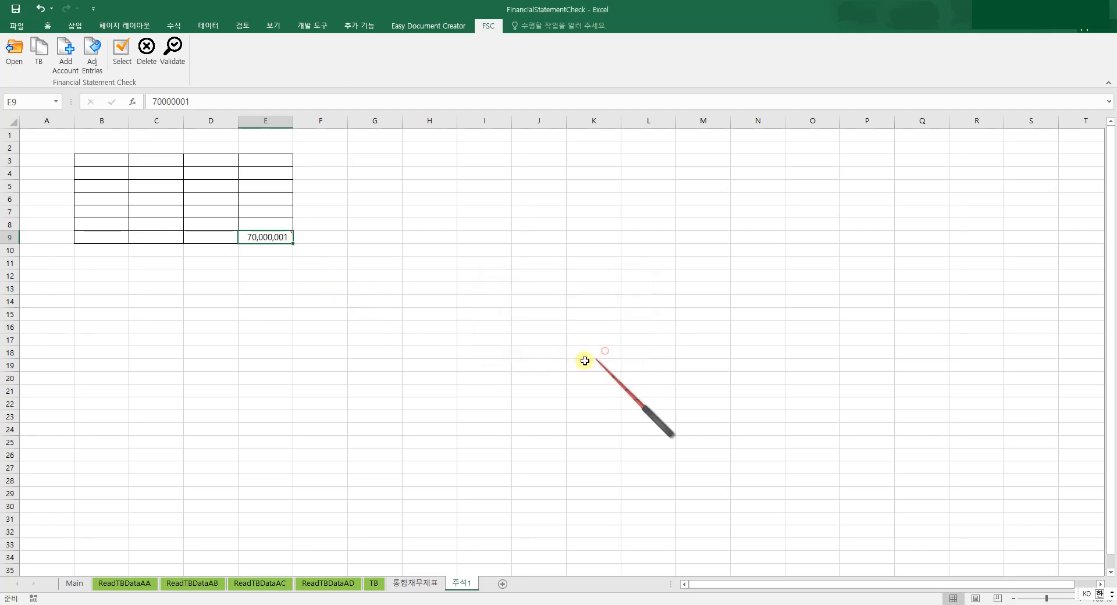
Reopen the account selection for E9, toggle AA146-상품 off and on, and enter the selected total in E9 again.
mouse_move(273, 240)
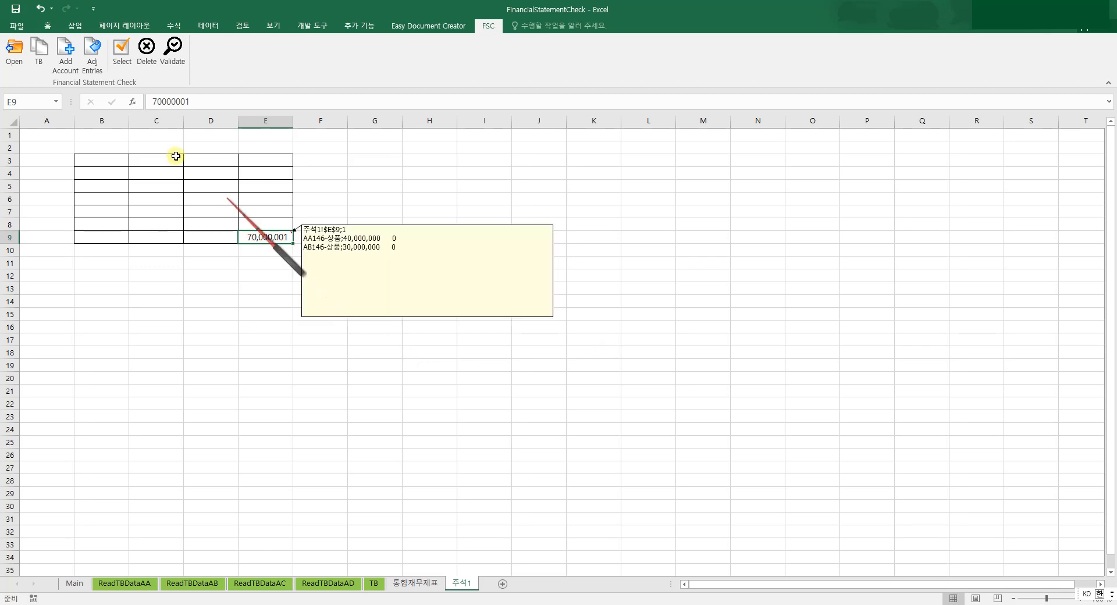
click(123, 59)
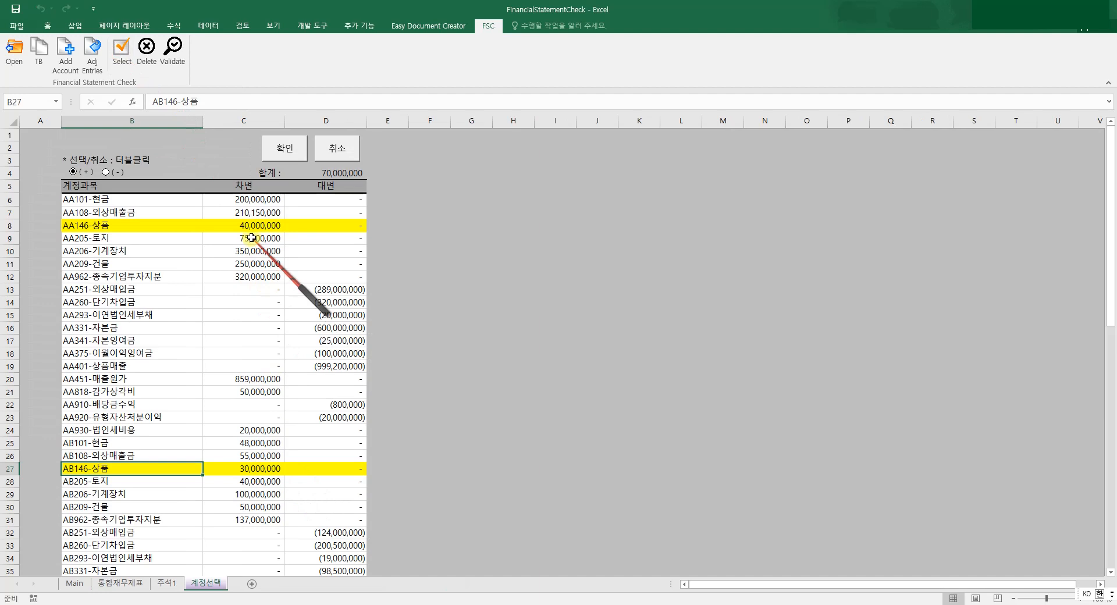
double_click(220, 227)
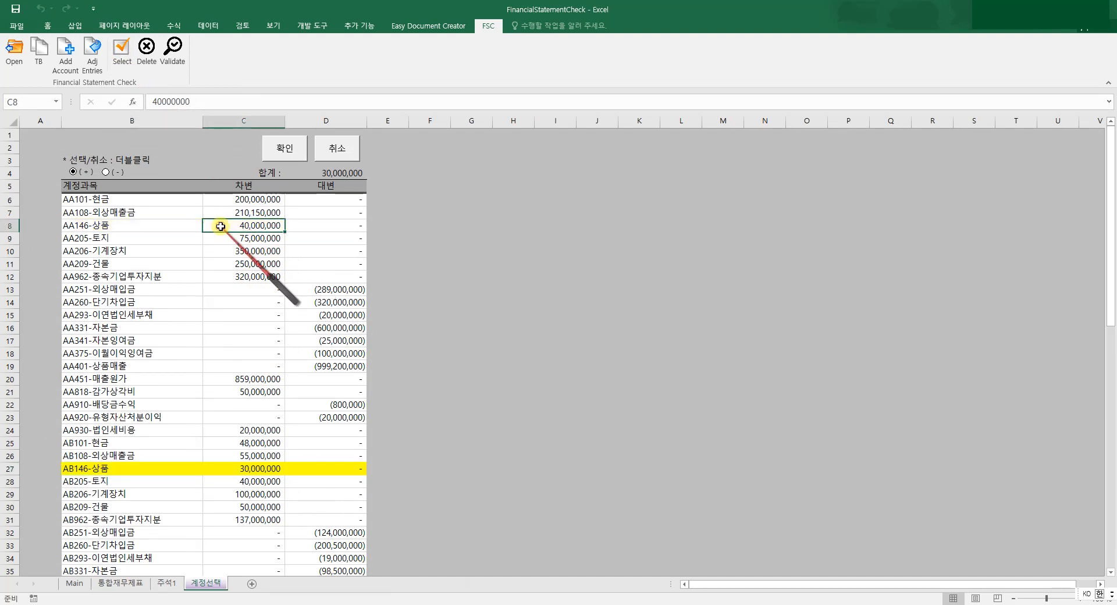
double_click(148, 225)
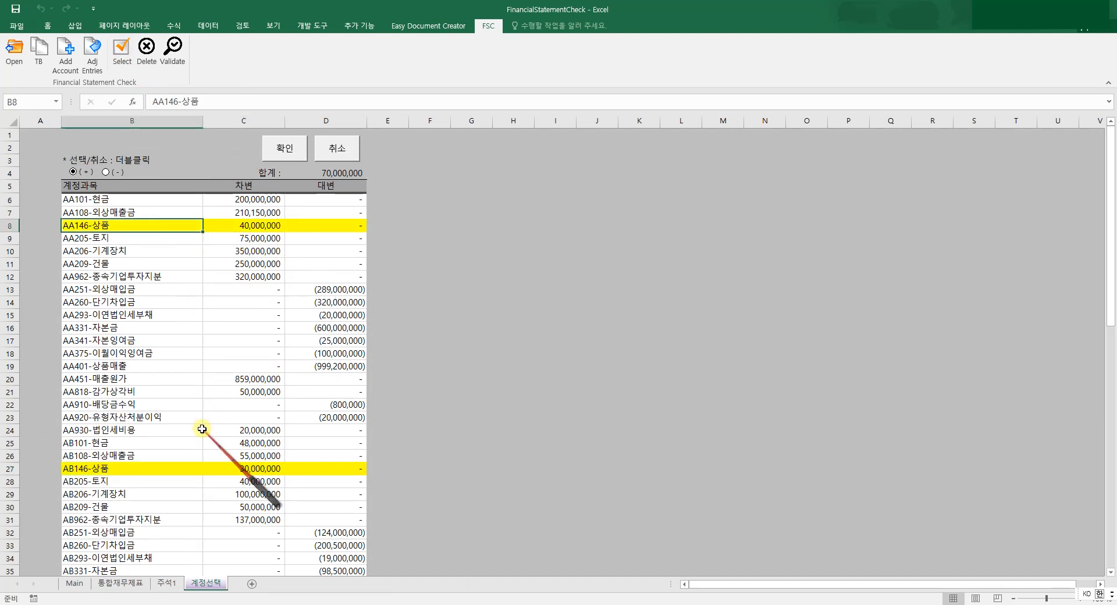
click(285, 149)
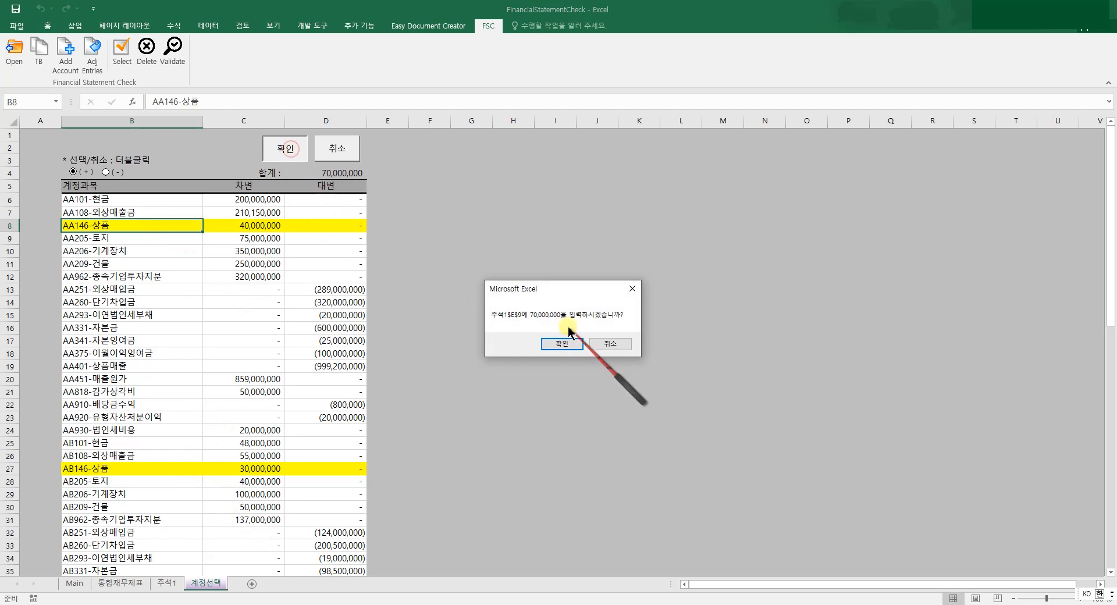
click(560, 344)
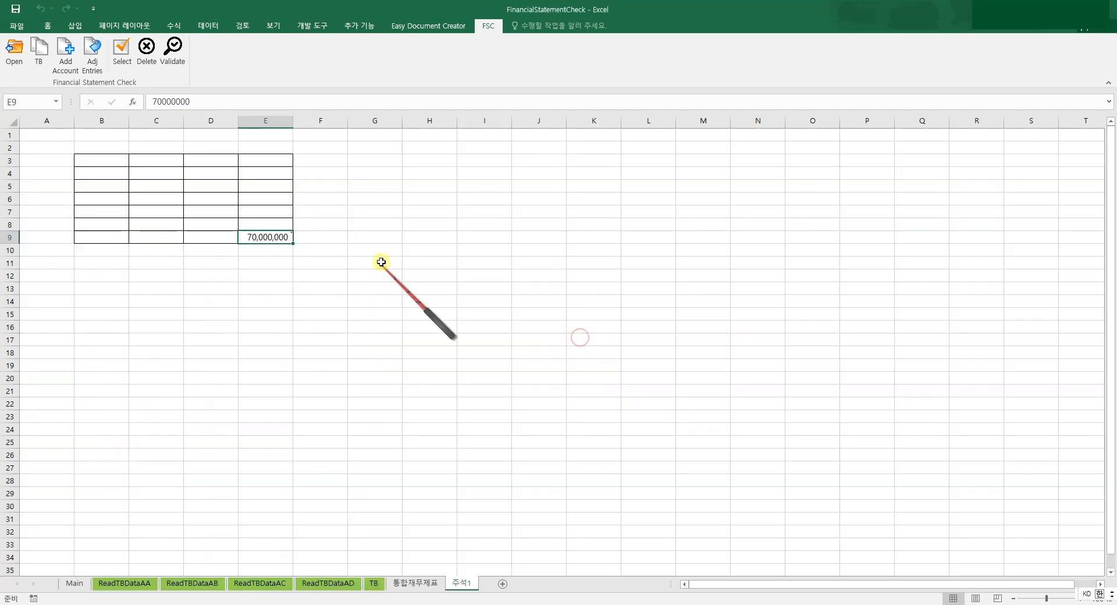
Overwrite the linked total in cell E9 of 주석1 with 70000001.
mouse_move(271, 240)
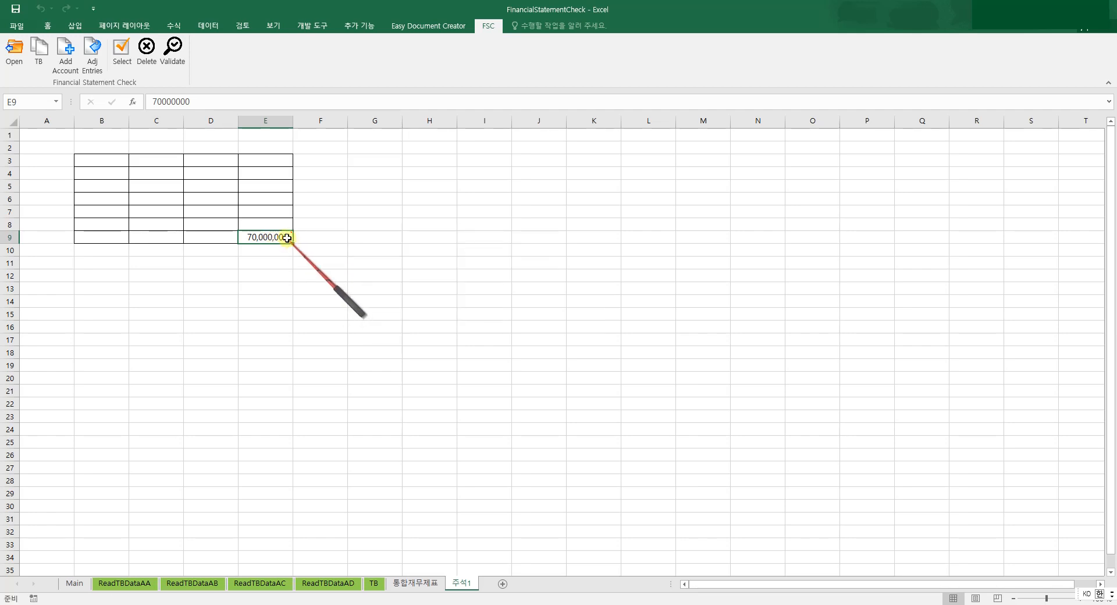
double_click(287, 237)
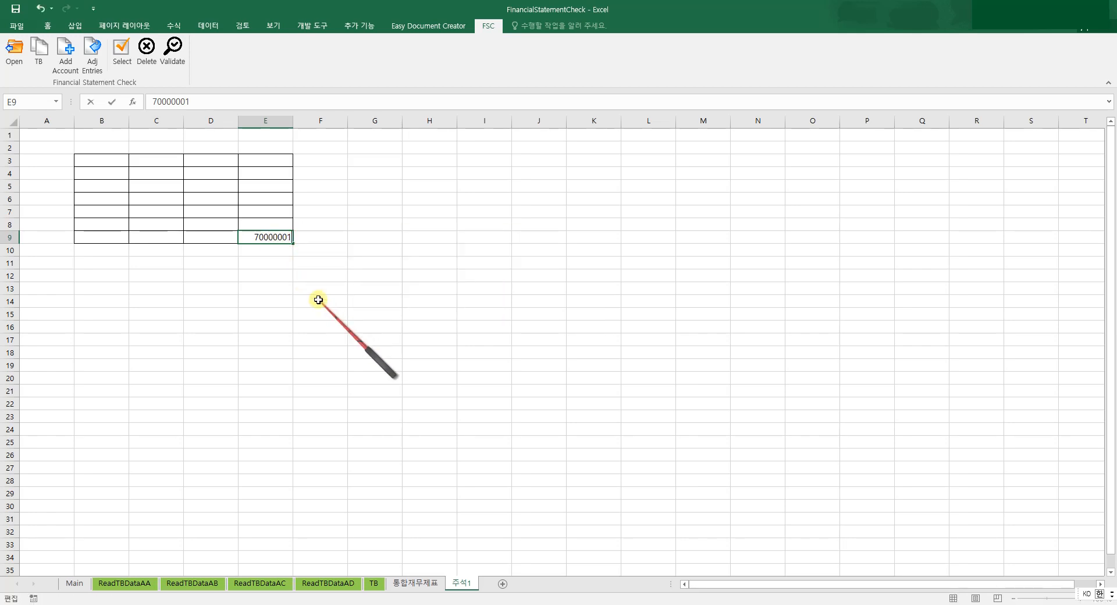
key(Return)
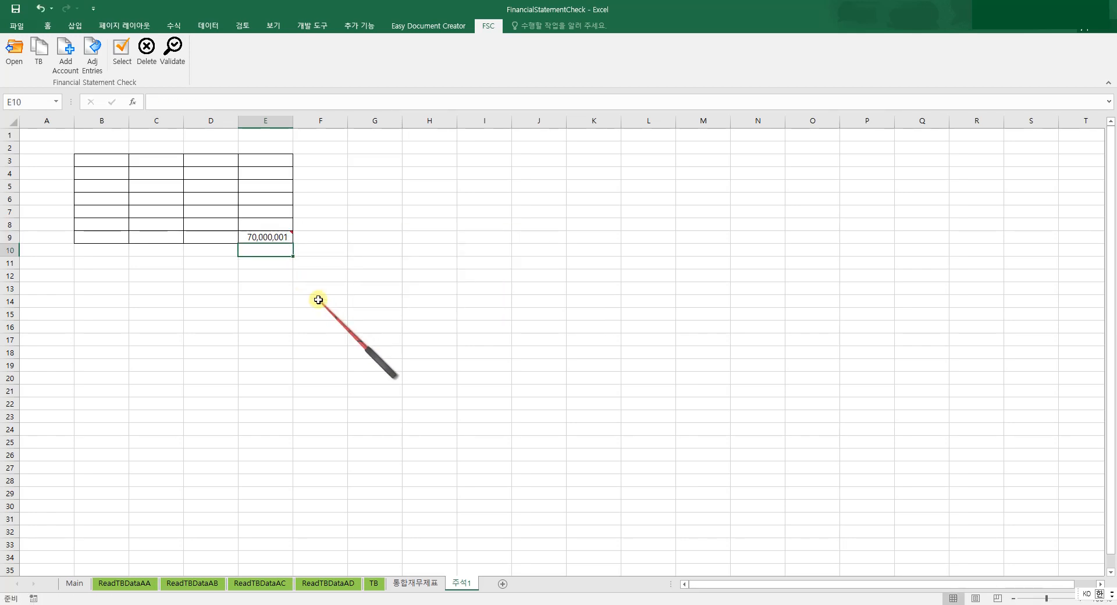
Validate the overwritten total in cell E9, correct it to 70000000, and validate it again.
click(171, 51)
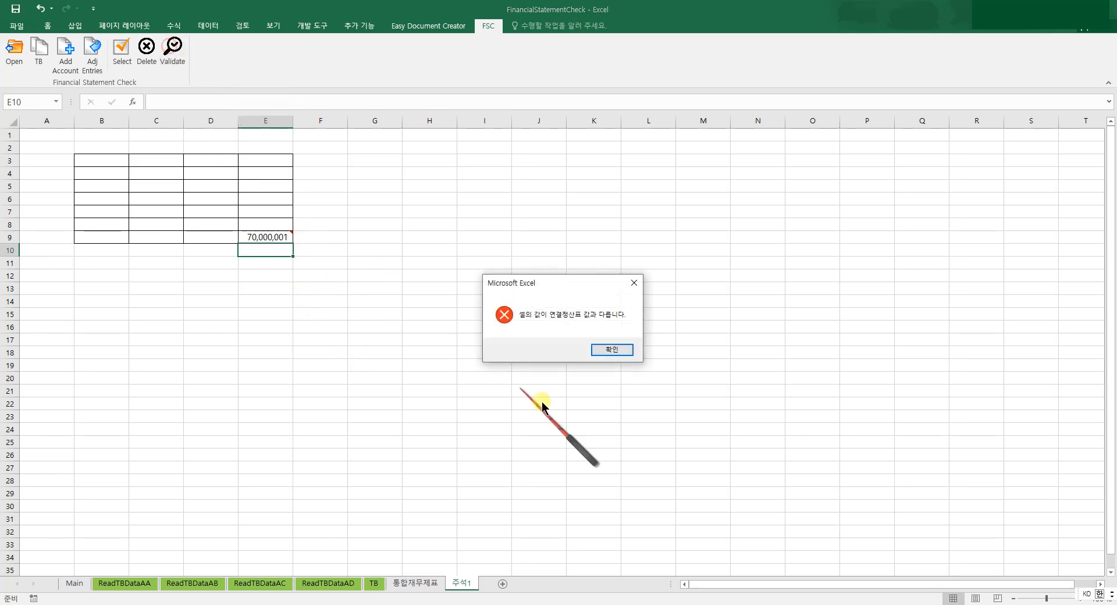
click(611, 351)
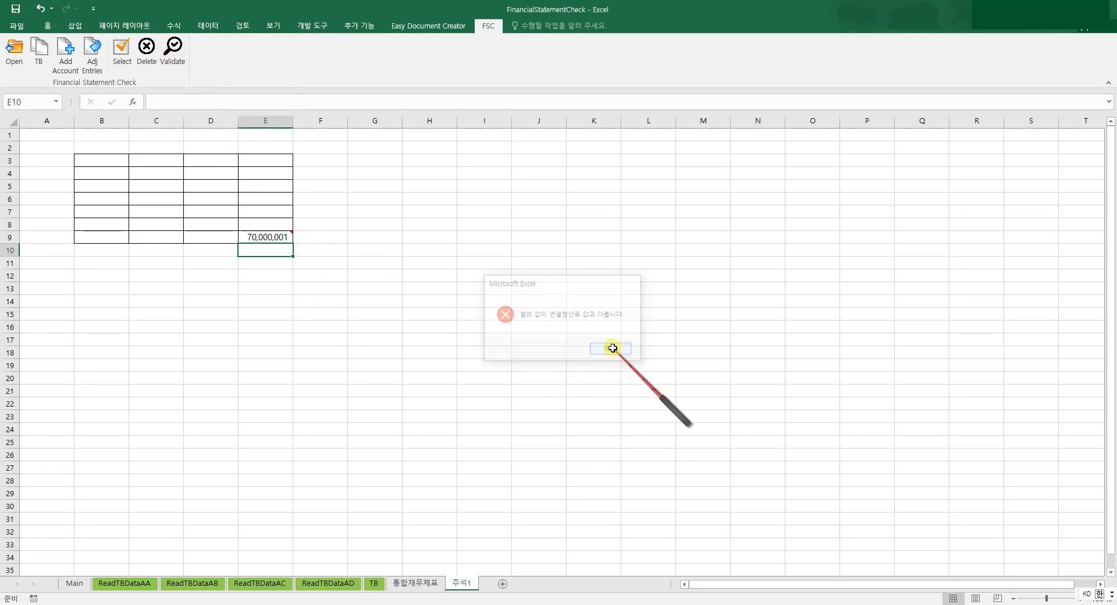
double_click(291, 237)
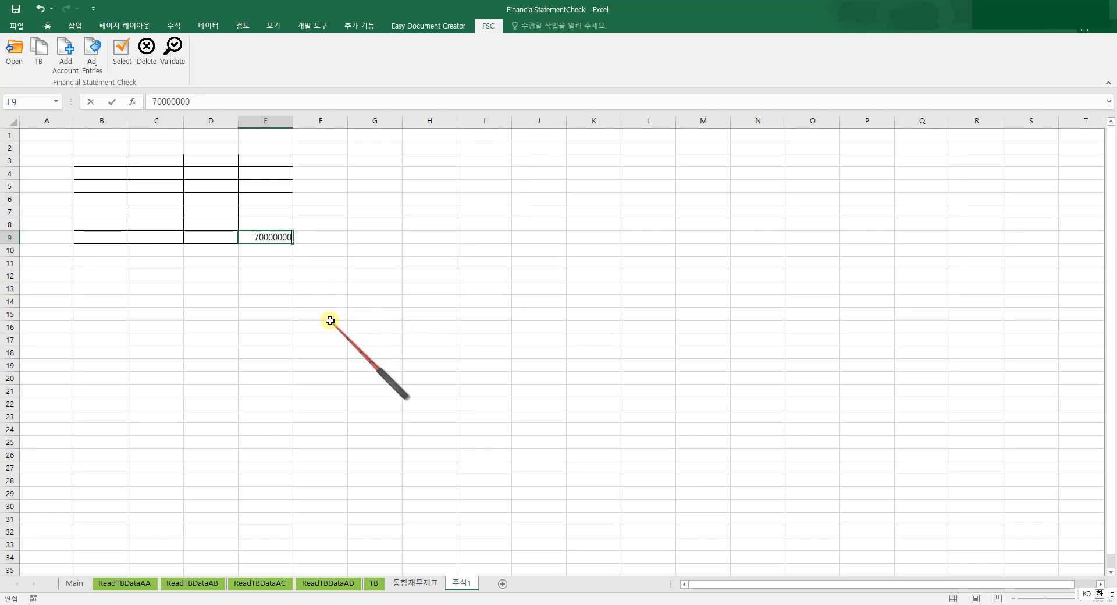
key(Return)
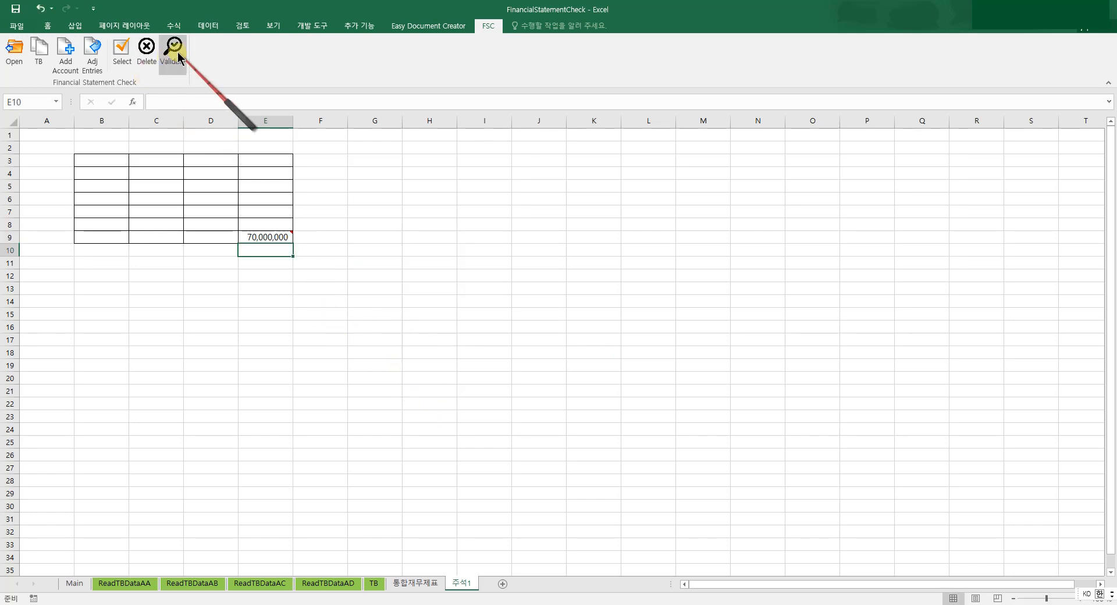
click(175, 52)
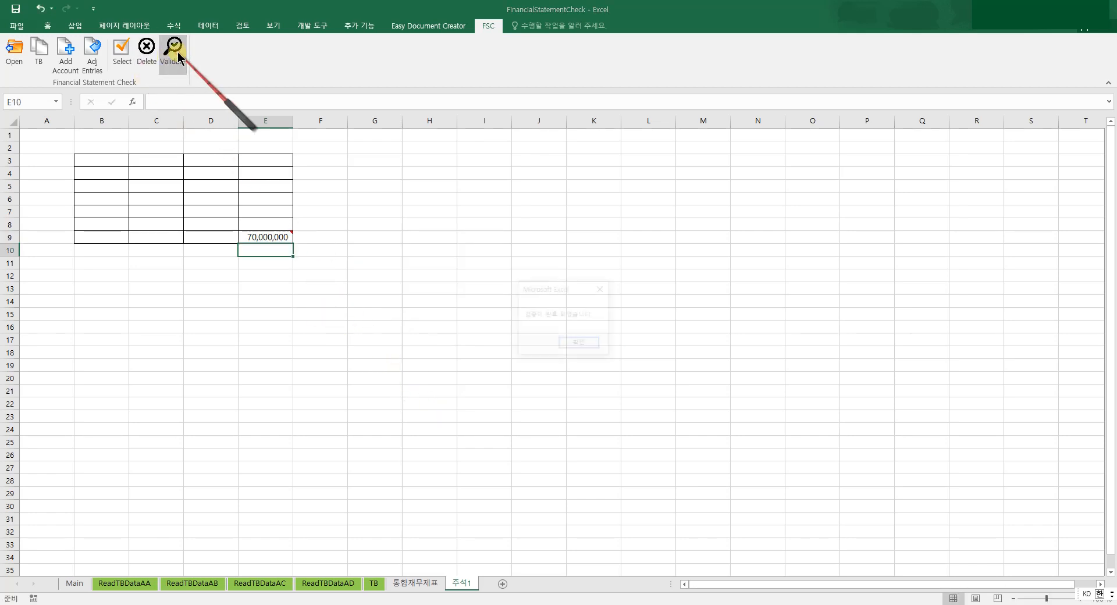
click(591, 342)
Link cell E8 of 주석1 to AA205-토지 and AB205-토지 with the (-) sign and enter the selected total of -115,000,000.
mouse_move(281, 237)
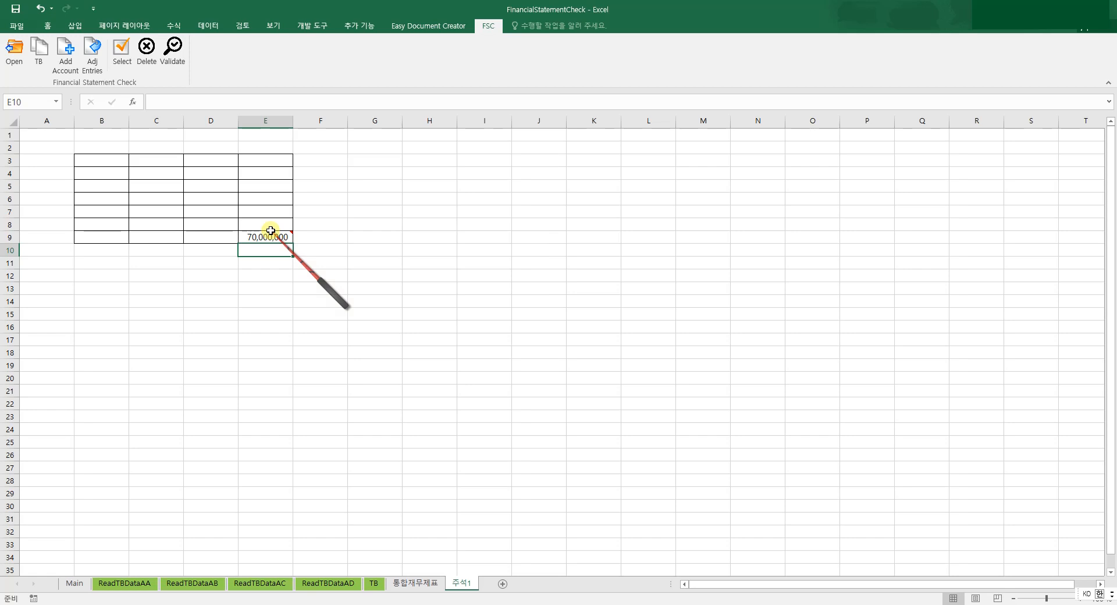
double_click(271, 231)
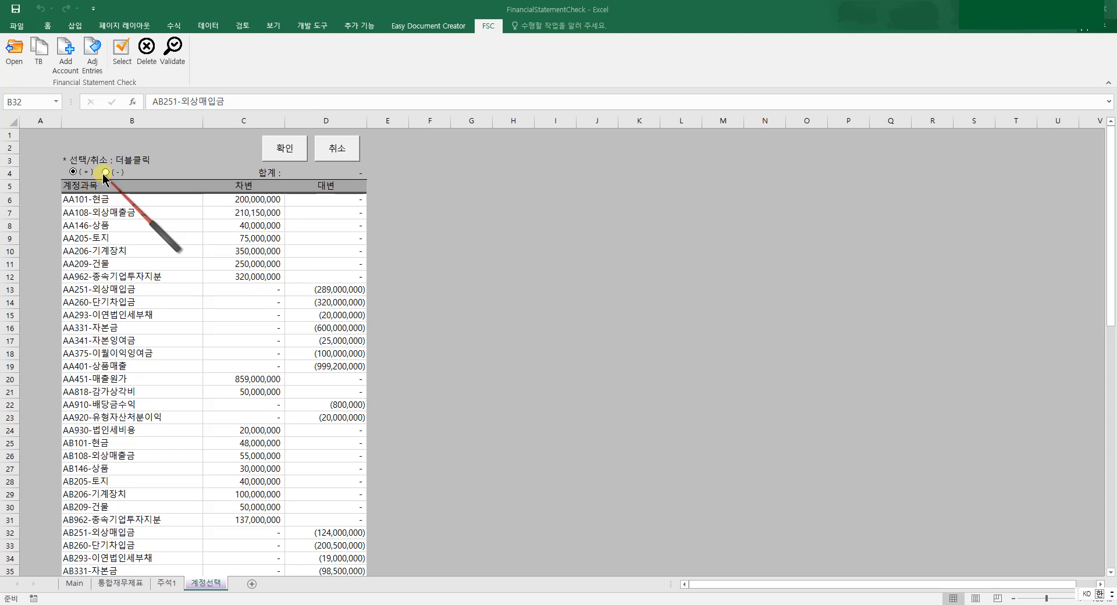
click(168, 584)
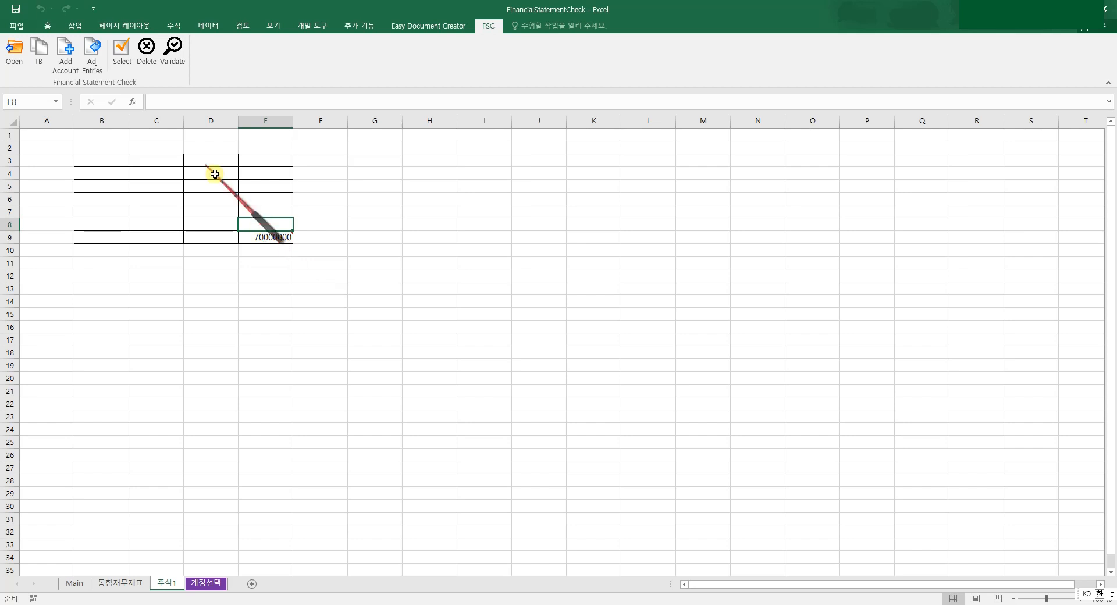
click(121, 56)
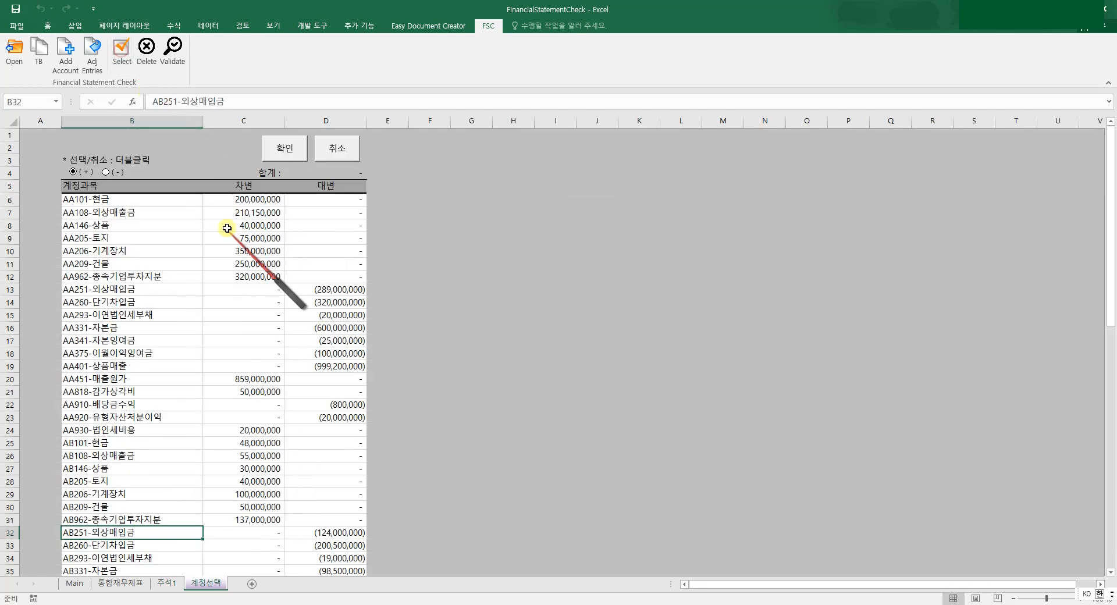
double_click(142, 240)
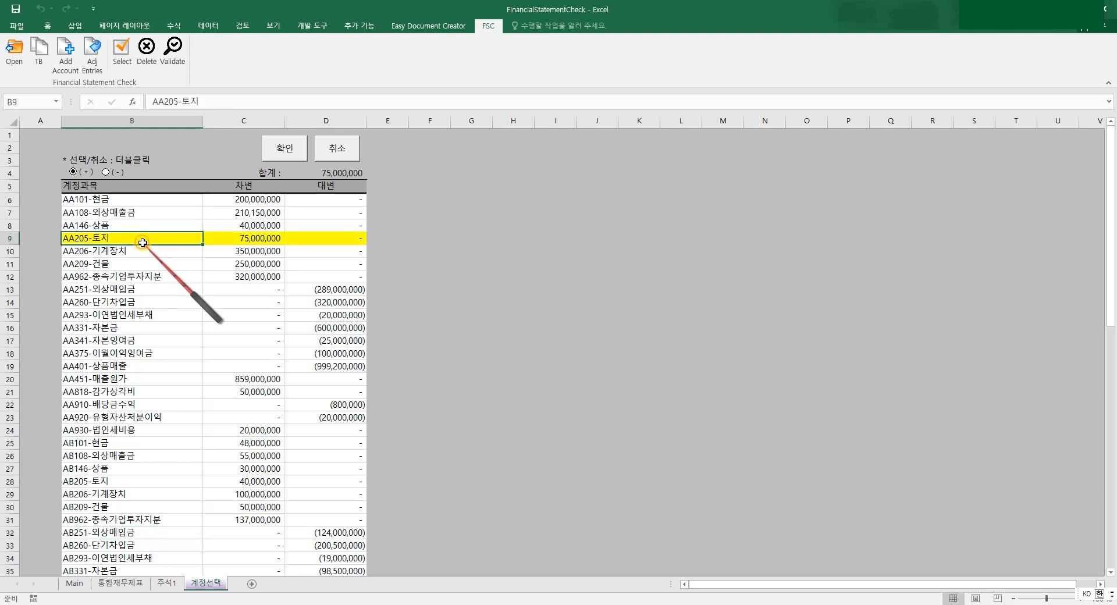
double_click(136, 482)
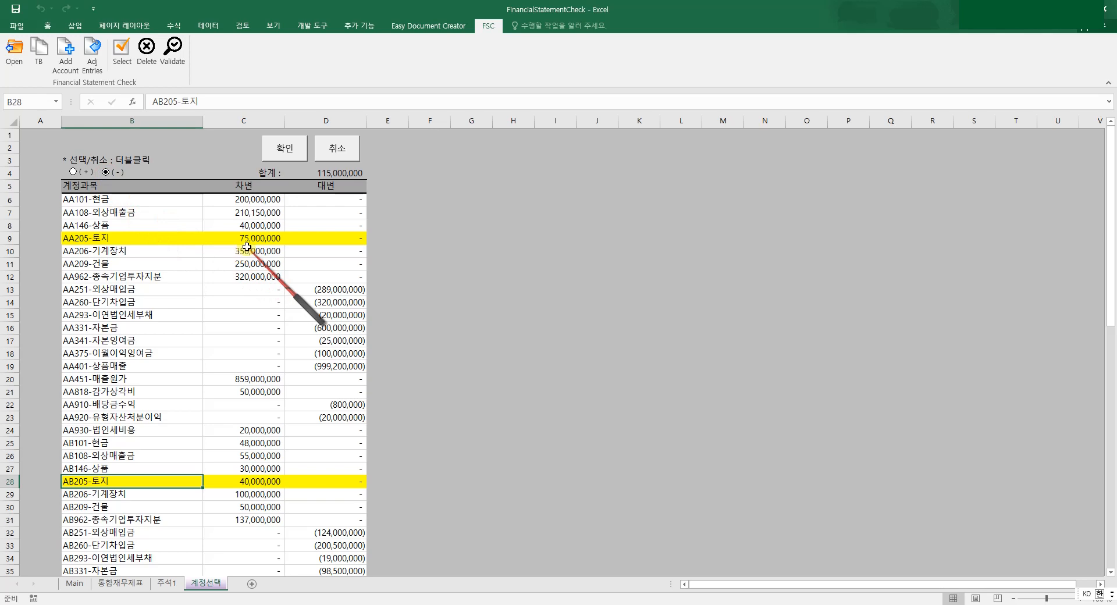
click(286, 150)
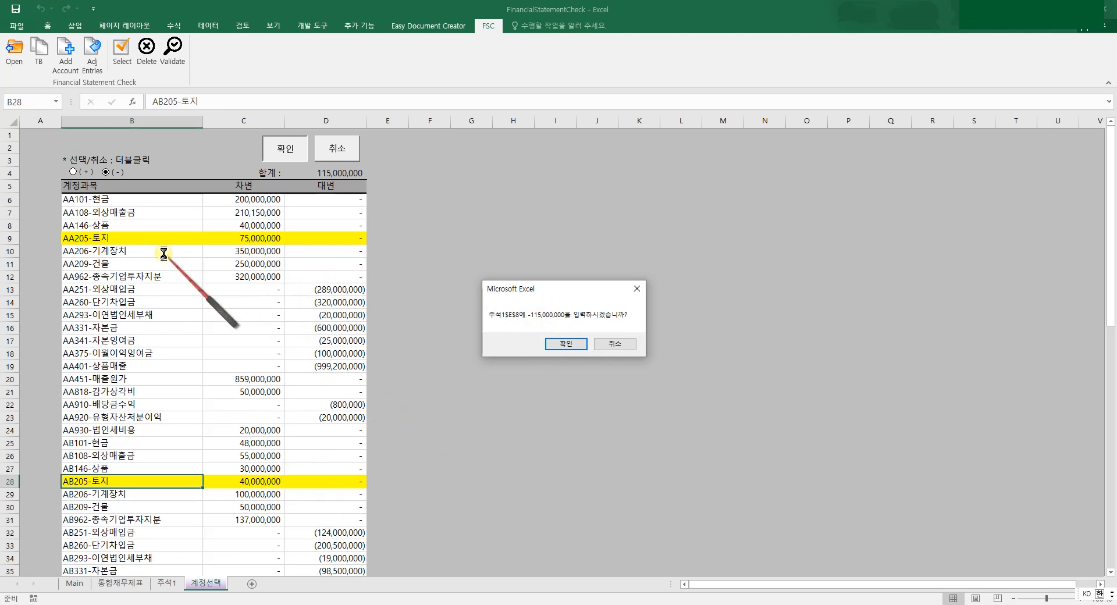
click(571, 347)
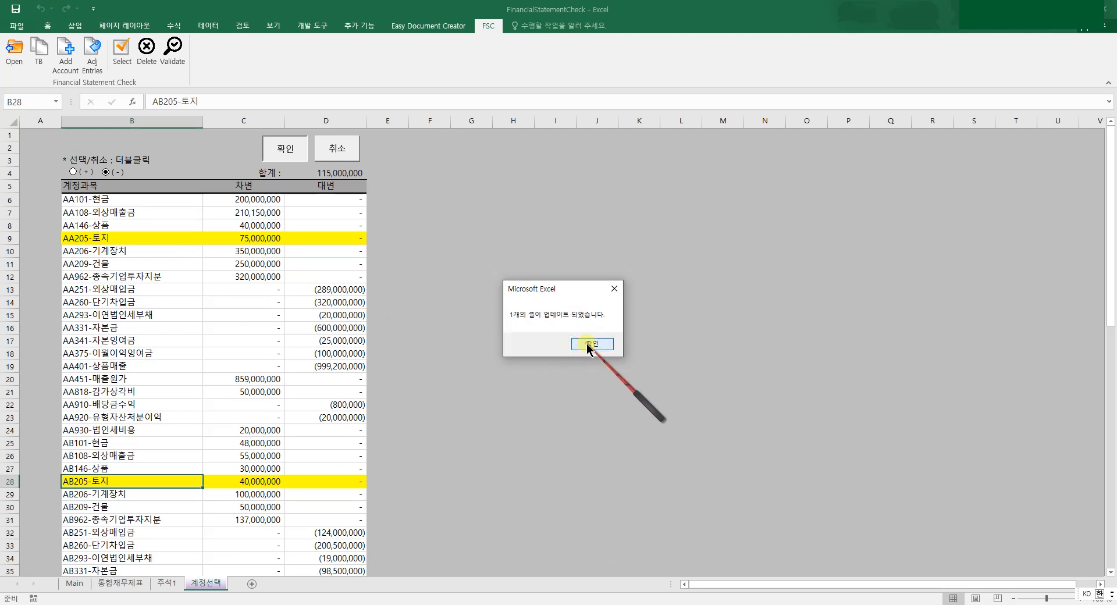
click(585, 343)
Apply the 숫자 number format to the linked total in cell E8 and view the cell's comment.
mouse_move(272, 226)
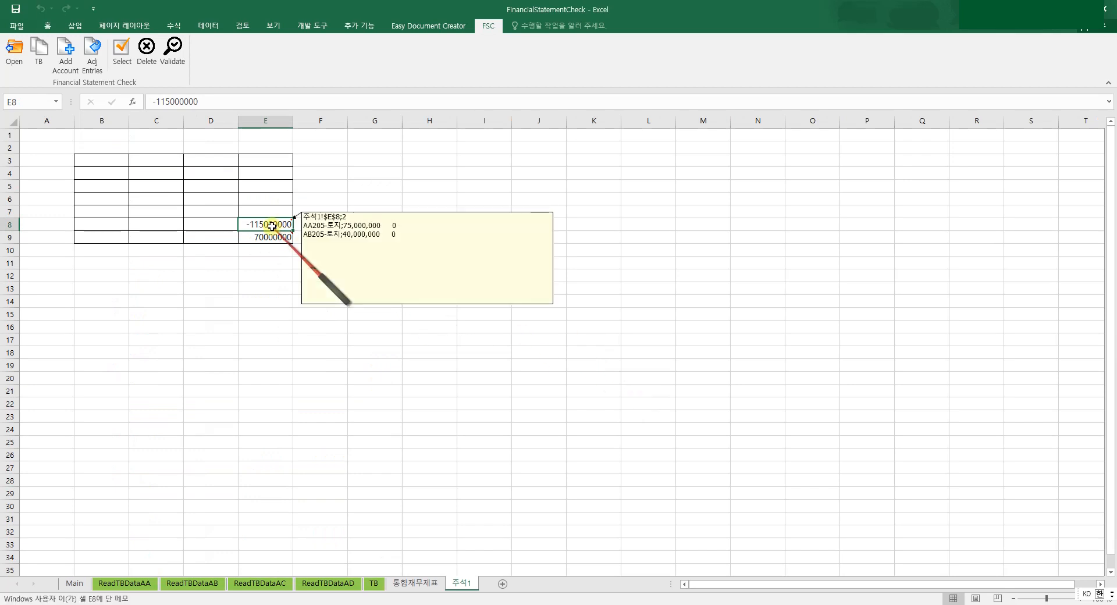
click(76, 27)
click(48, 25)
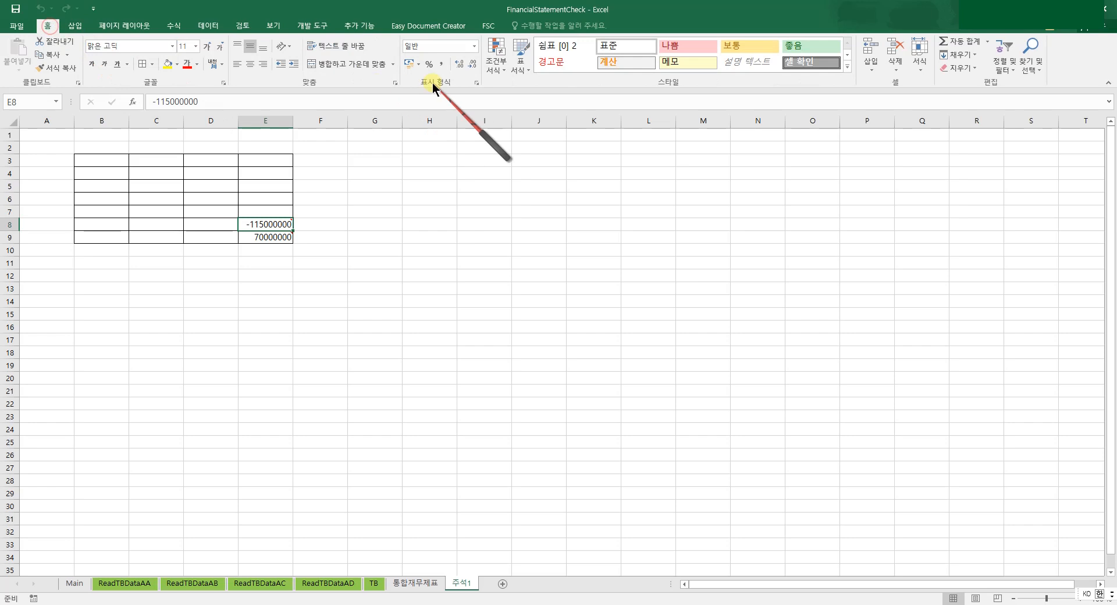
click(475, 45)
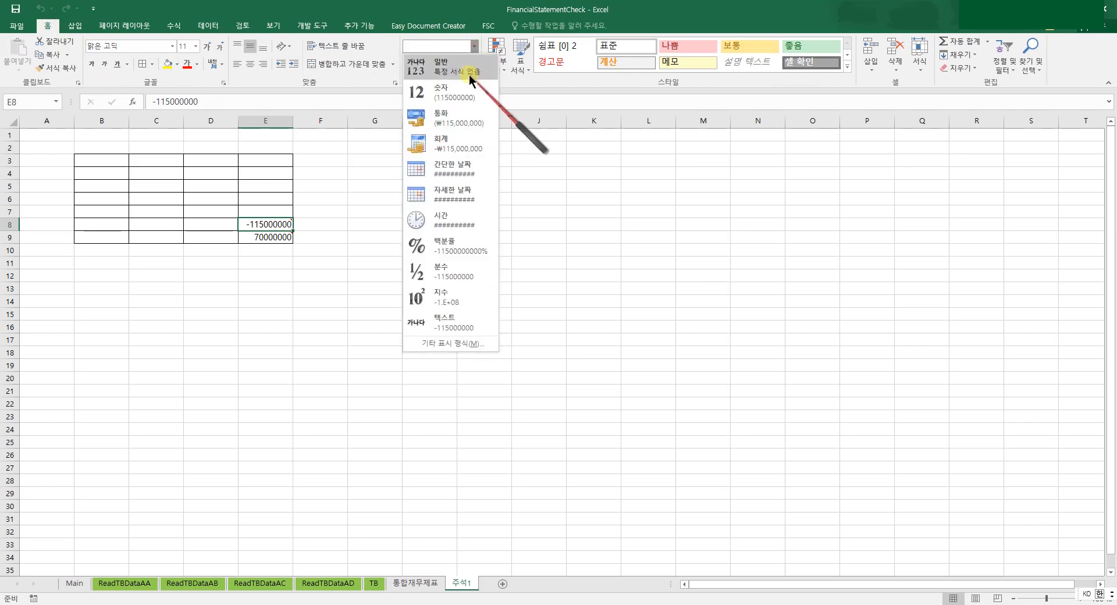
click(465, 98)
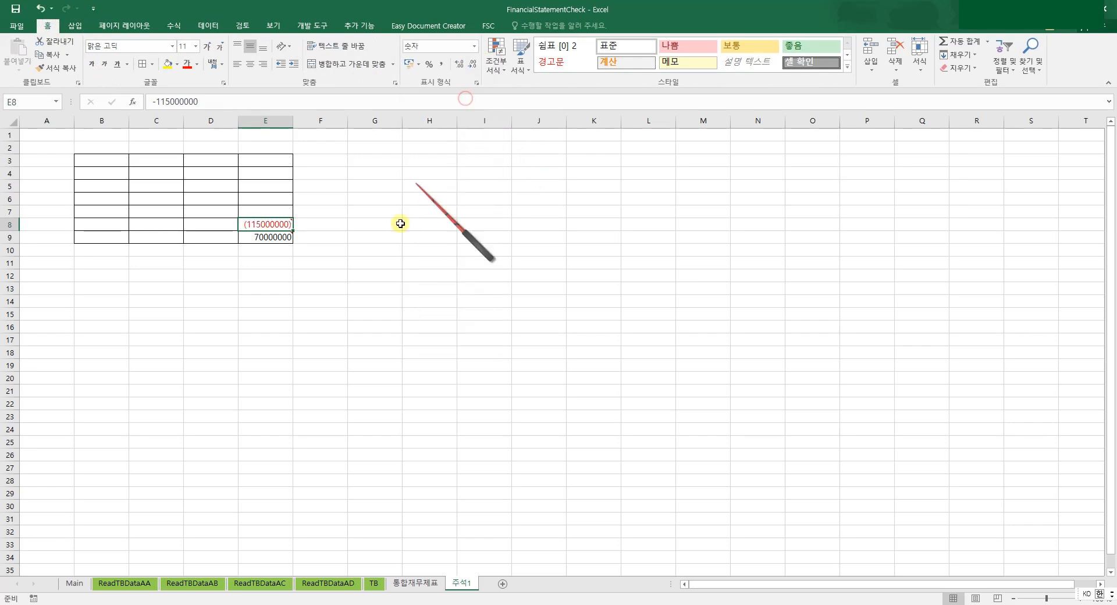
mouse_move(262, 235)
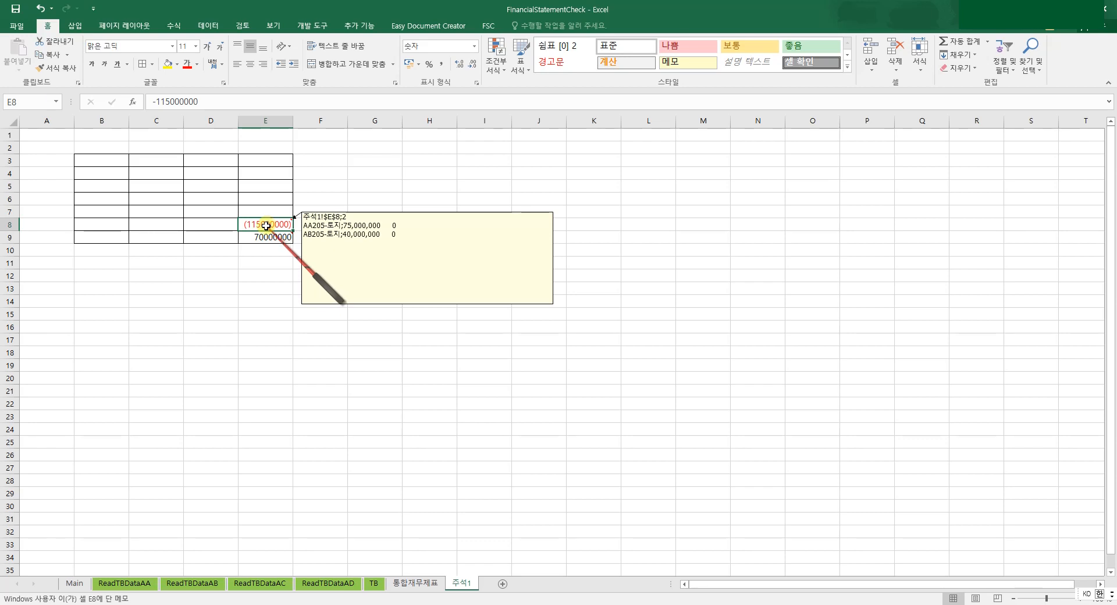
click(262, 266)
click(268, 225)
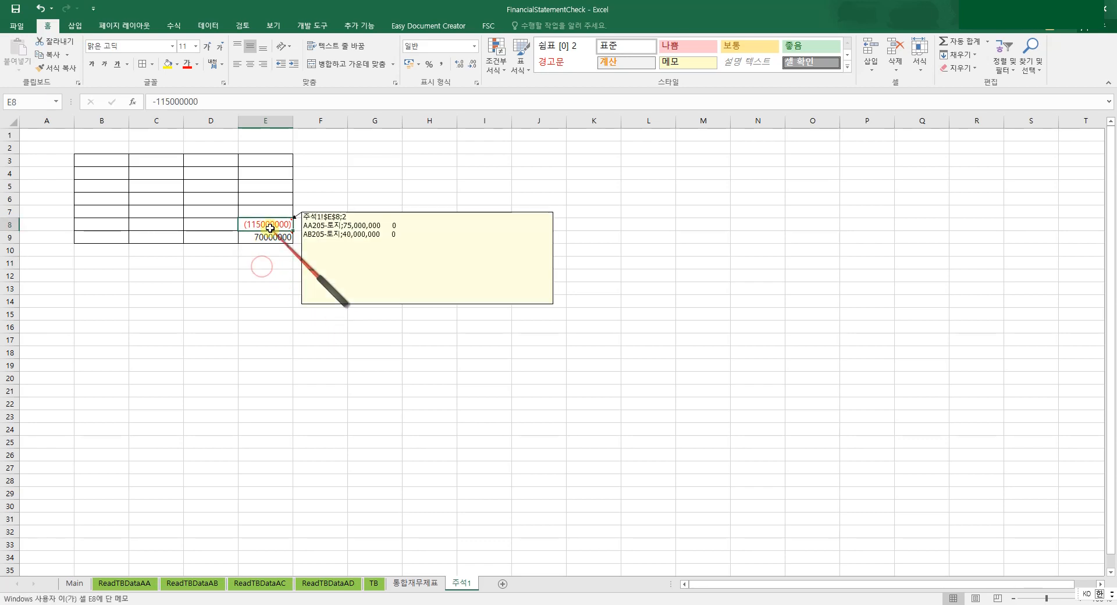
Reopen the account selection for E8, switch the sign to (+), and enter 115,000,000 in the cell.
click(488, 25)
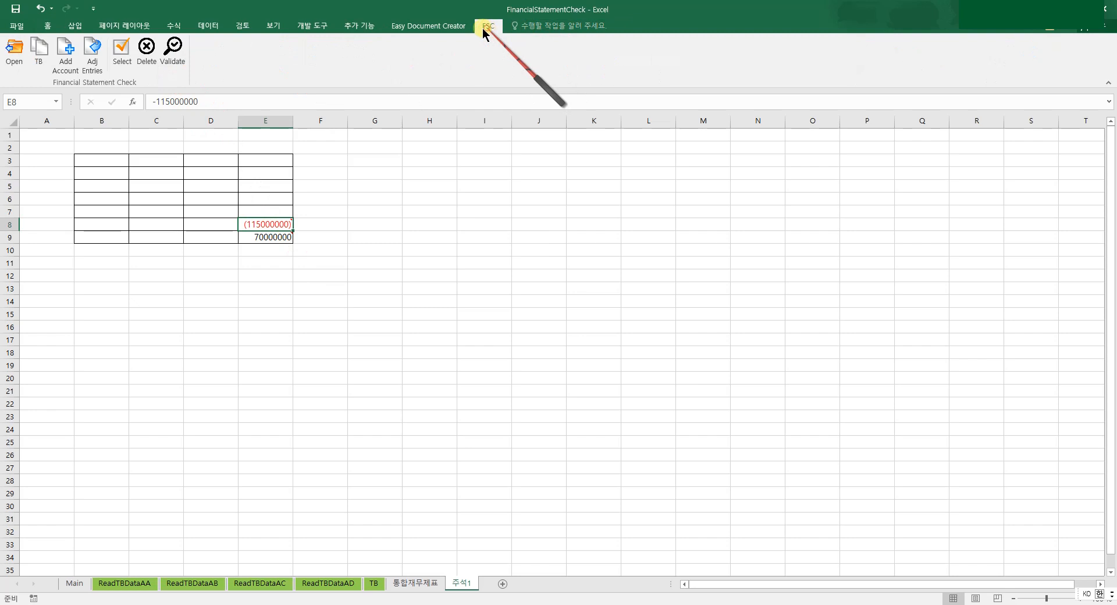
click(120, 53)
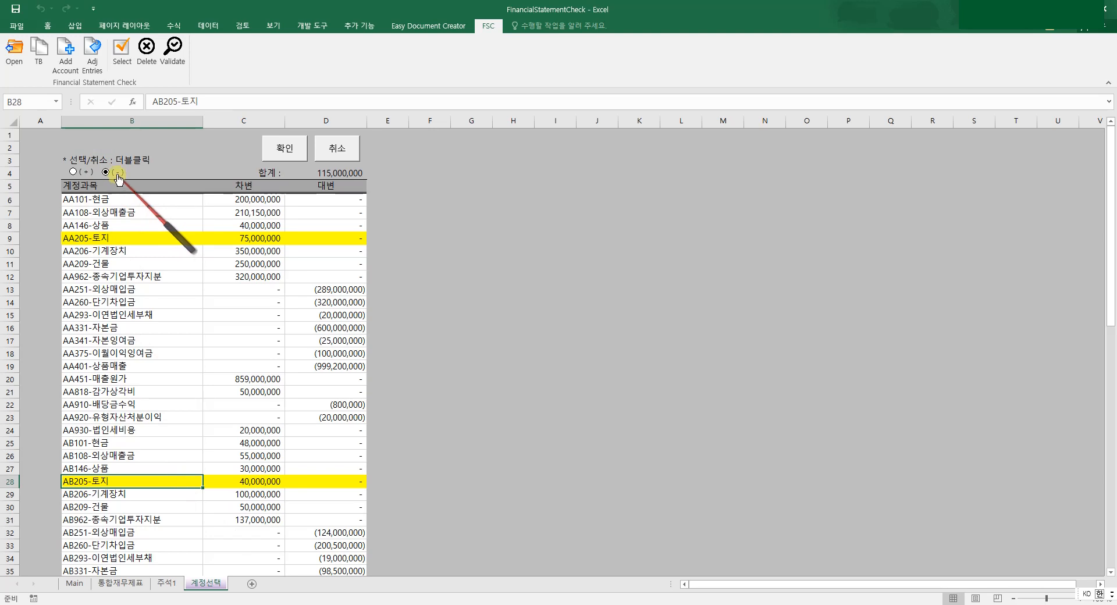
click(74, 172)
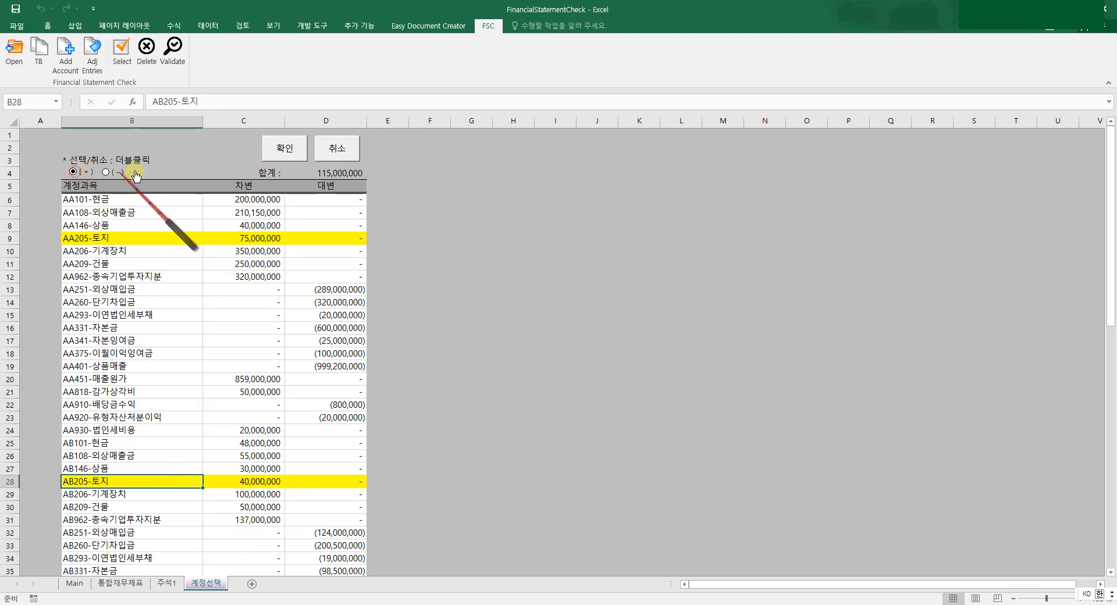
click(286, 149)
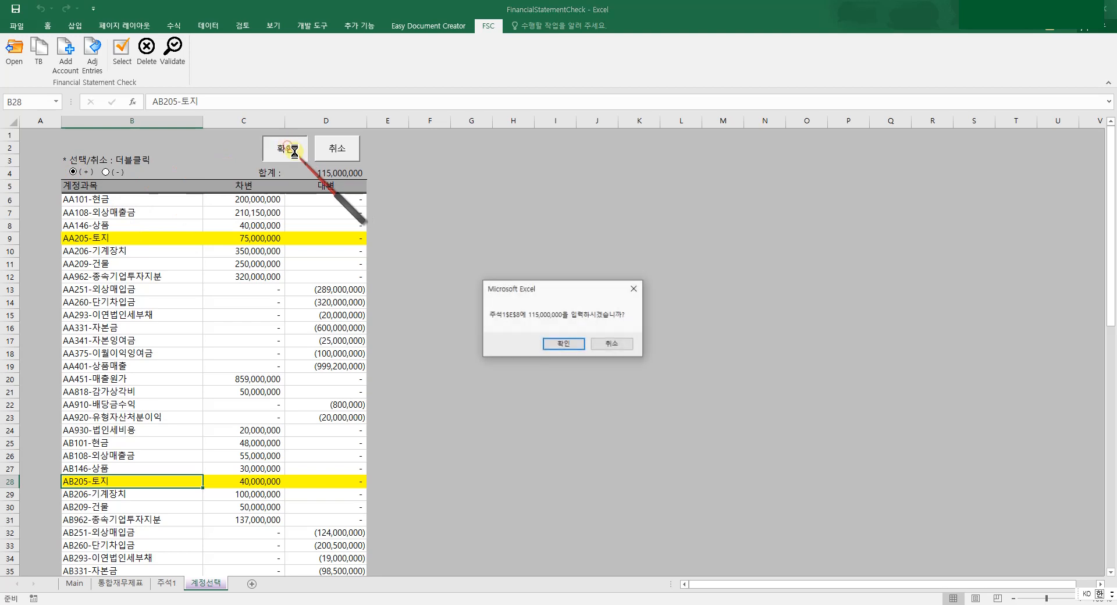
click(563, 343)
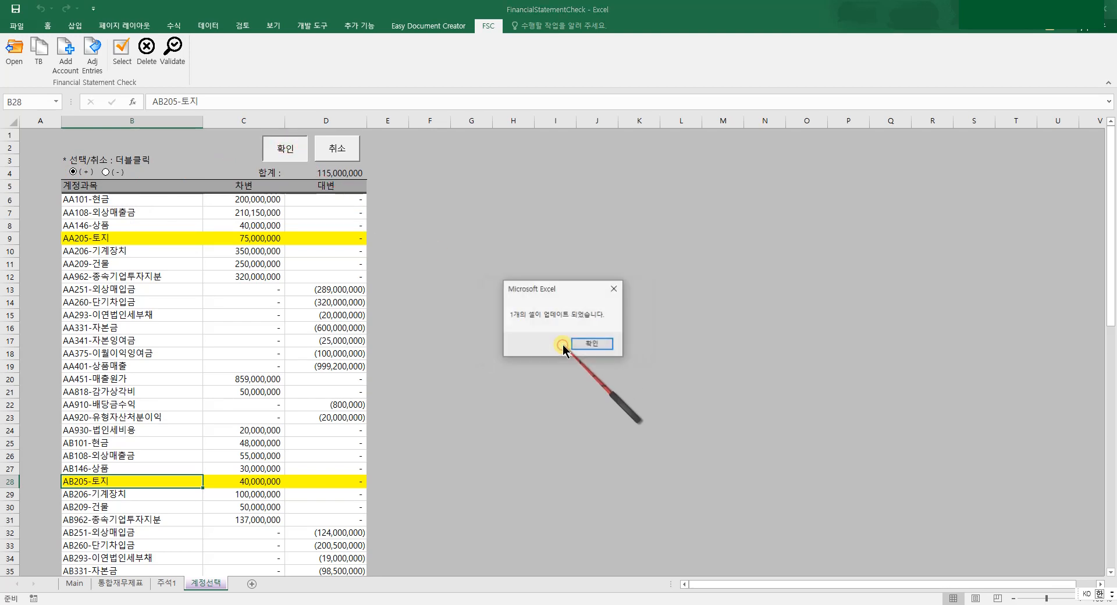
click(594, 344)
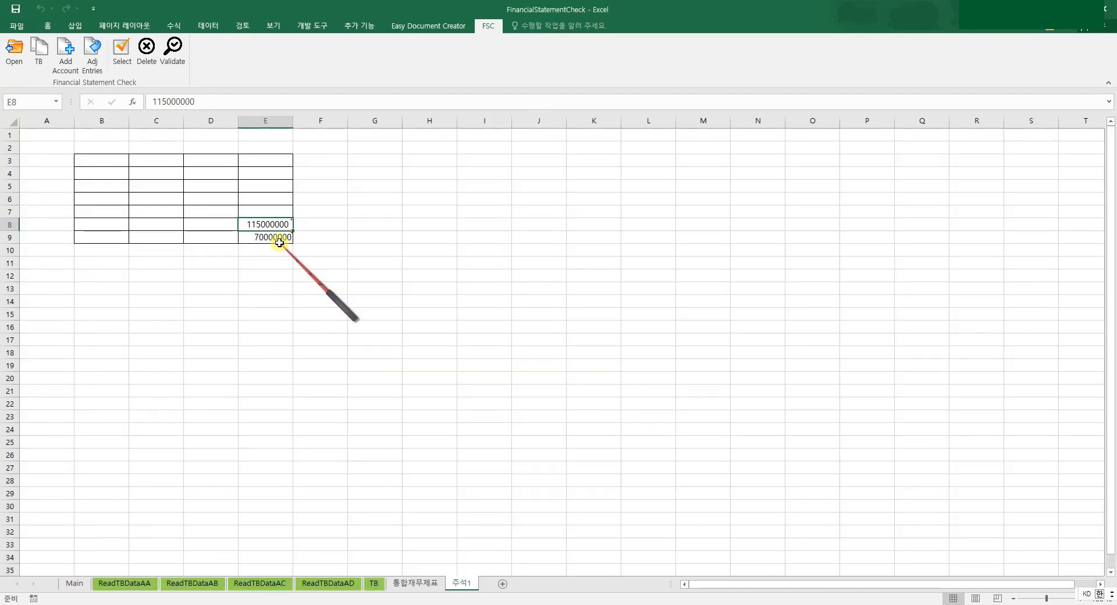
Delete the linked total from cell E9 of 주석1 and check that cell's account selection without entering anything.
mouse_move(281, 239)
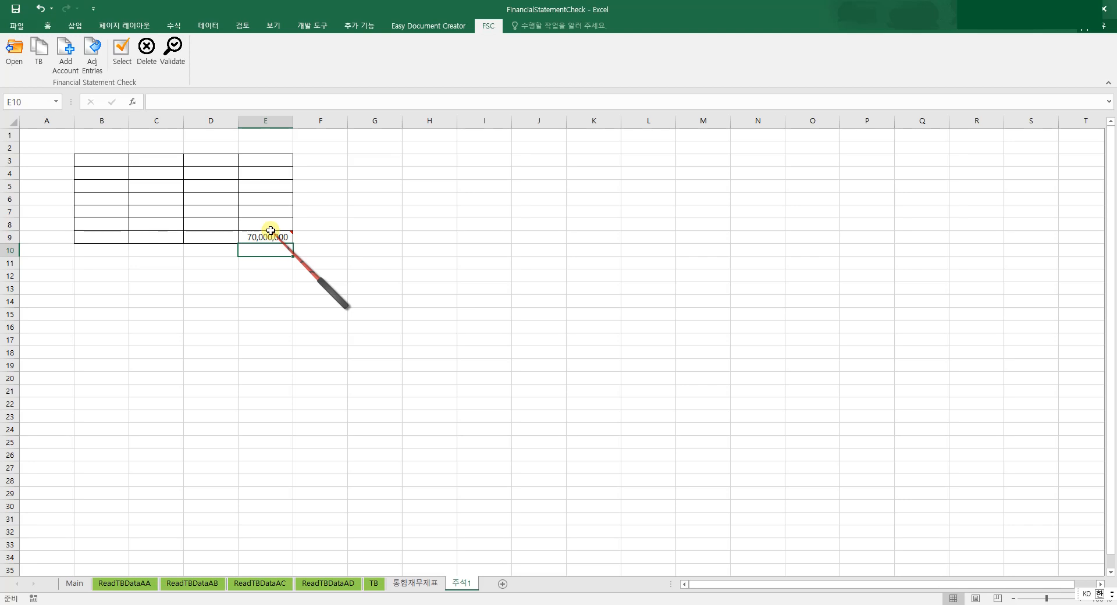
click(277, 234)
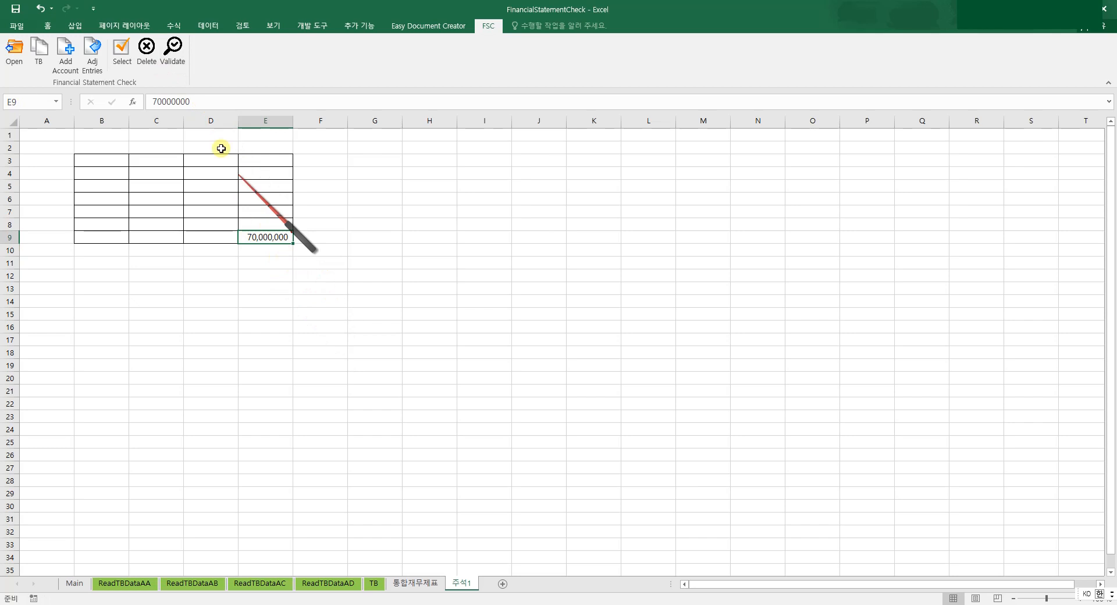
click(146, 49)
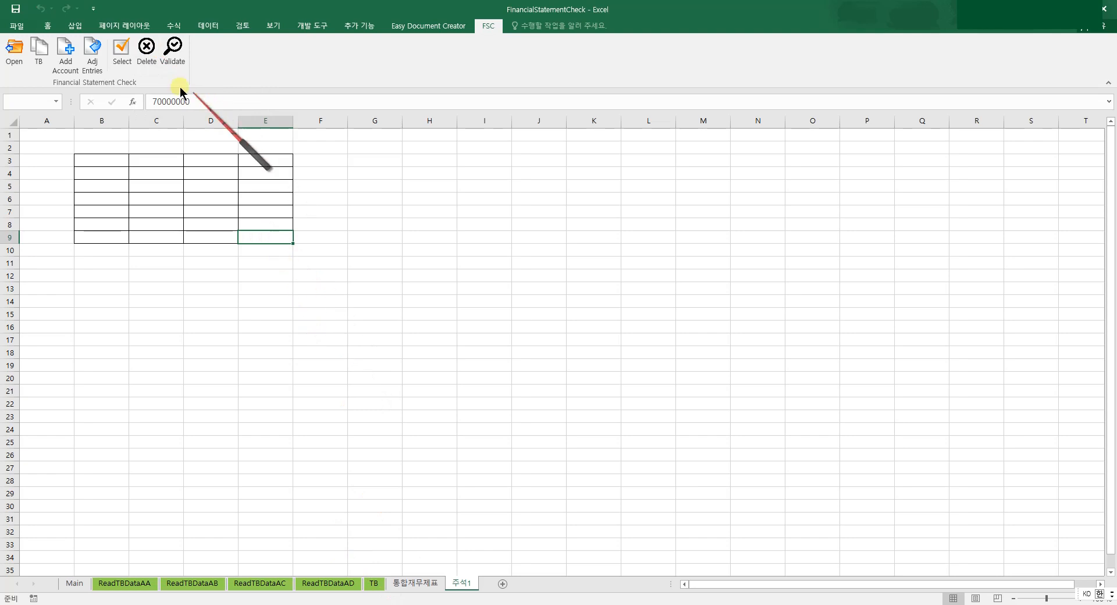
click(123, 58)
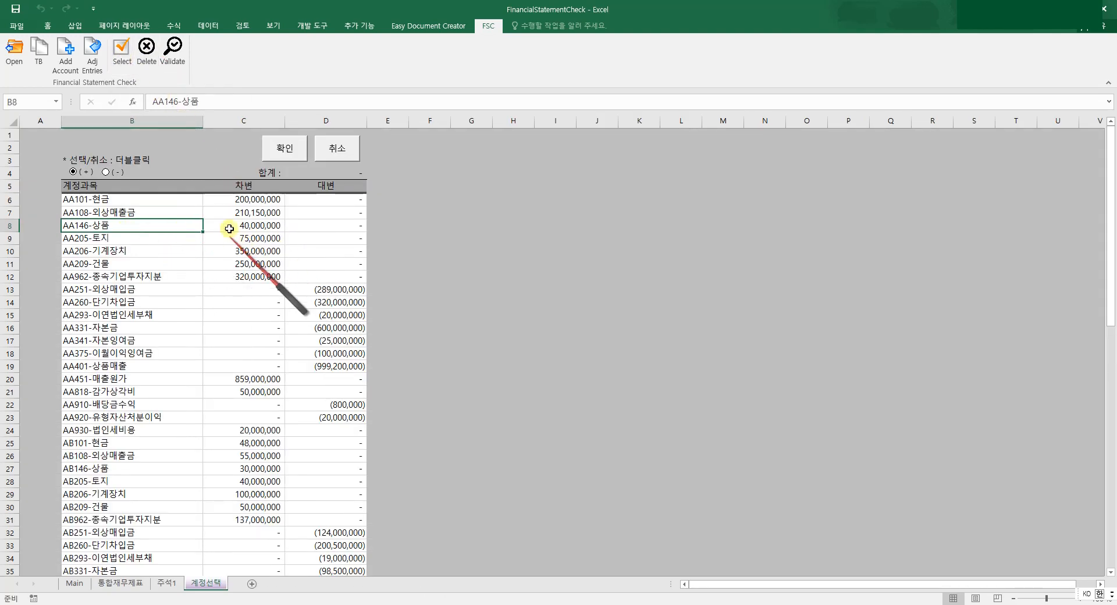
click(337, 148)
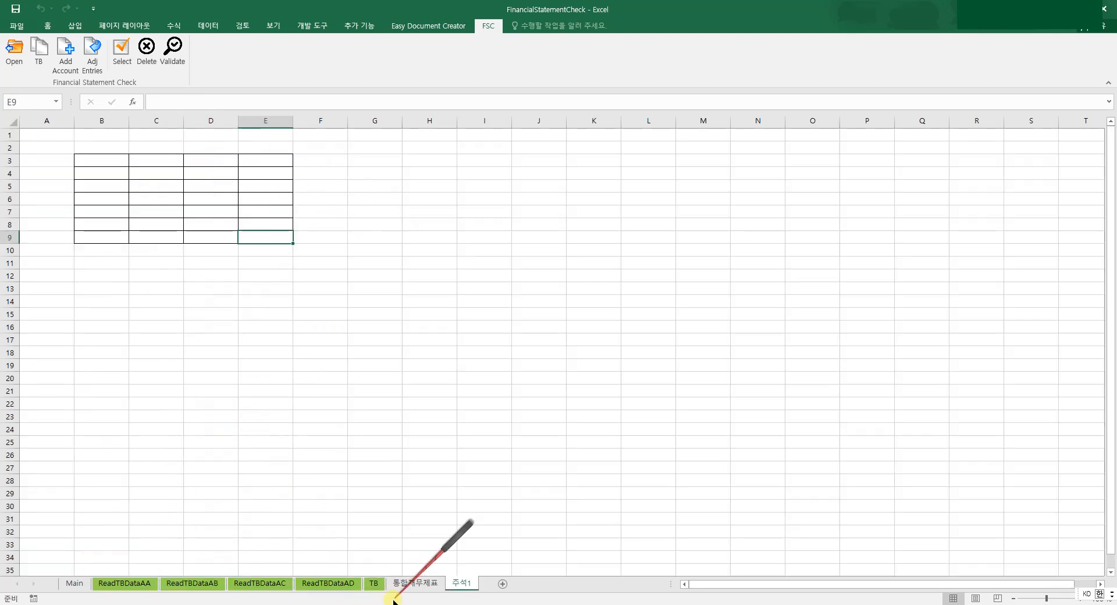
Open the account selection for cell B3 of 통합재무제표 and review which 현금 accounts are linked to it.
click(415, 583)
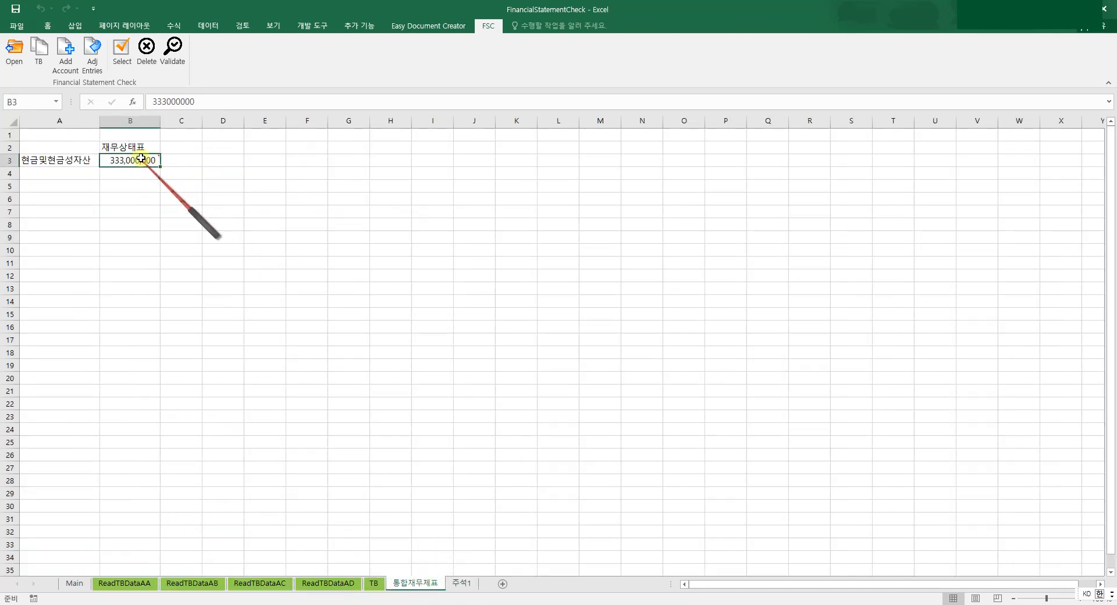
click(126, 53)
click(258, 200)
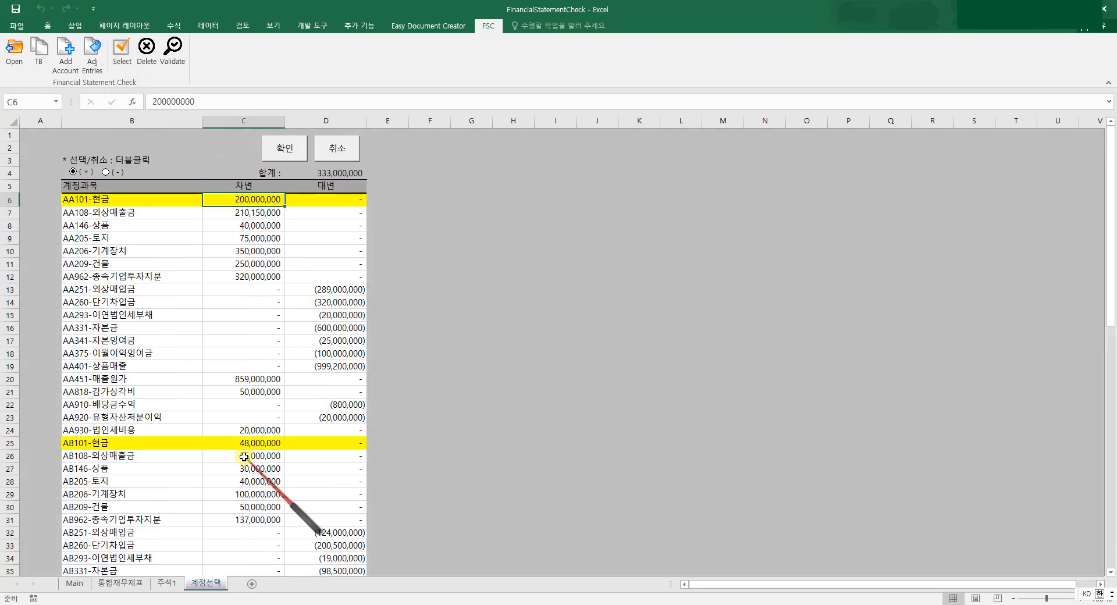
click(255, 443)
scroll(256, 454, down, 14)
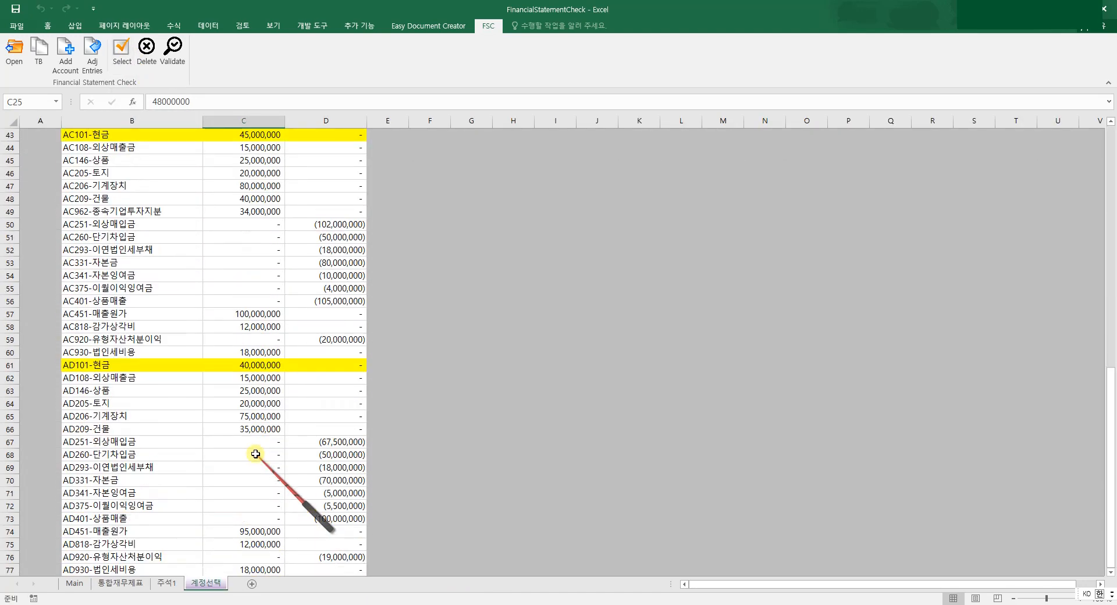
scroll(256, 454, up, 12)
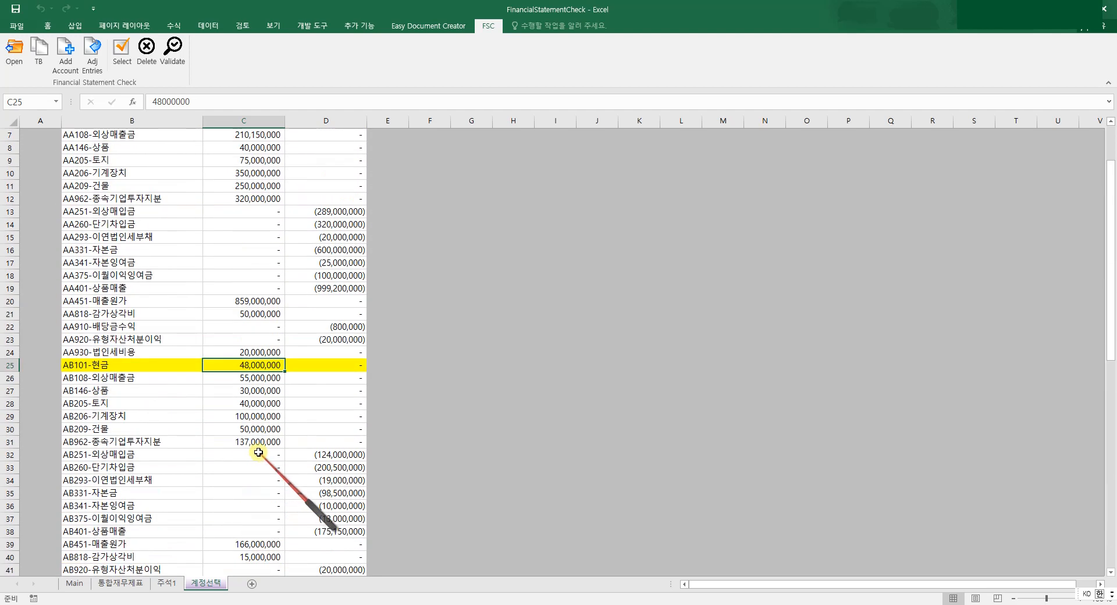